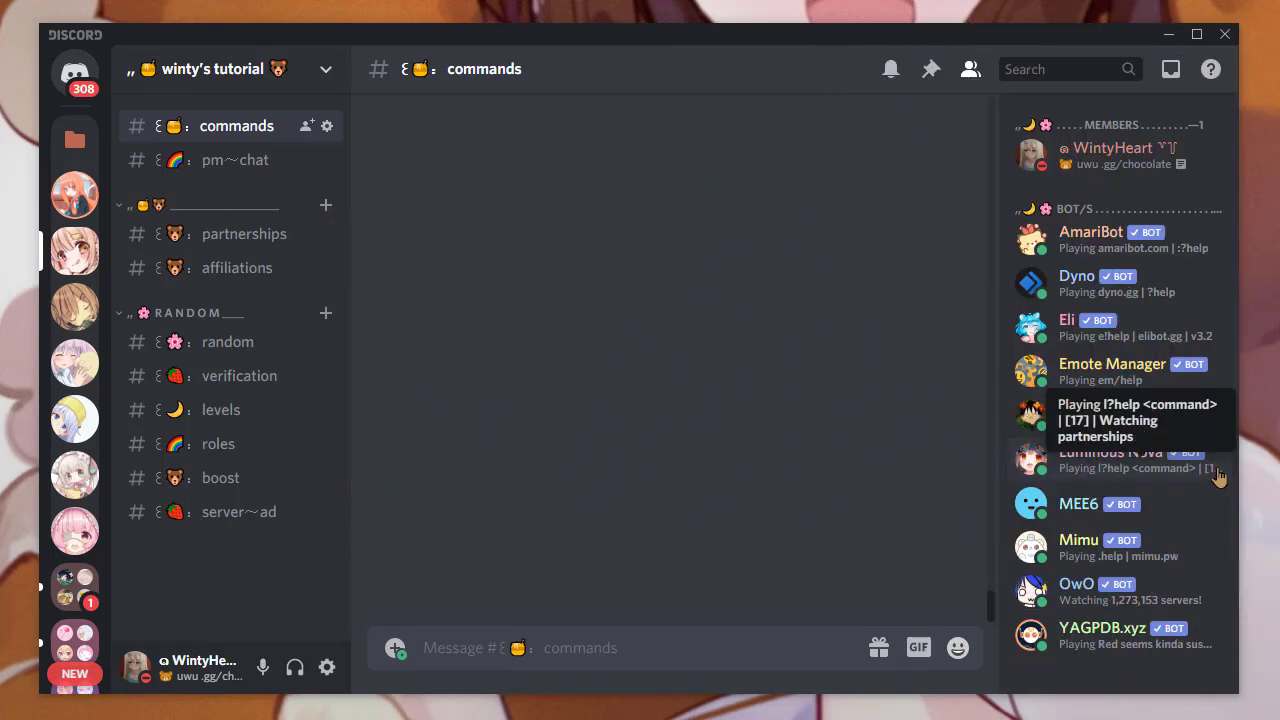
Step: Look at the Luminous Nova bot's profile and check the server's role list for the affiliate manager and partner manager roles
{"action": "left_click", "coordinate": [1036, 452]}
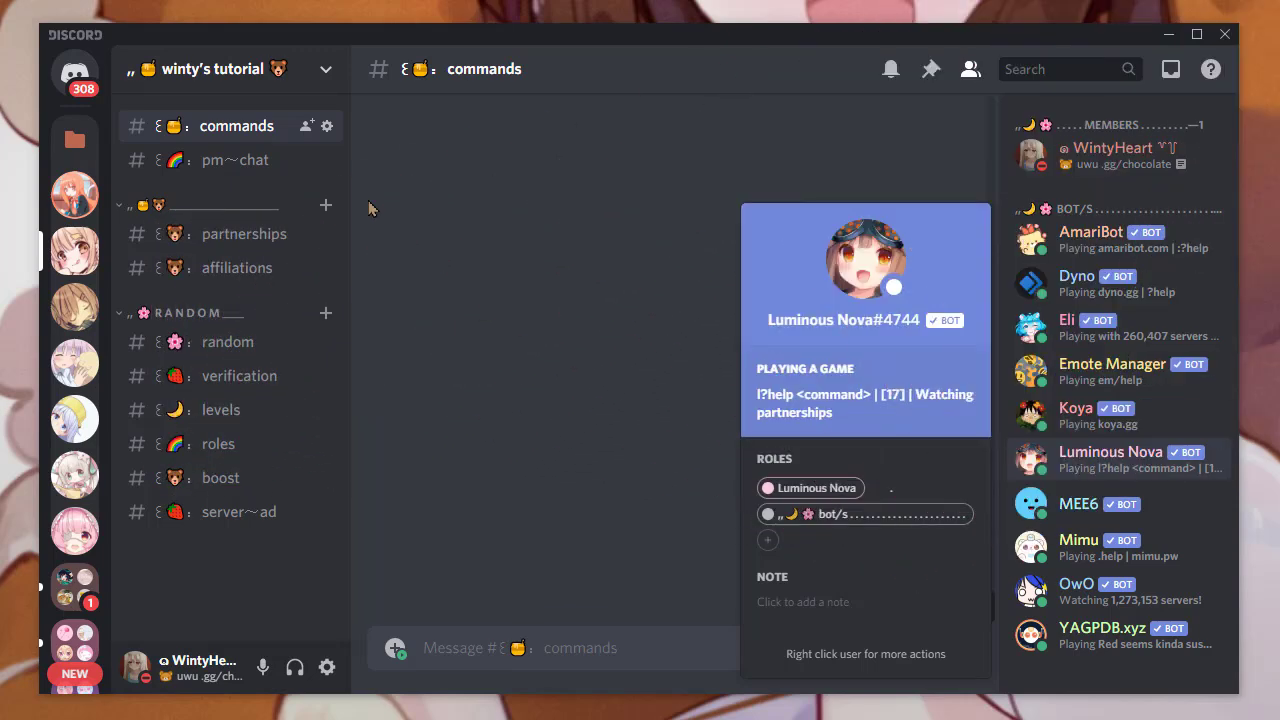
{"action": "left_click", "coordinate": [290, 70]}
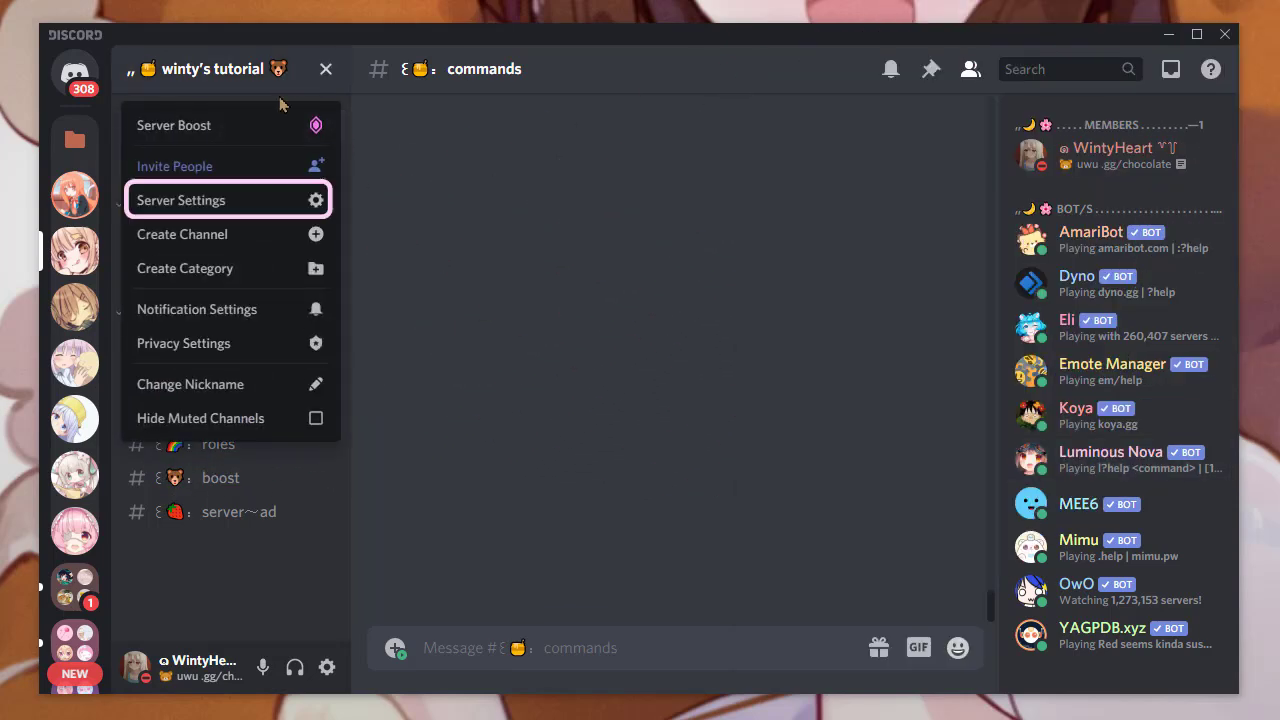
{"action": "left_click", "coordinate": [249, 202]}
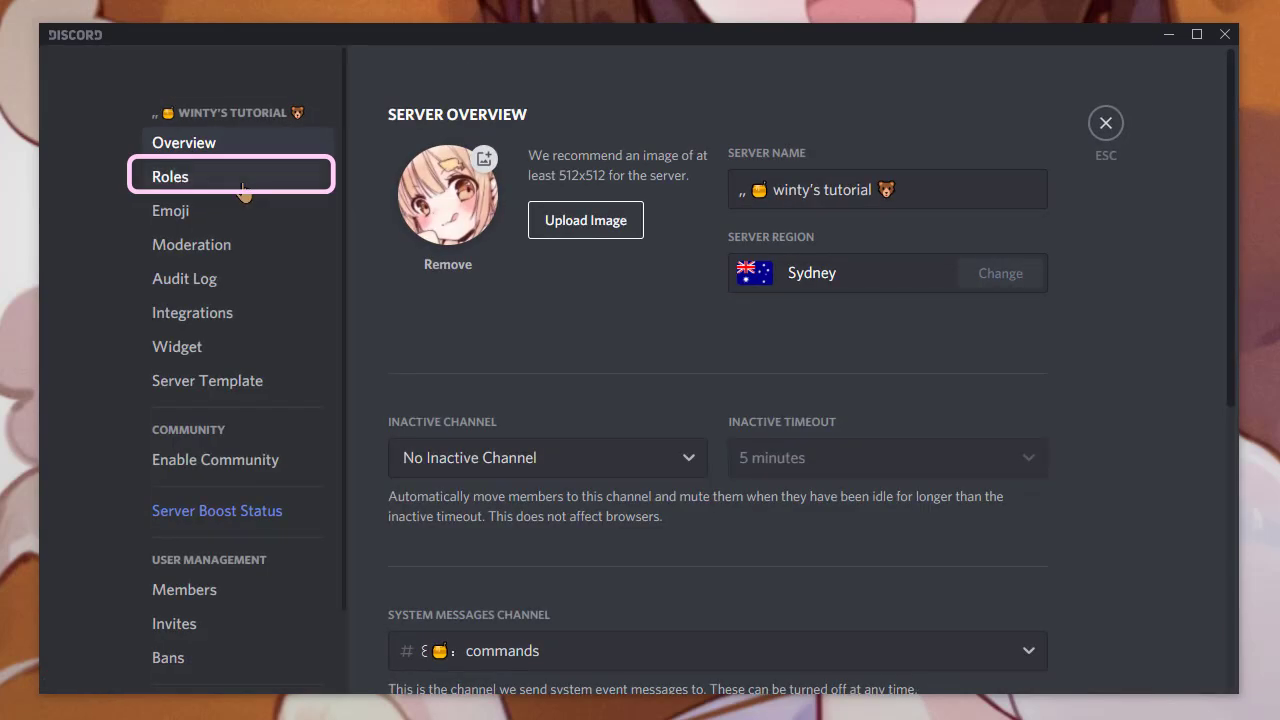
{"action": "left_click", "coordinate": [243, 188]}
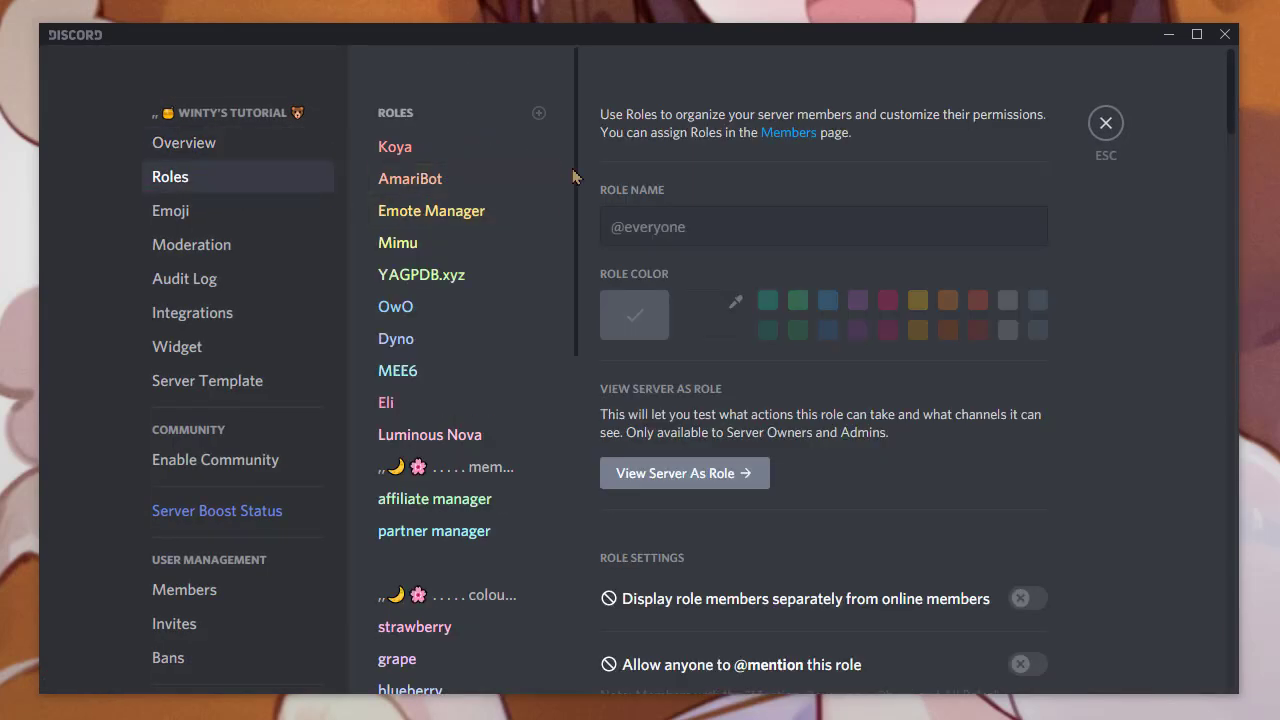
{"action": "scroll", "coordinate": [470, 330], "scroll_direction": "down", "scroll_amount": 4}
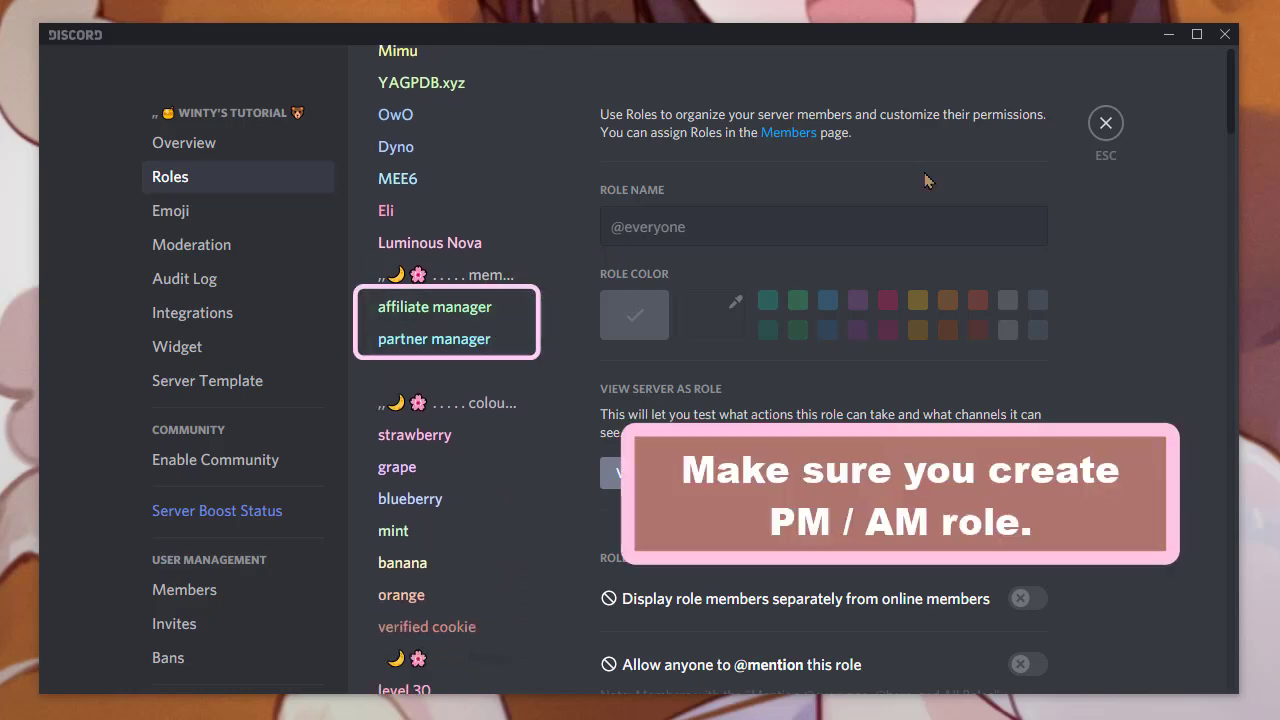
{"action": "left_click", "coordinate": [1105, 123]}
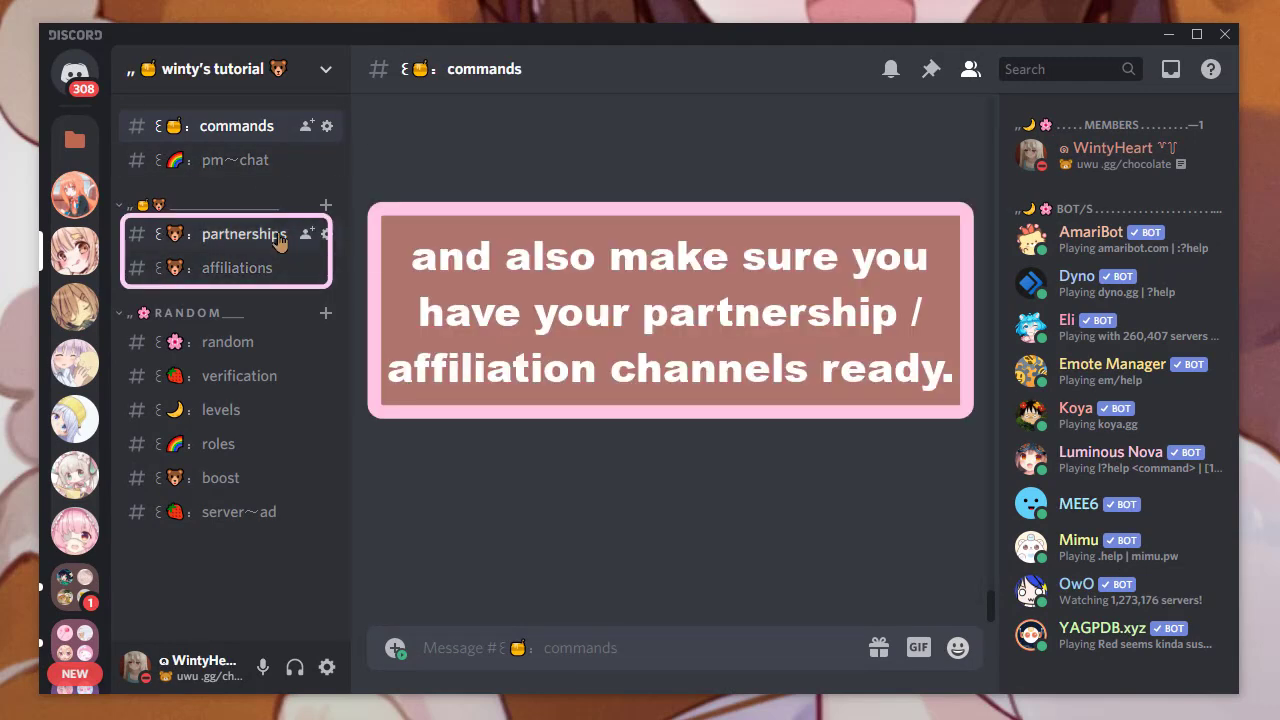
{"action": "left_click", "coordinate": [588, 645]}
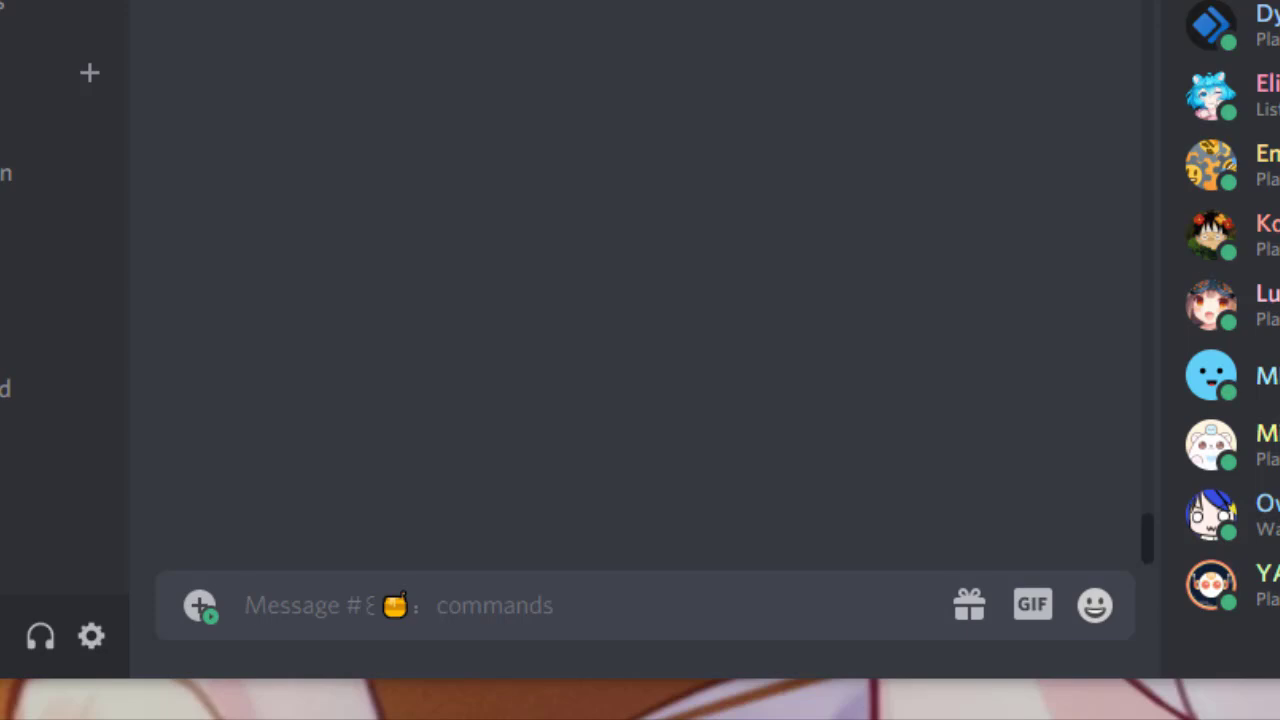
{"action": "type", "text": "l?setrole"}
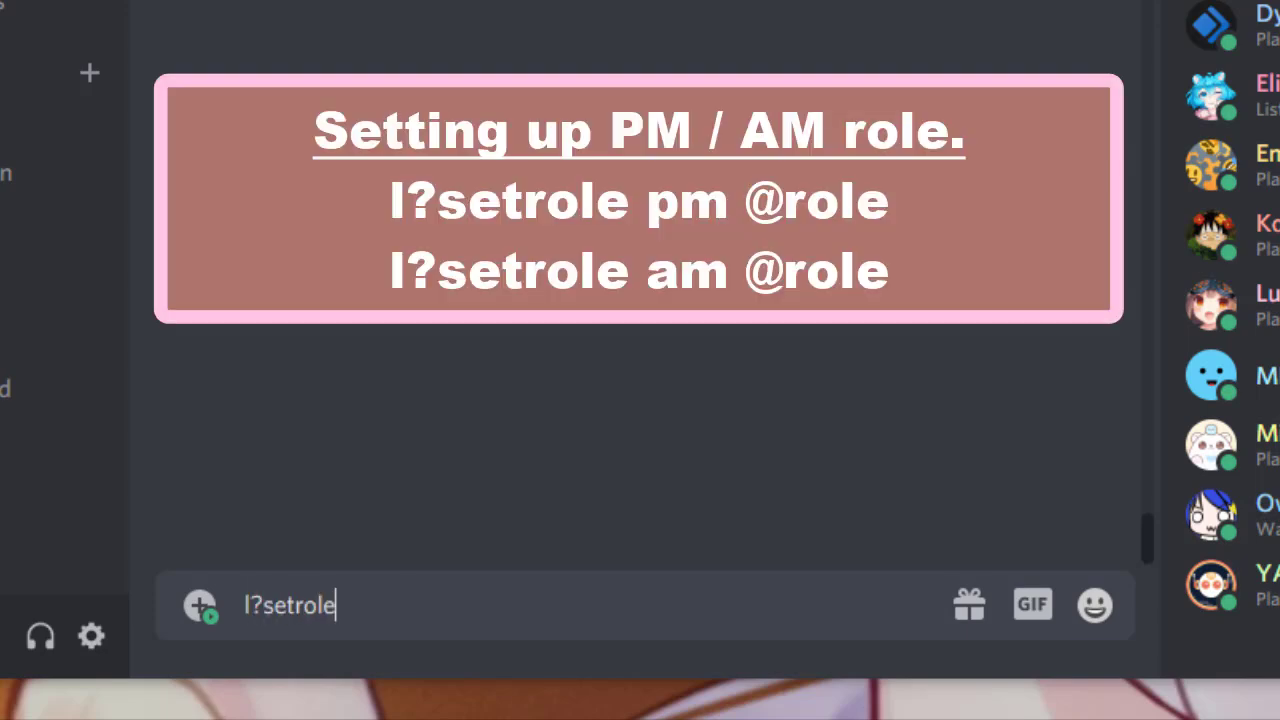
{"action": "type", "text": " pm @partn"}
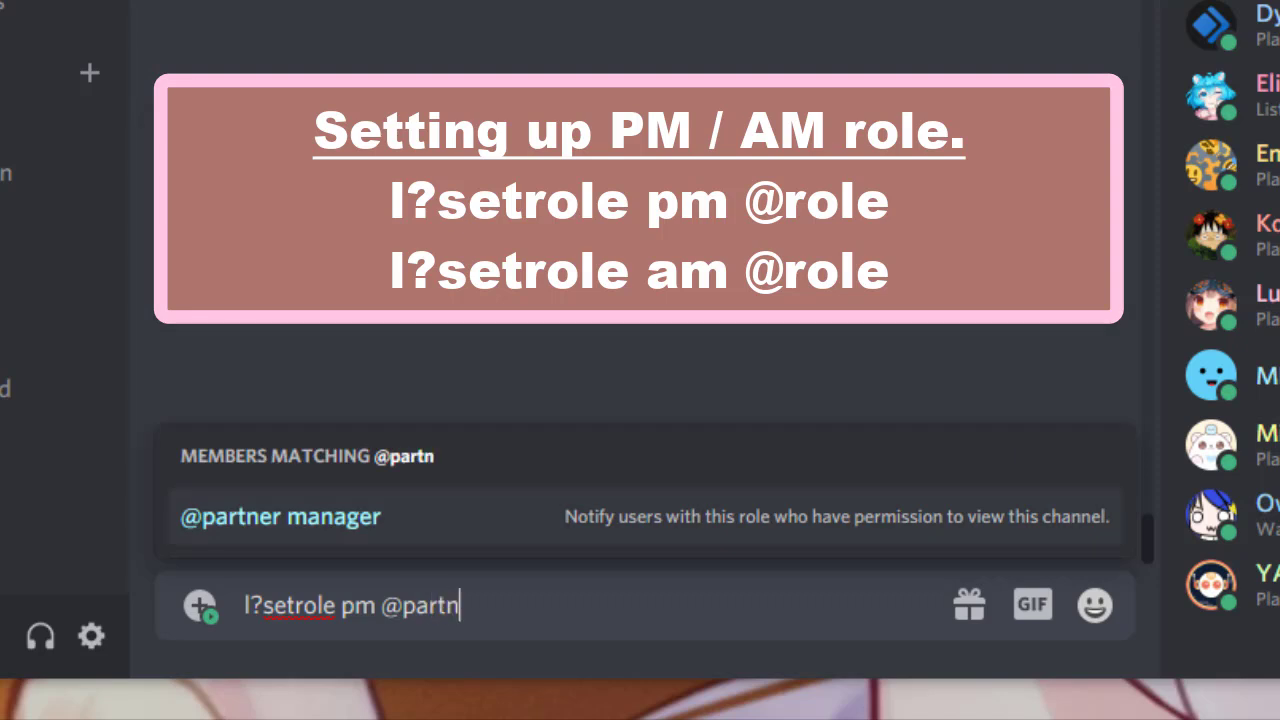
{"action": "key", "text": "Tab"}
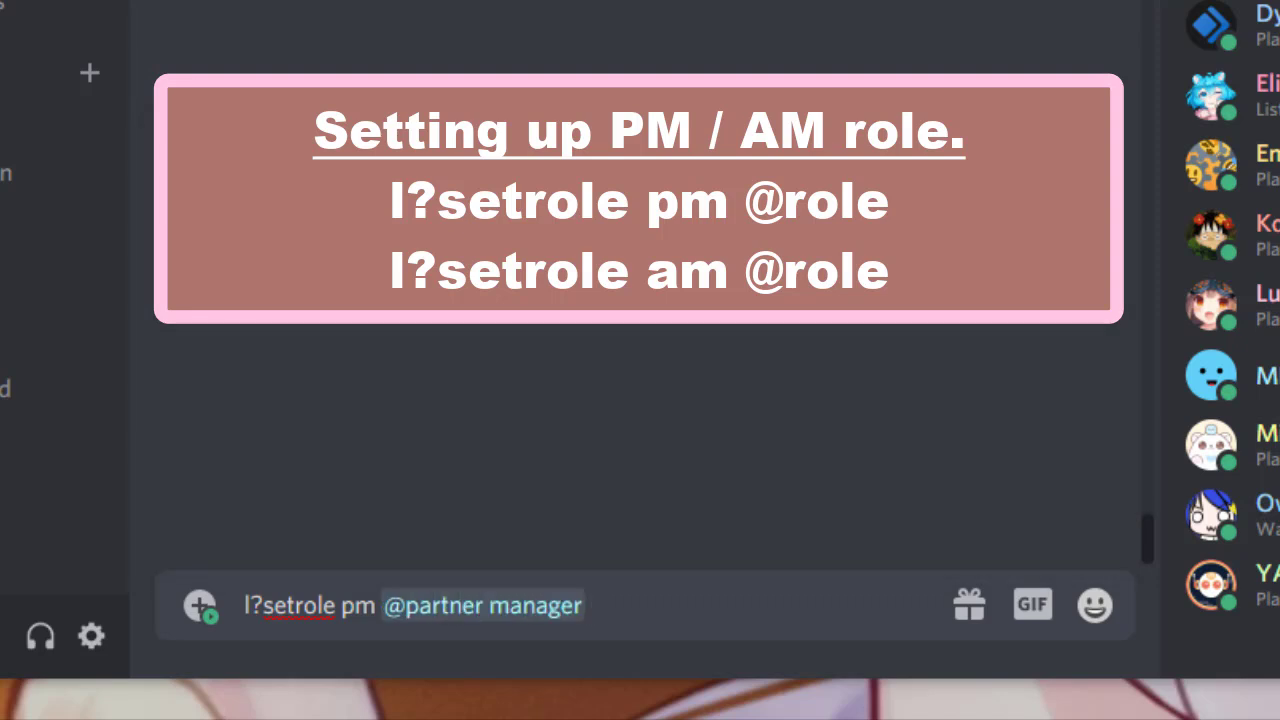
{"action": "key", "text": "Return"}
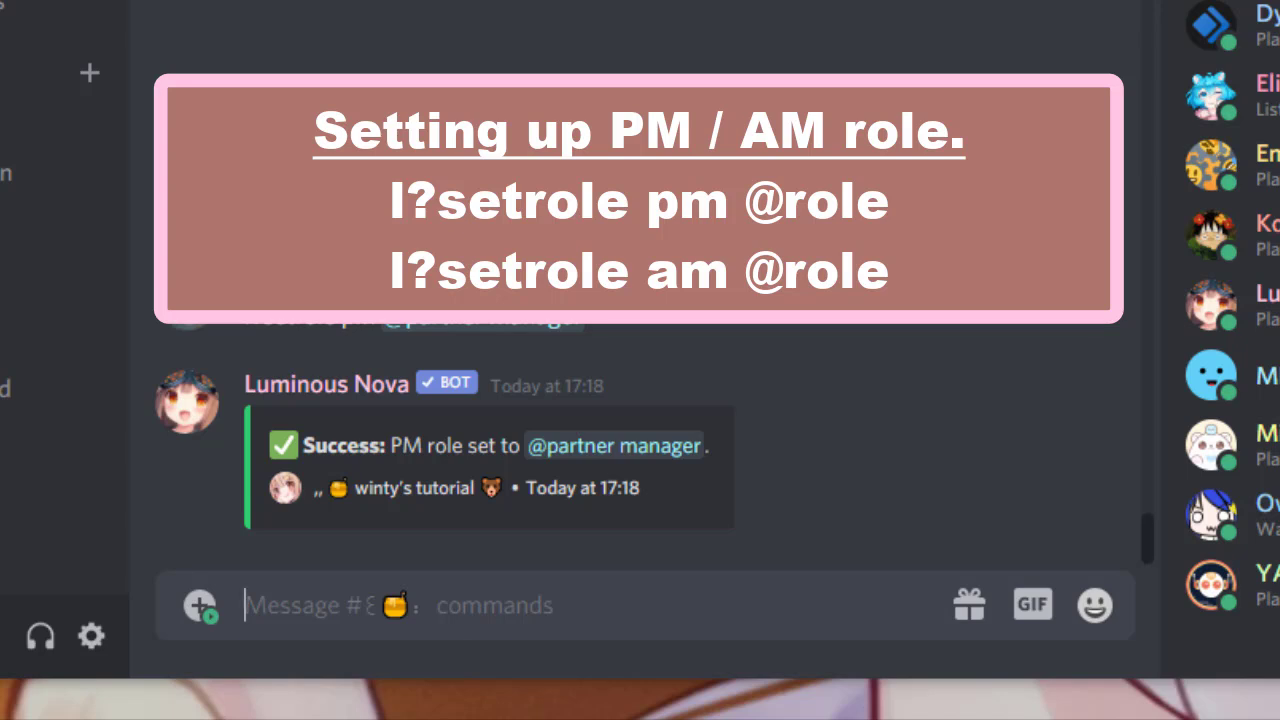
{"action": "type", "text": "l?setrole am @"}
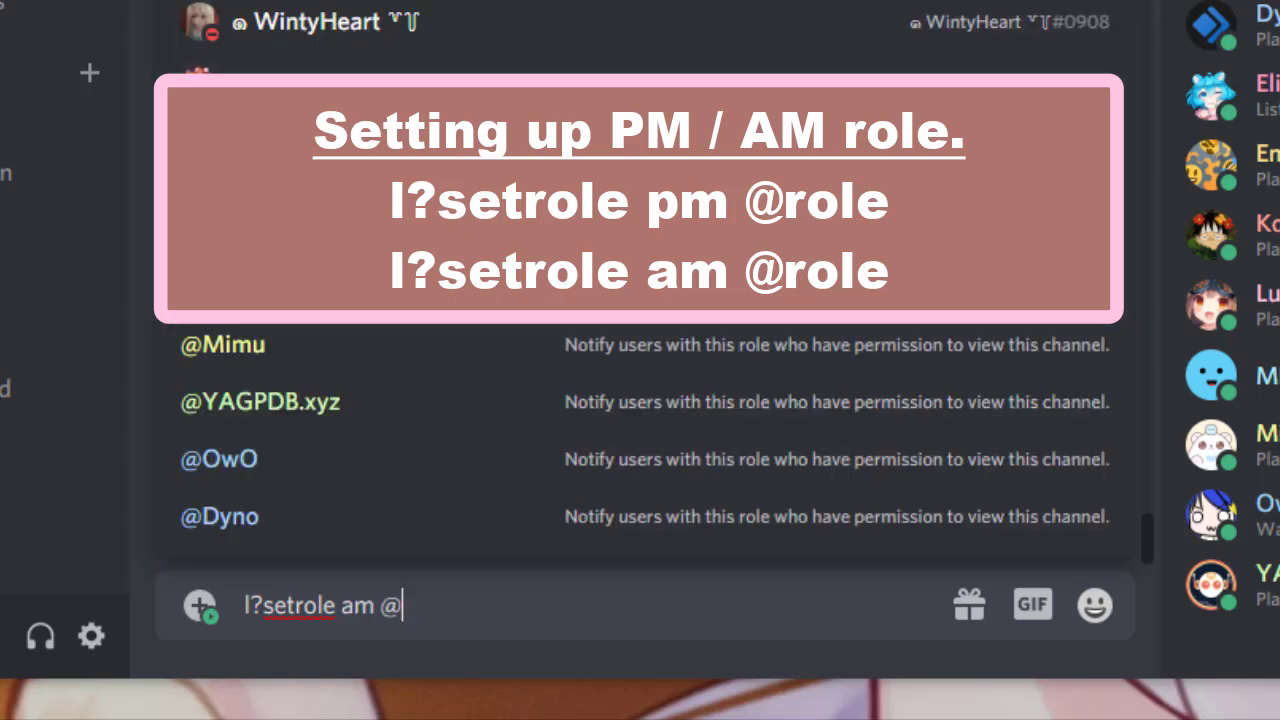
{"action": "type", "text": "affil"}
{"action": "key", "text": "Tab"}
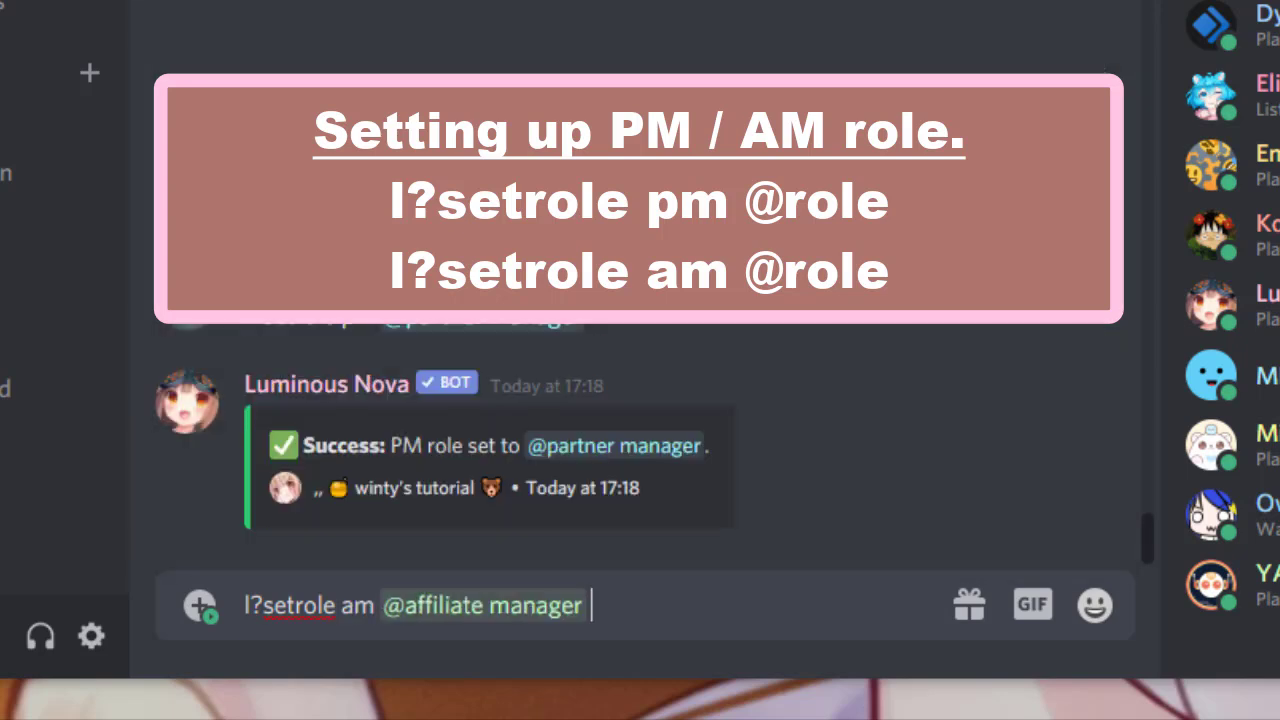
{"action": "key", "text": "Return"}
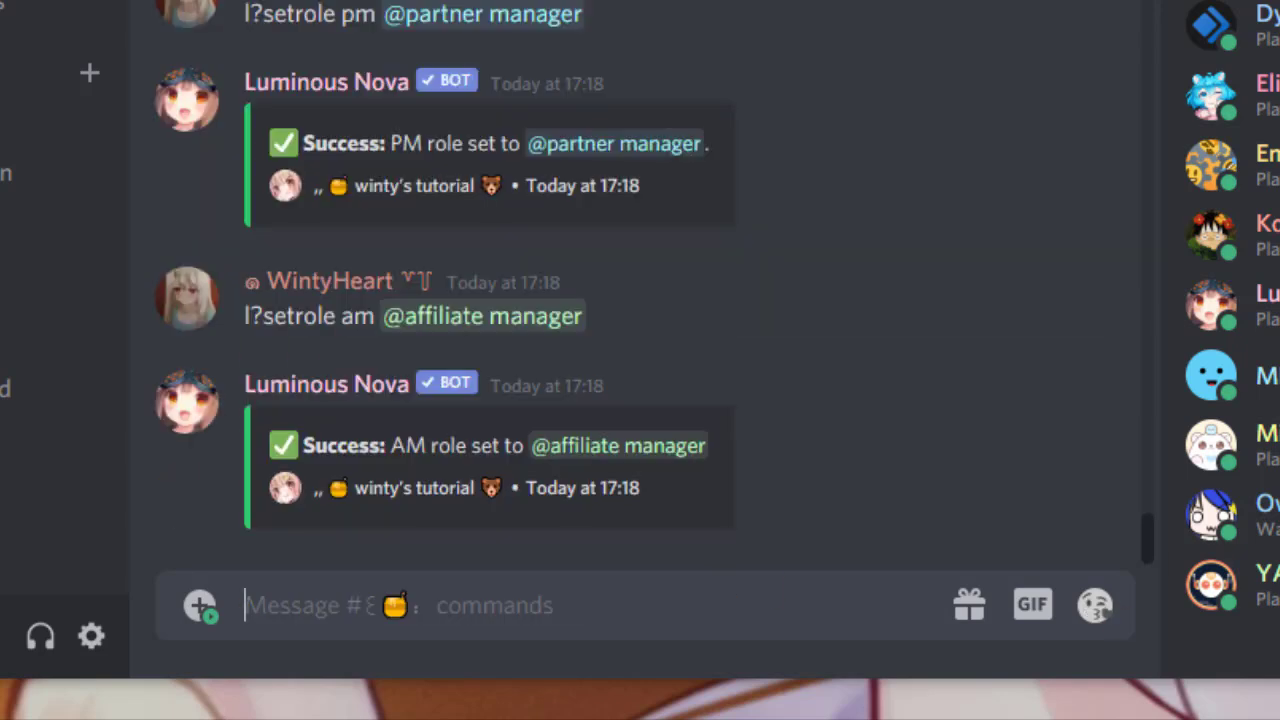
Step: Set the PM nickname format by sending "l?setnickformat pm ꒰ pm: $(user.name)"
{"action": "type", "text": "l?setn"}
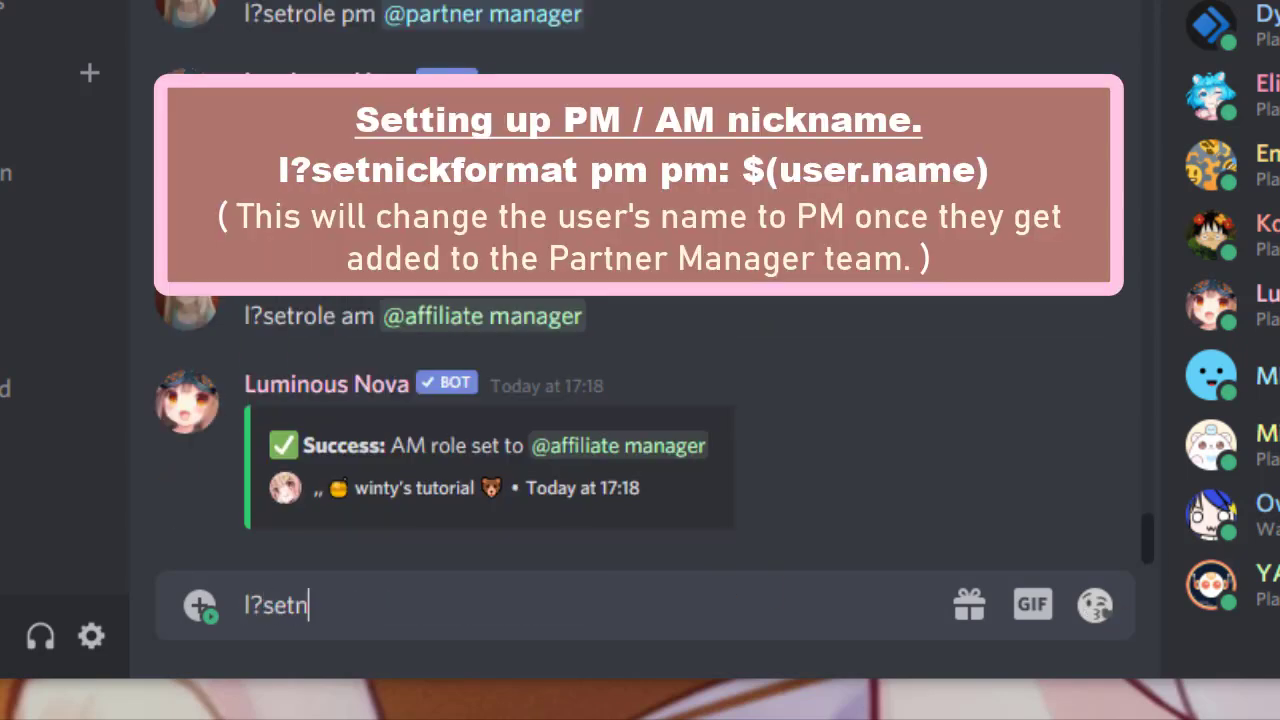
{"action": "type", "text": "ickformat "}
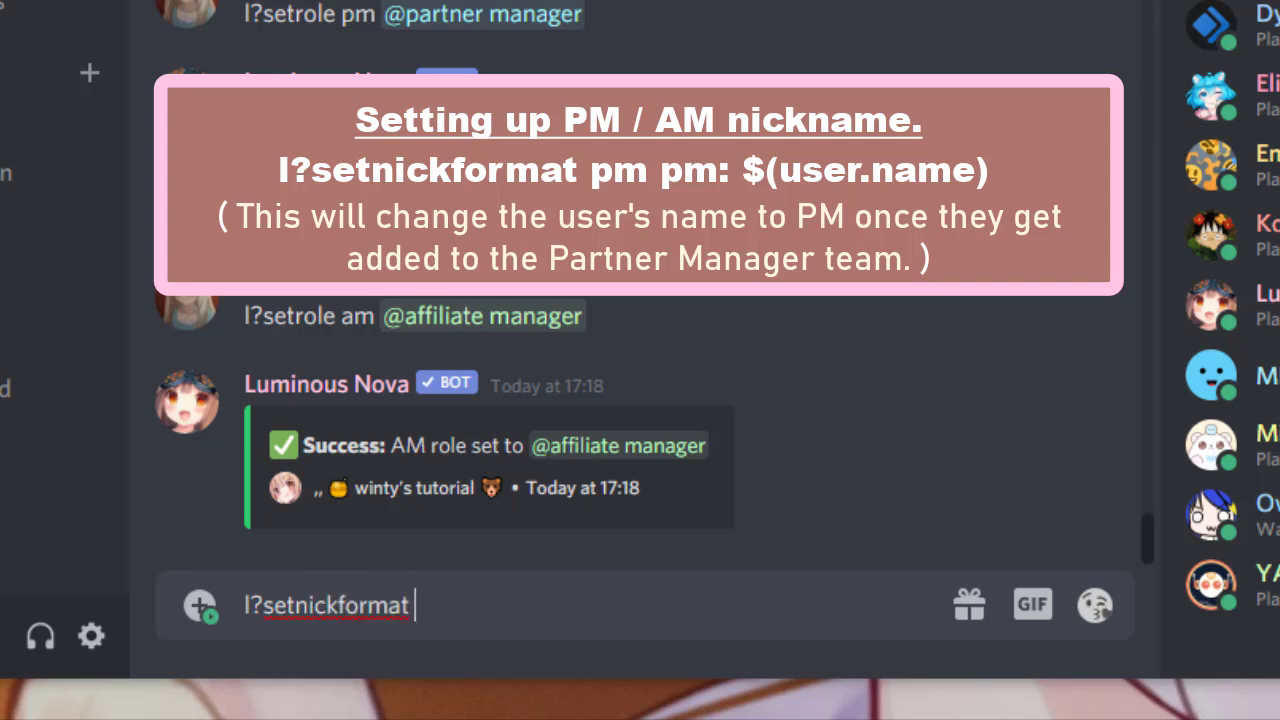
{"action": "type", "text": "pm"}
{"action": "type", "text": " p"}
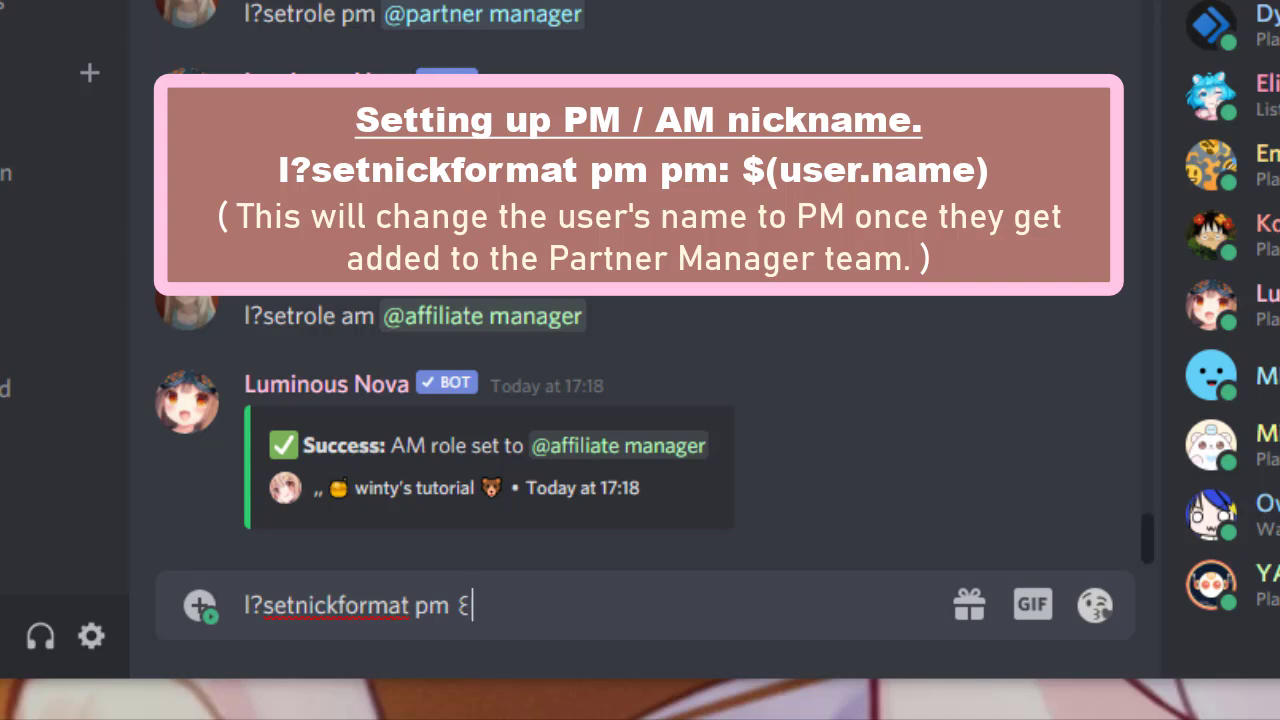
{"action": "type", "text": " pm: $(us"}
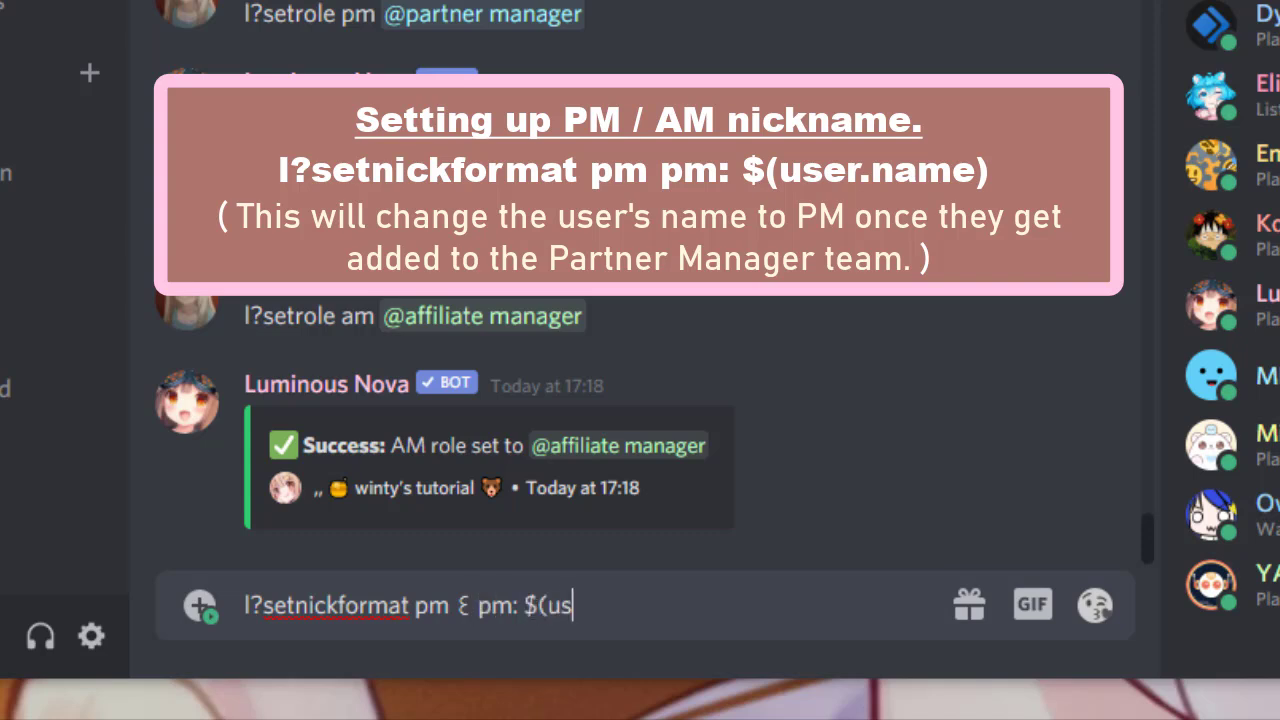
{"action": "type", "text": "er.name)"}
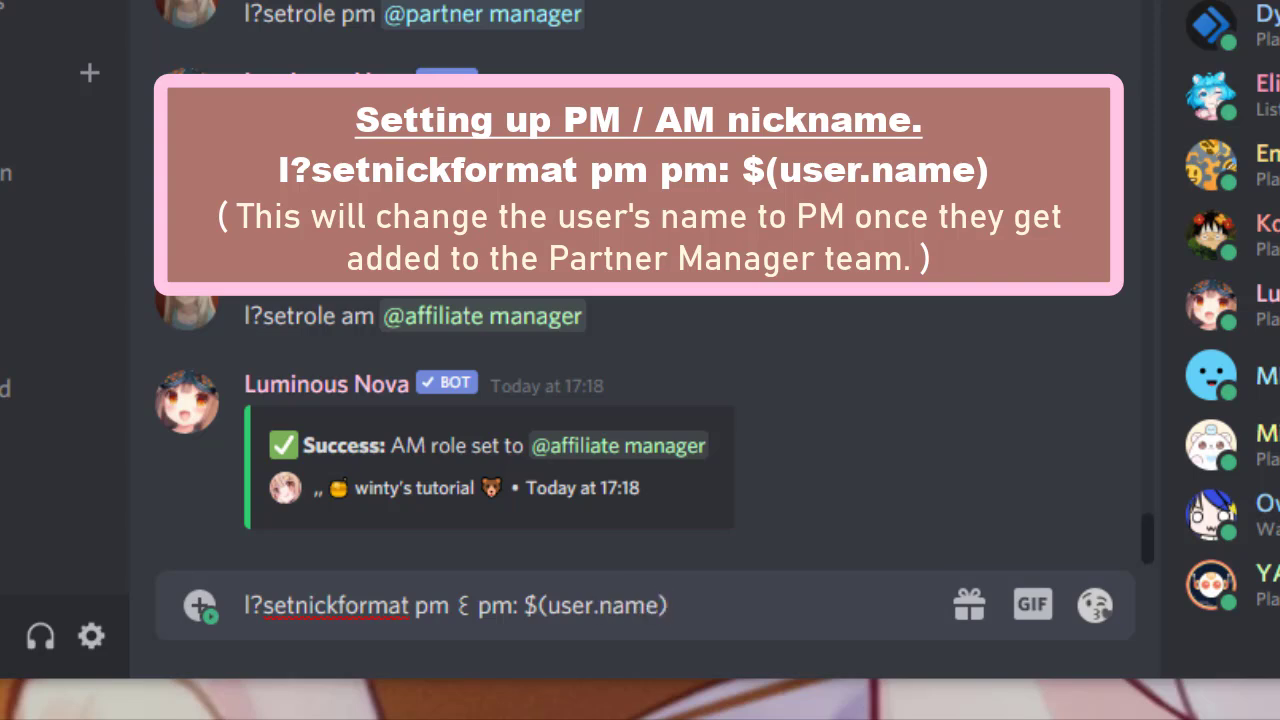
{"action": "key", "text": "Return"}
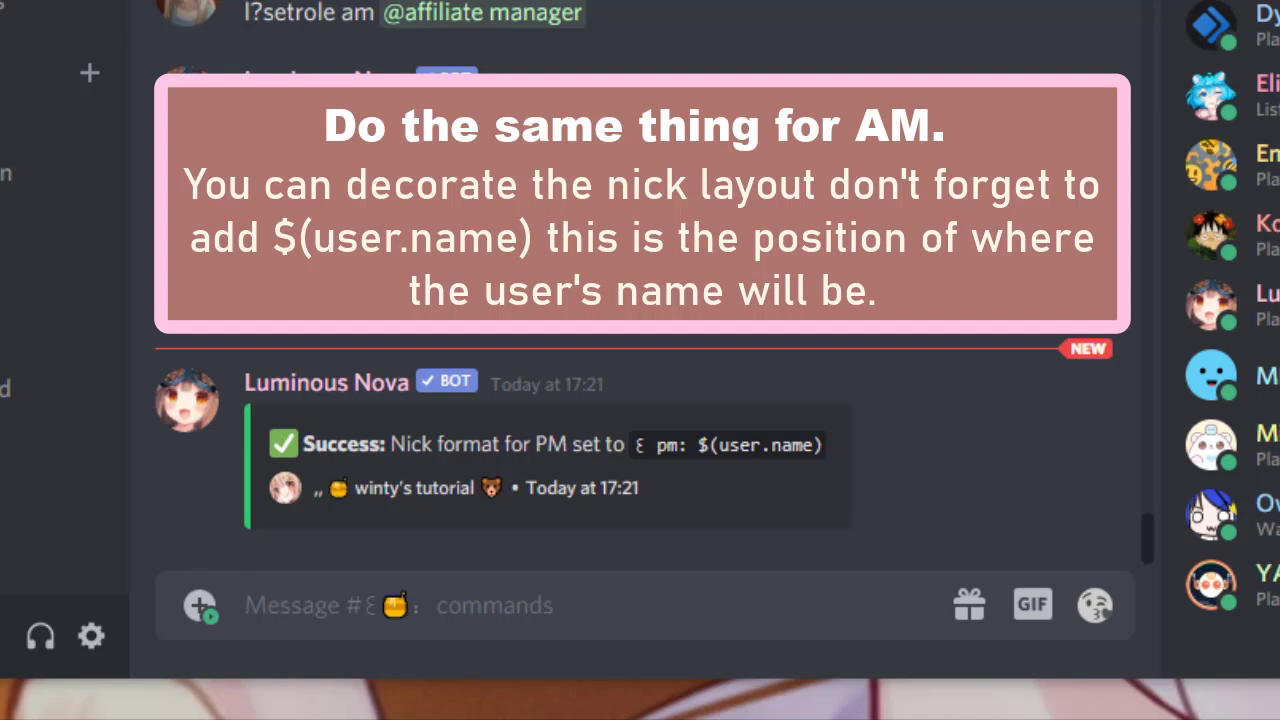
Step: Set the AM nickname format by sending "l?setnickformat am ꒰ am: $(user.name)"
{"action": "type", "text": "l?"}
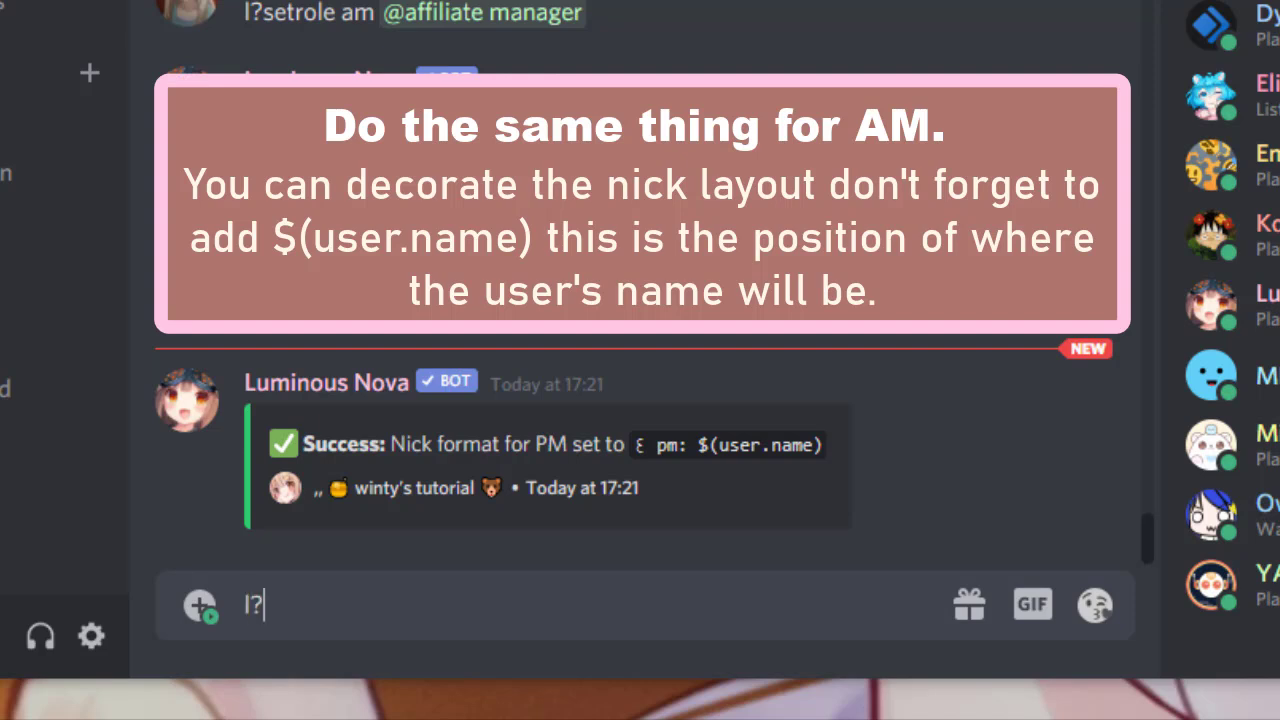
{"action": "type", "text": "setnickformat"}
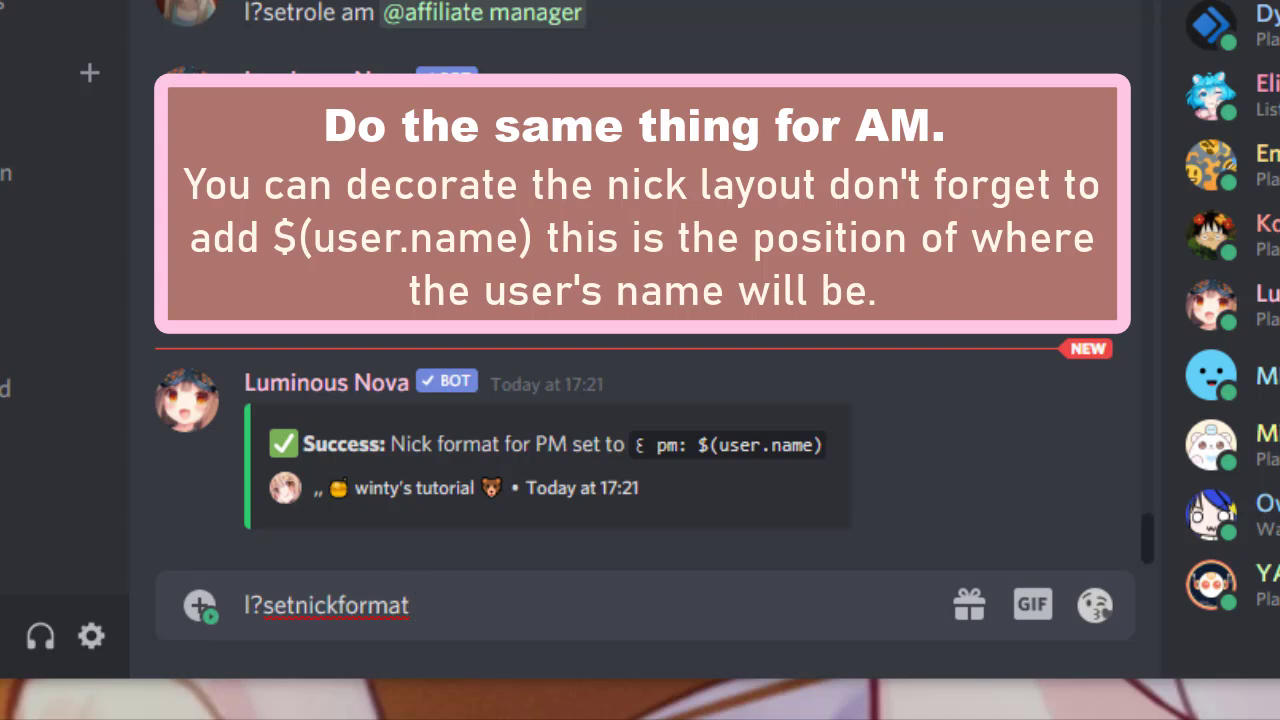
{"action": "type", "text": " am ε am:"}
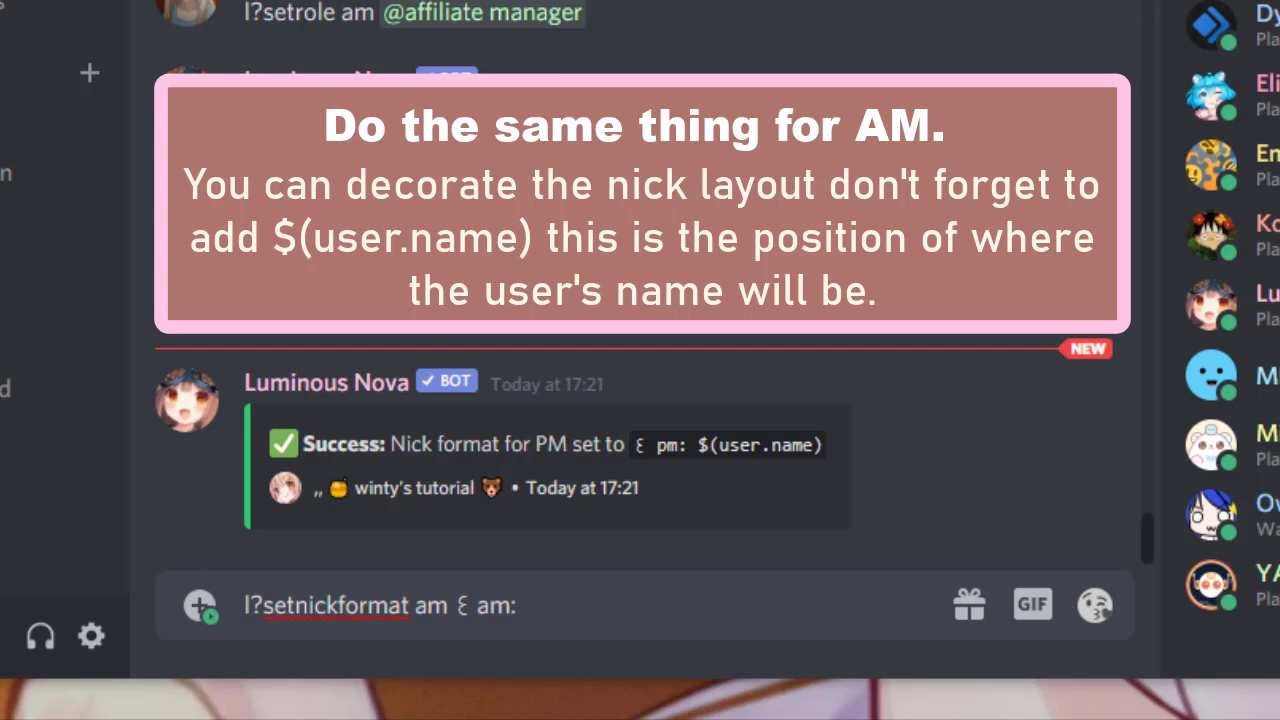
{"action": "type", "text": " $(user.name"}
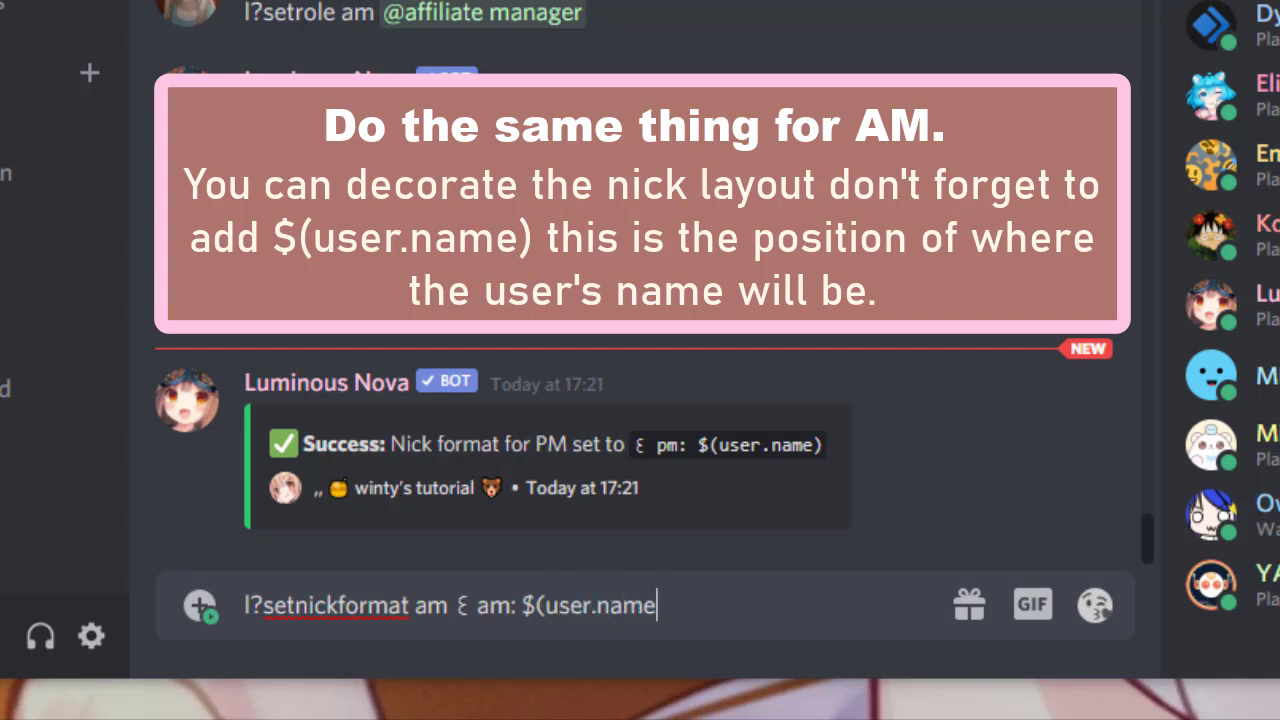
{"action": "type", "text": ")"}
{"action": "key", "text": "Return"}
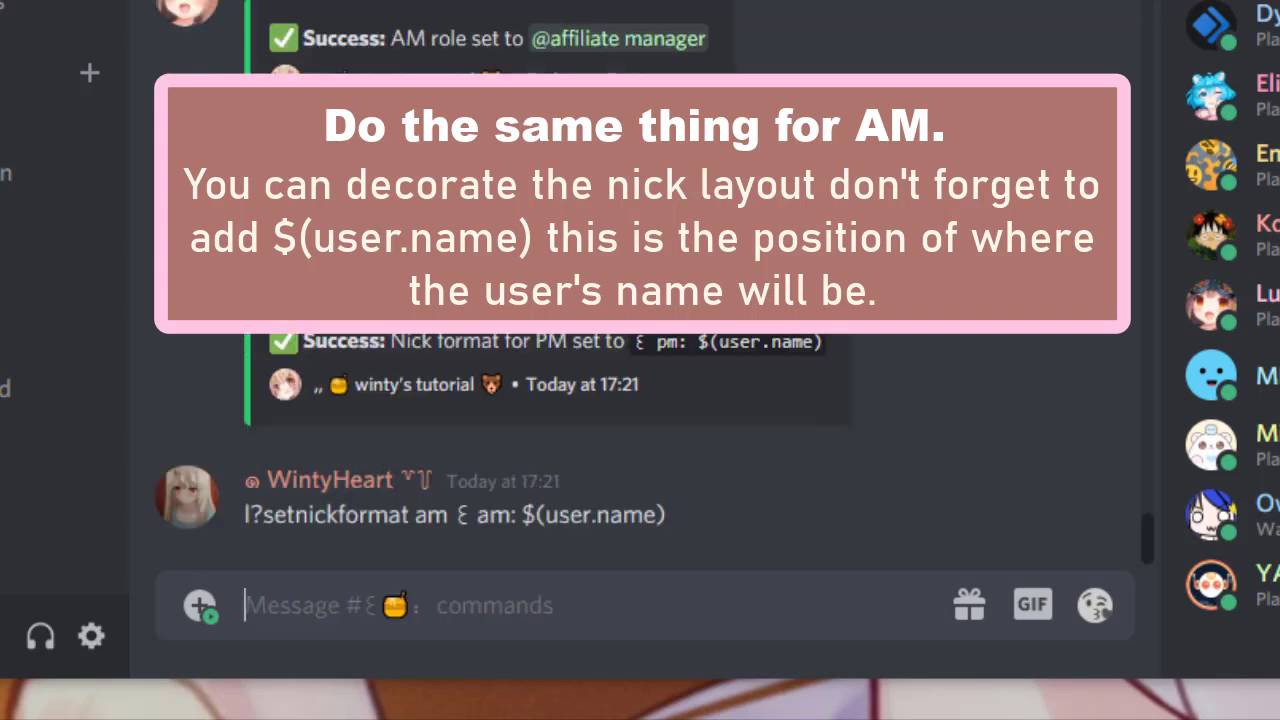
Step: Set the combined AM and PM nickname format by sending "l?setnickformat both ꒰ pm/am: $(user.name)"
{"action": "type", "text": "l"}
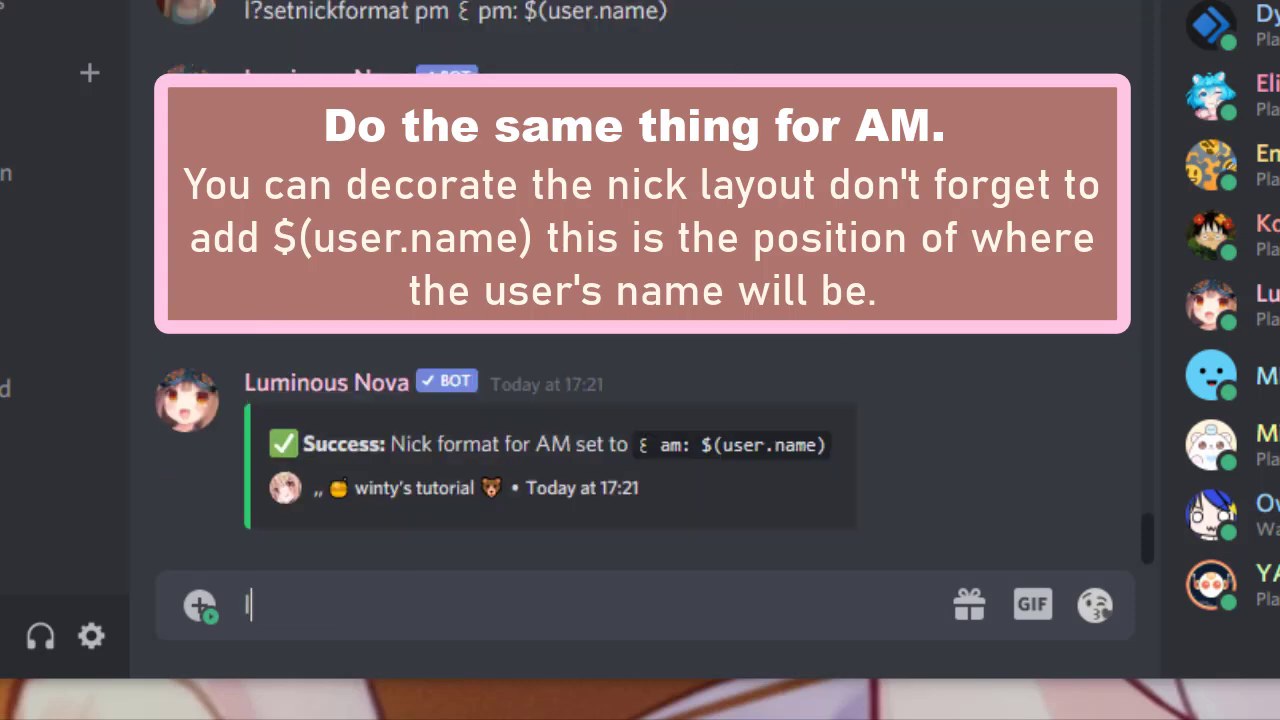
{"action": "type", "text": "?setnickformat both"}
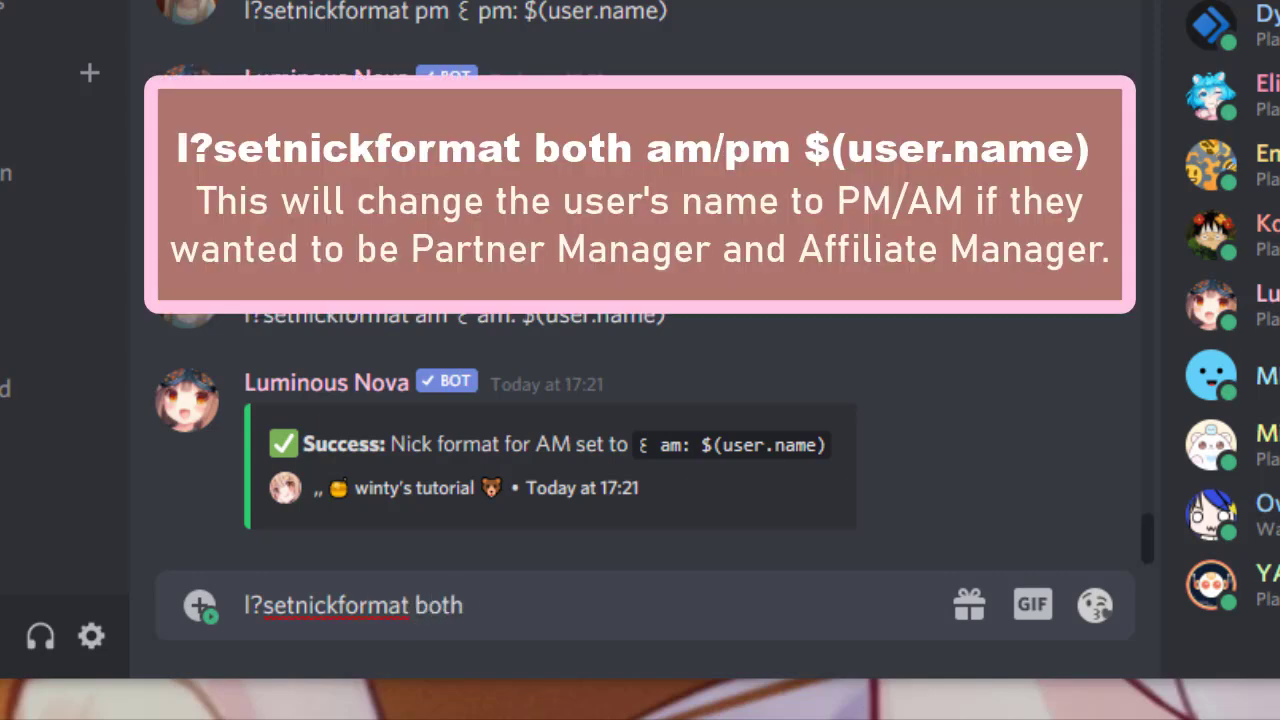
{"action": "type", "text": "꒰"}
{"action": "type", "text": "pm/am"}
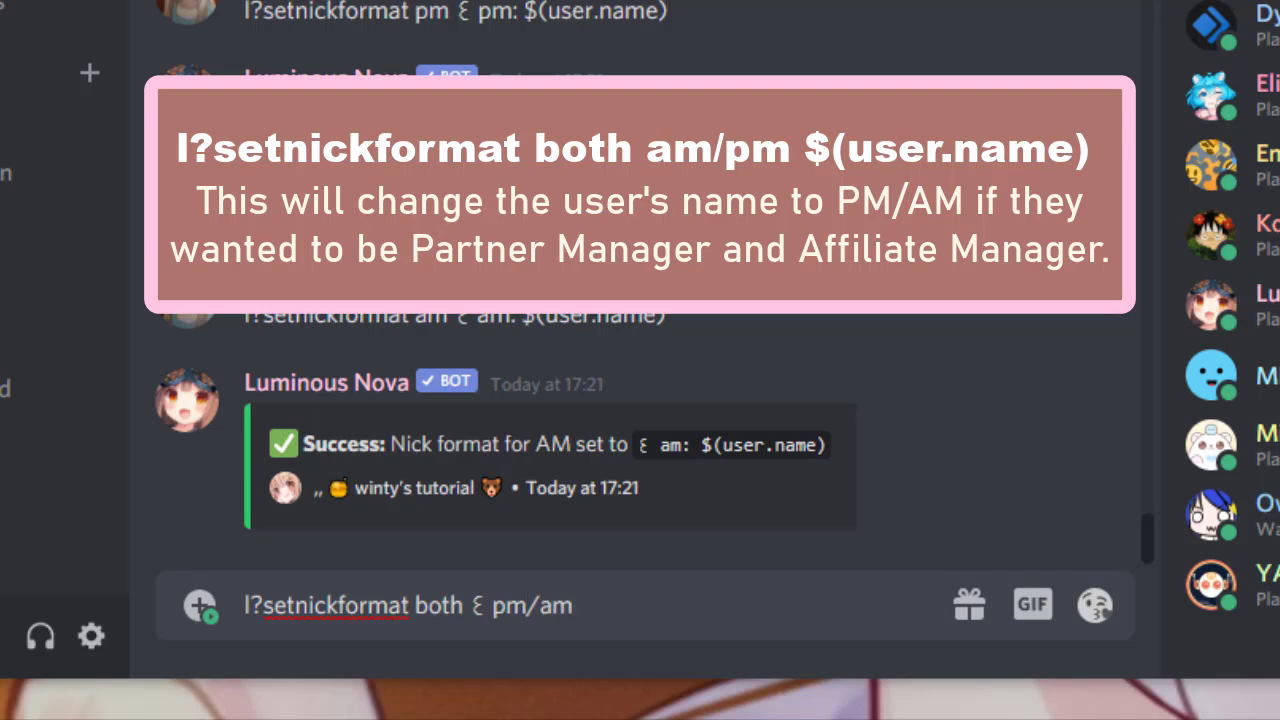
{"action": "type", "text": ": $(user.name)"}
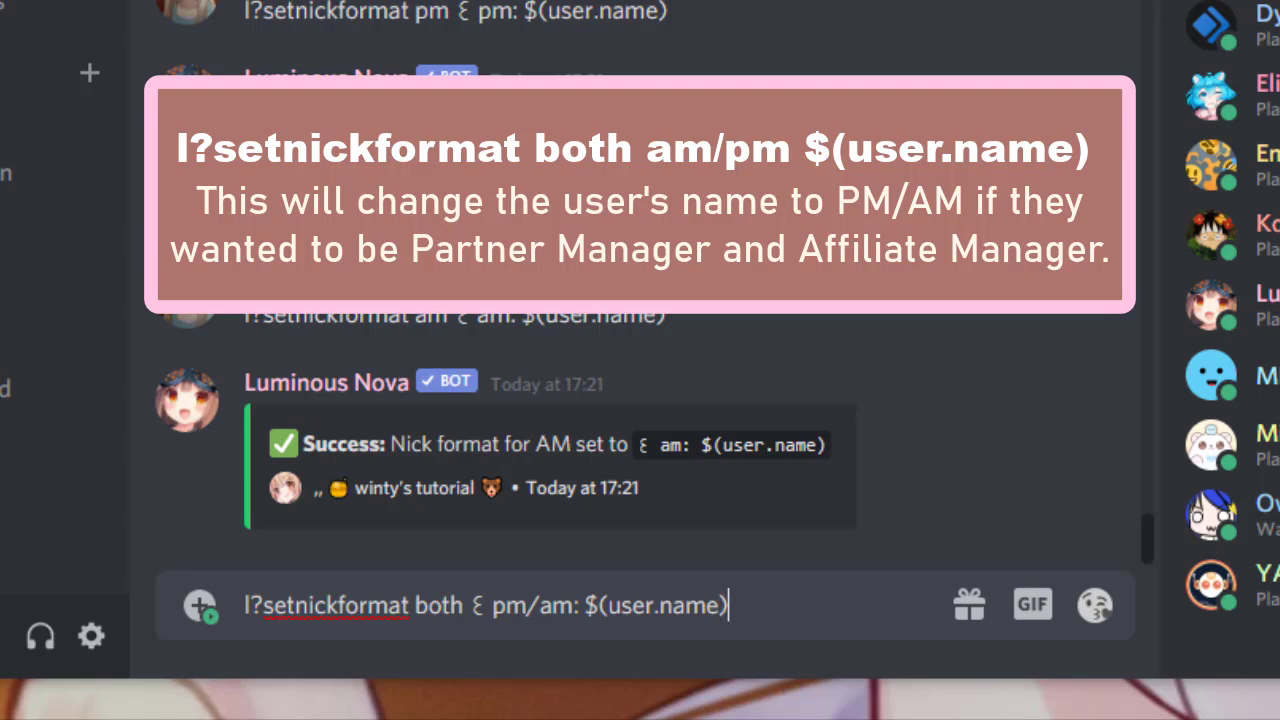
{"action": "key", "text": "Return"}
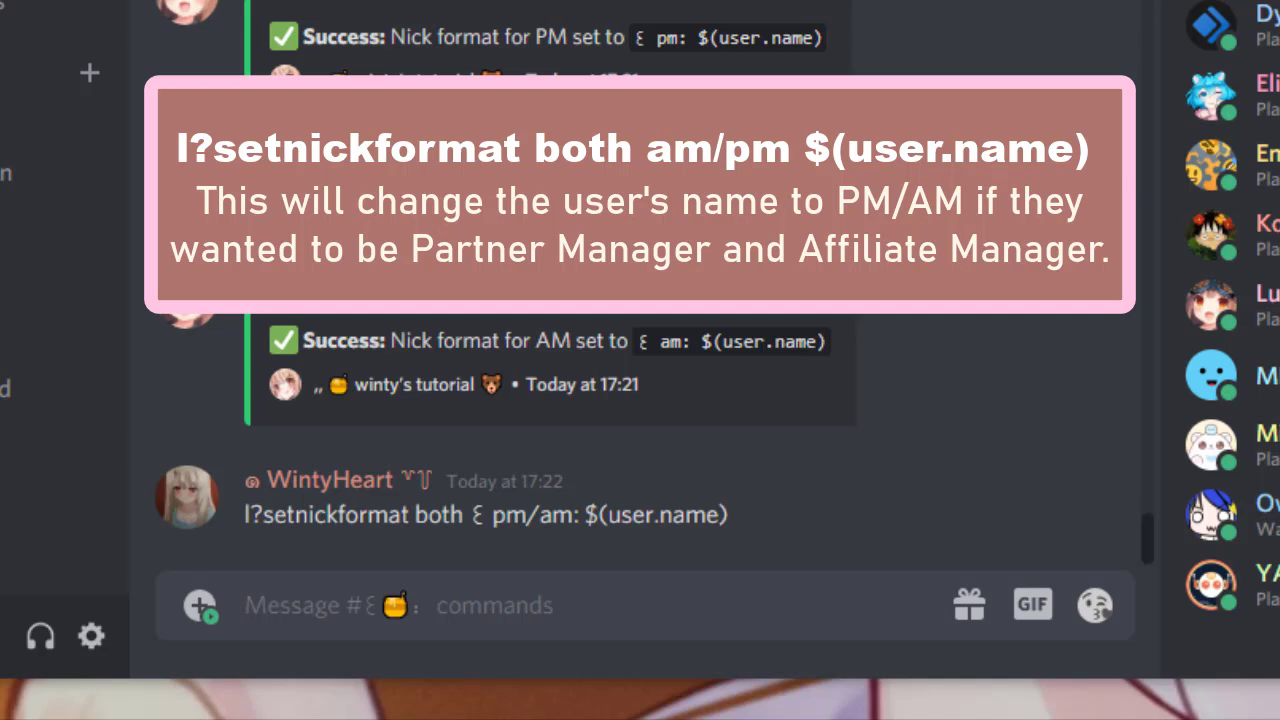
Step: Add the partnerships channel to the bot's partner channels by sending "l?partnerchannel add" with the #partnerships mention
{"action": "type", "text": "l?"}
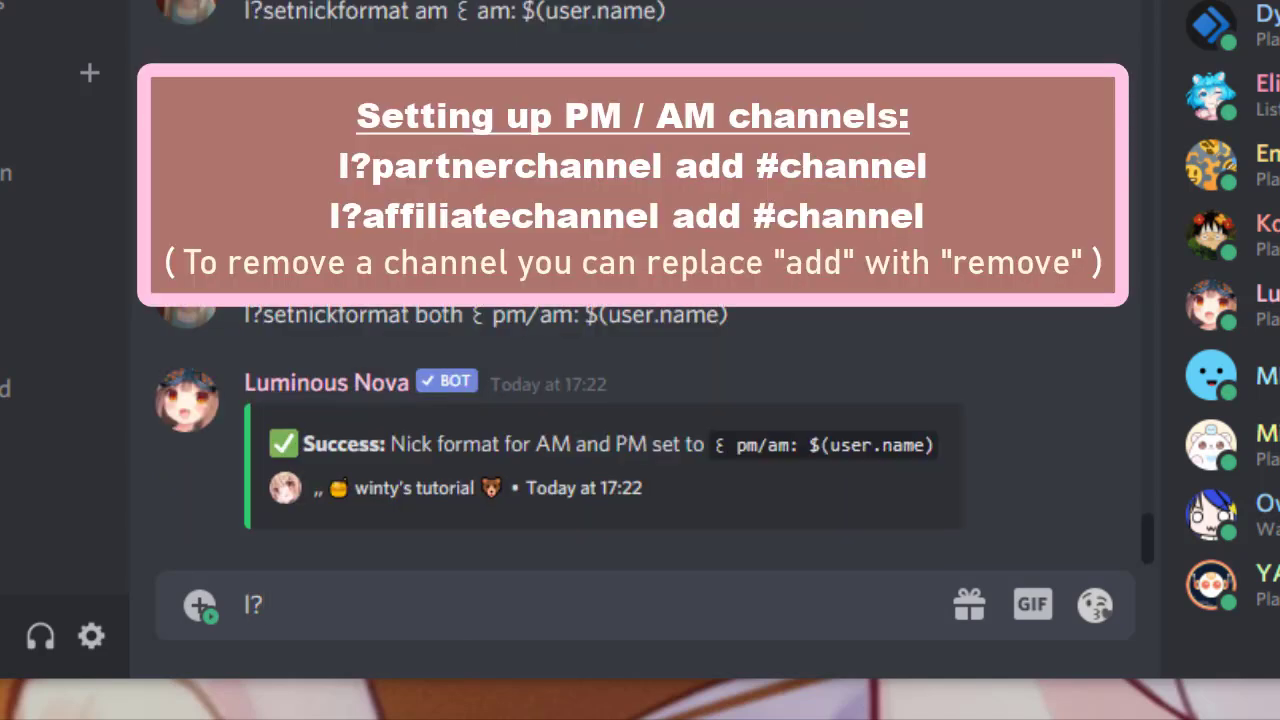
{"action": "type", "text": "partner"}
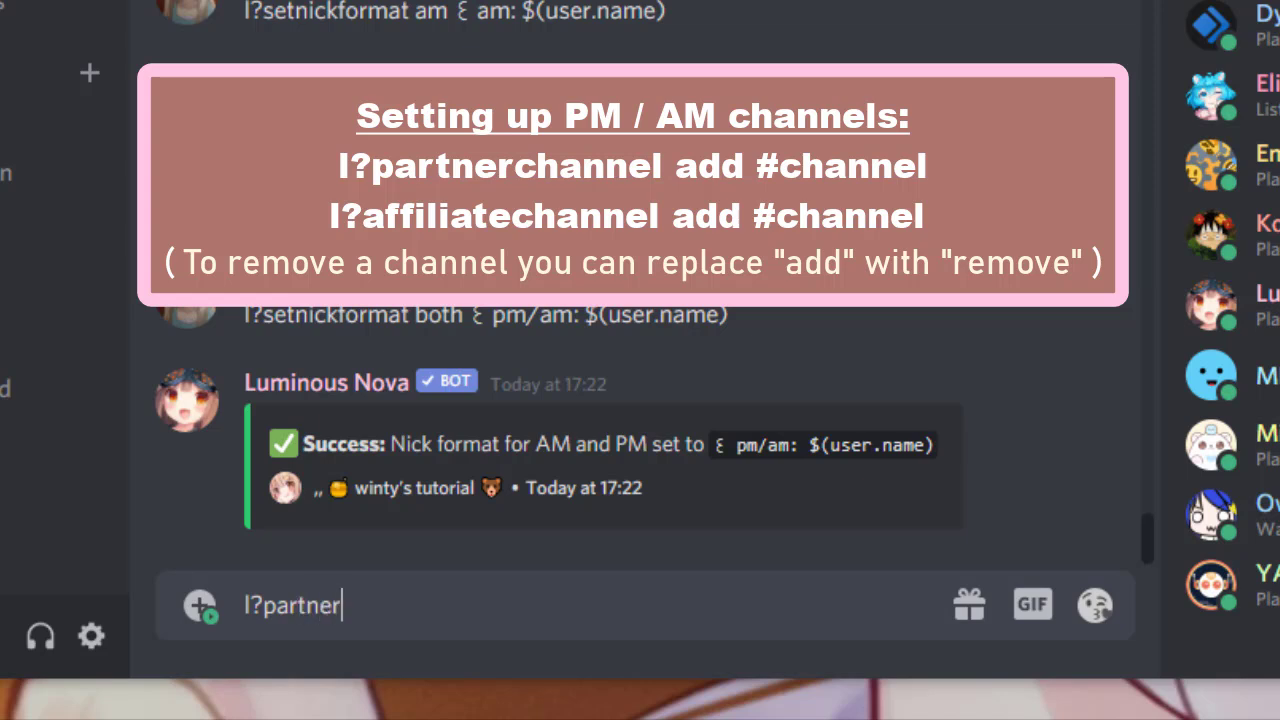
{"action": "type", "text": "channel ad"}
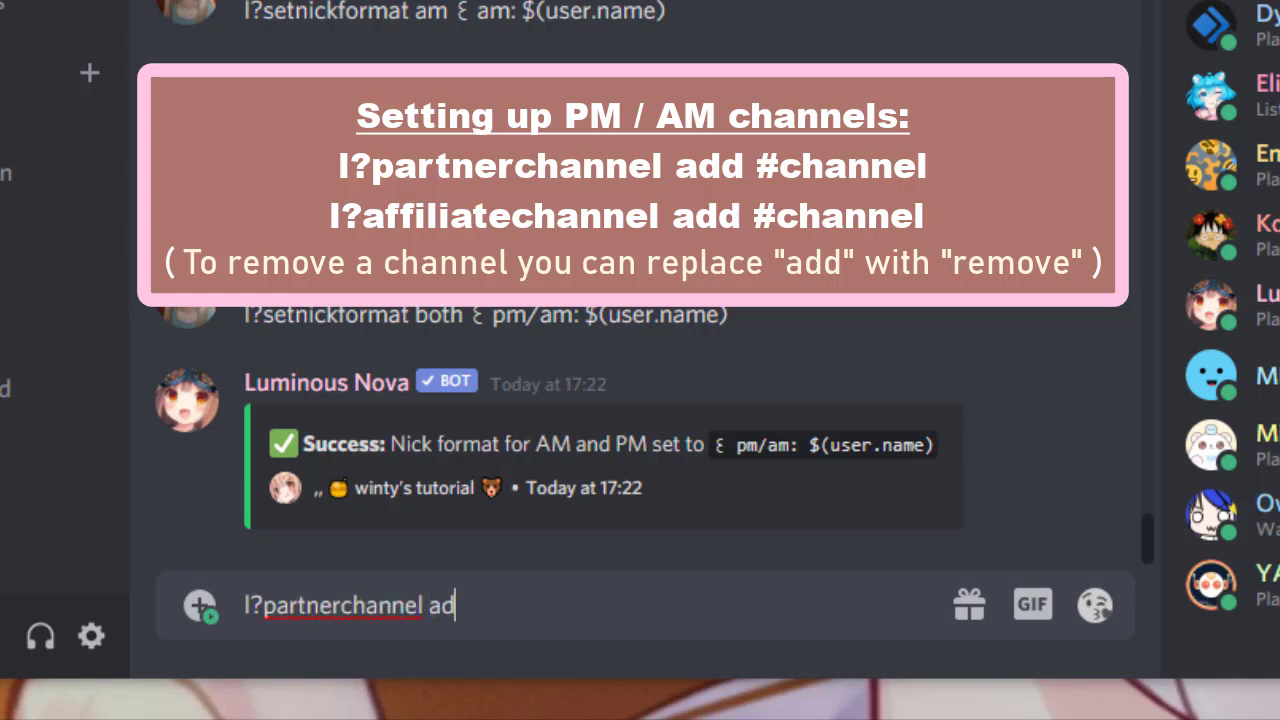
{"action": "type", "text": "d #"}
{"action": "type", "text": "partn"}
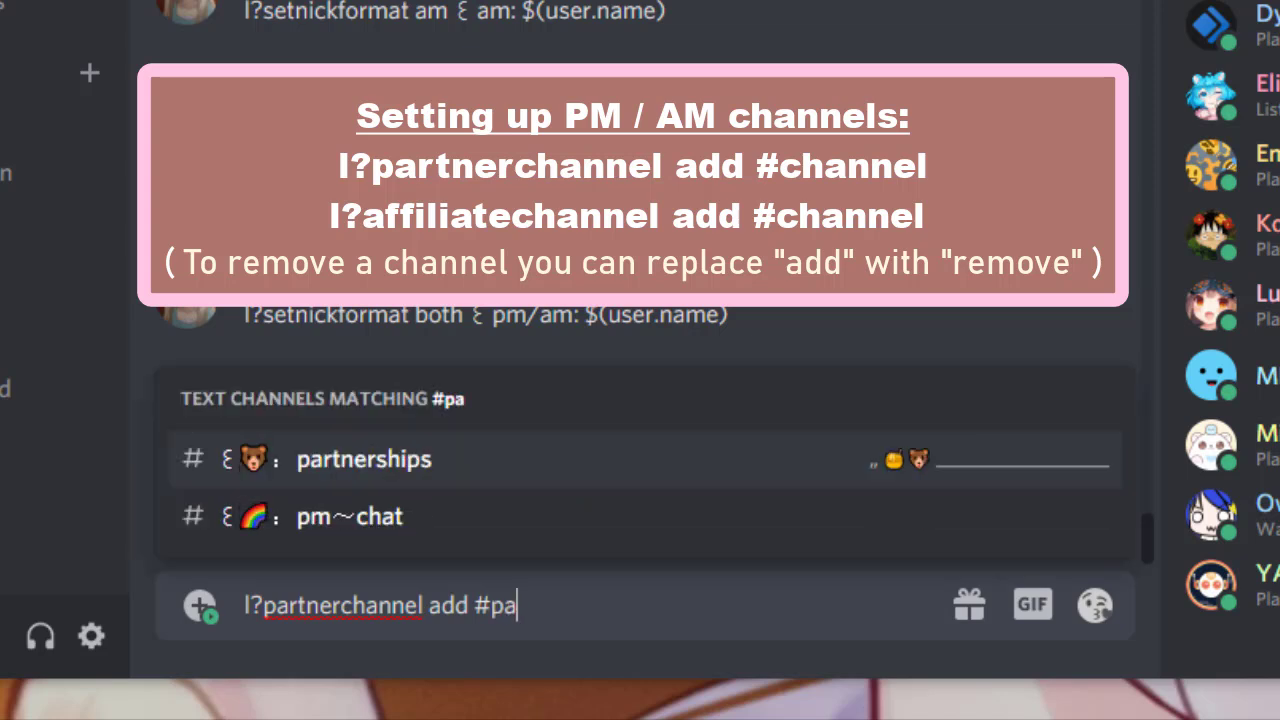
{"action": "key", "text": "Return"}
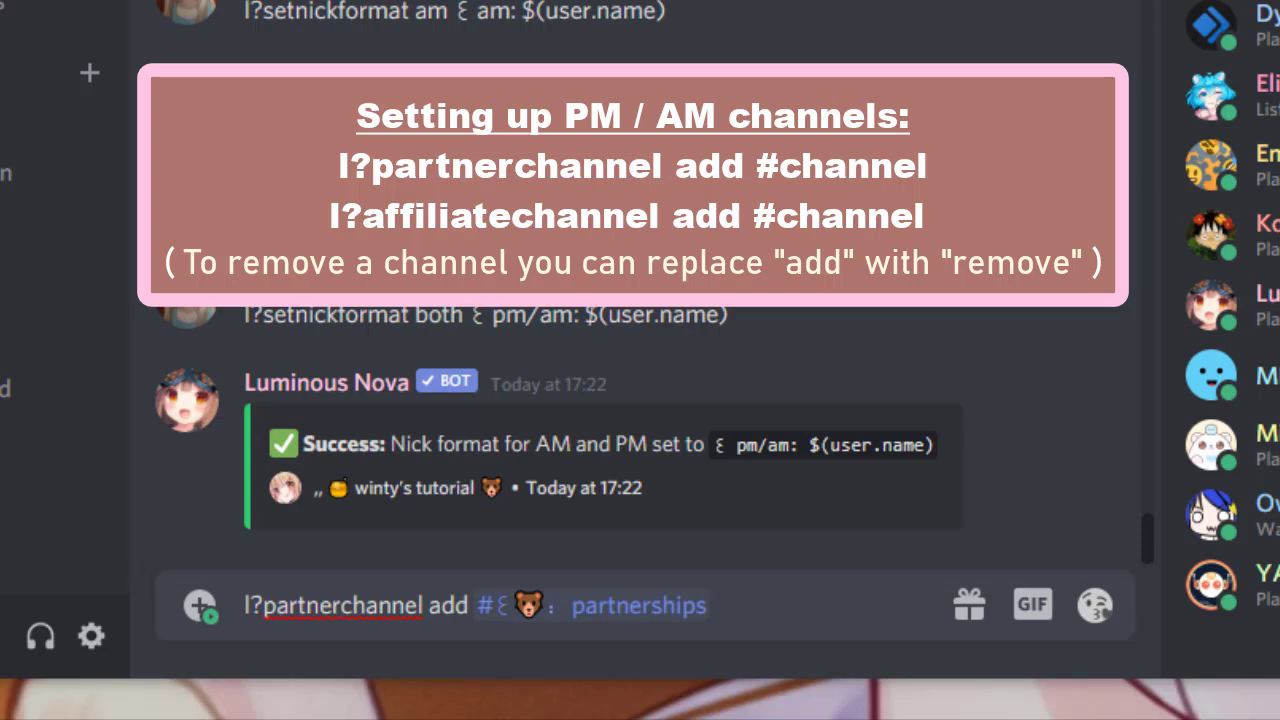
{"action": "key", "text": "Return"}
Step: Add the affiliations channel to the bot's affiliate channels by sending "l?affiliatechannel add" with the #affiliations mention
{"action": "type", "text": "l?affi"}
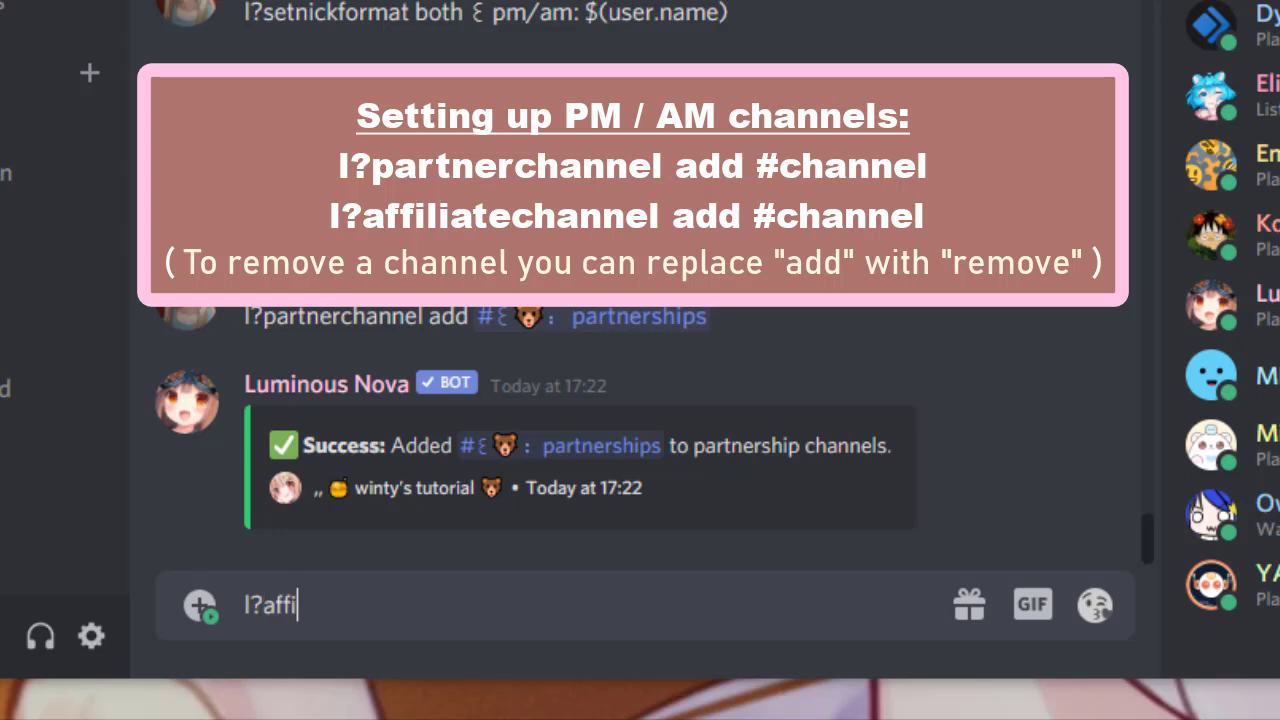
{"action": "type", "text": "liatec"}
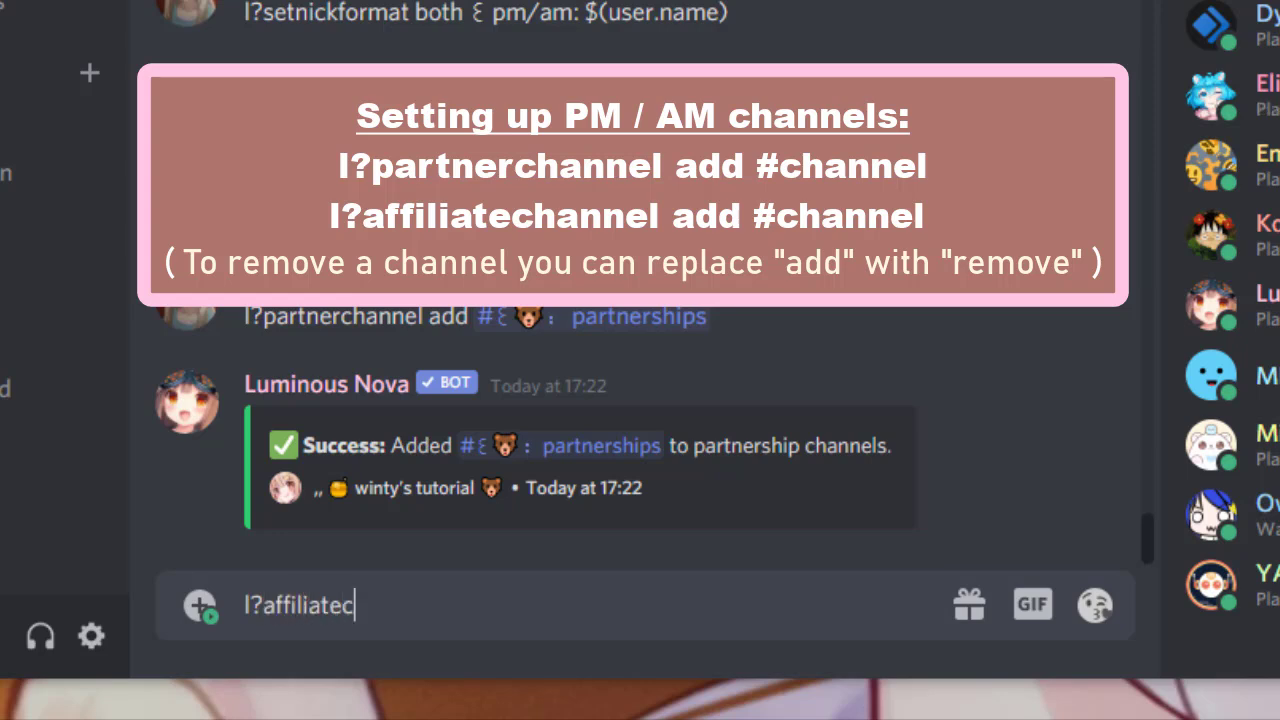
{"action": "type", "text": "hannel add #"}
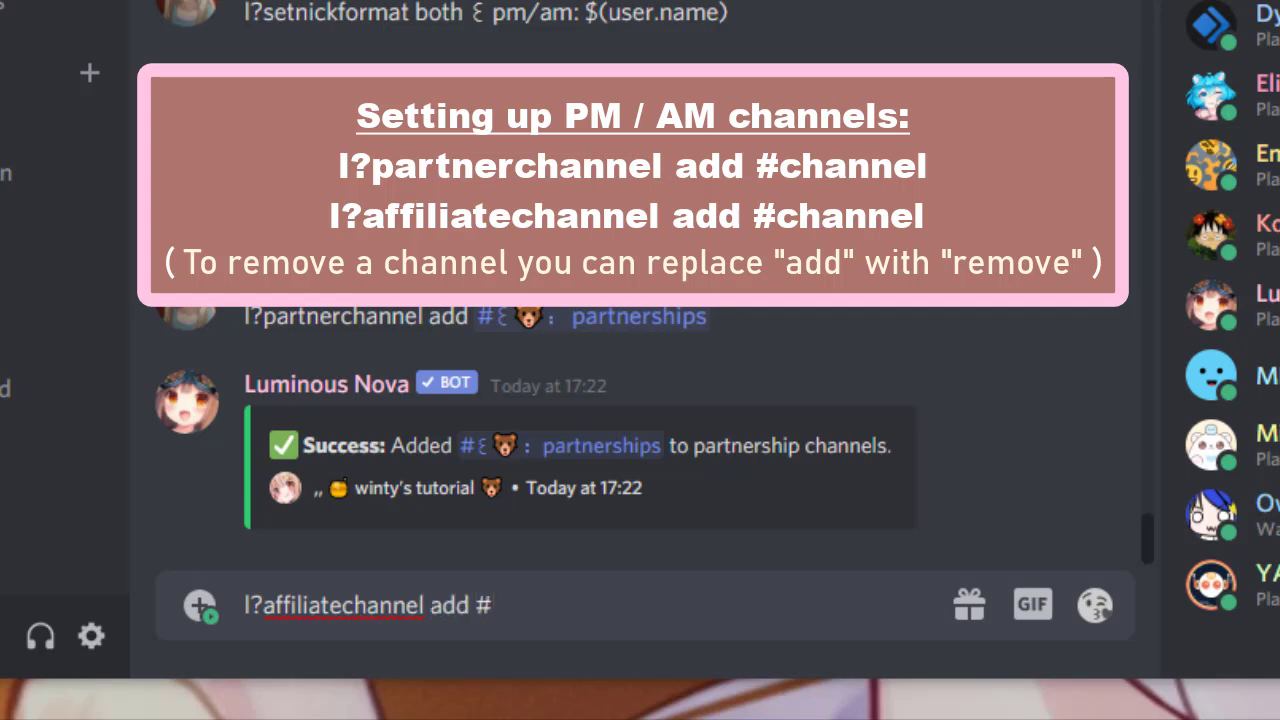
{"action": "type", "text": "affi"}
{"action": "key", "text": "Tab"}
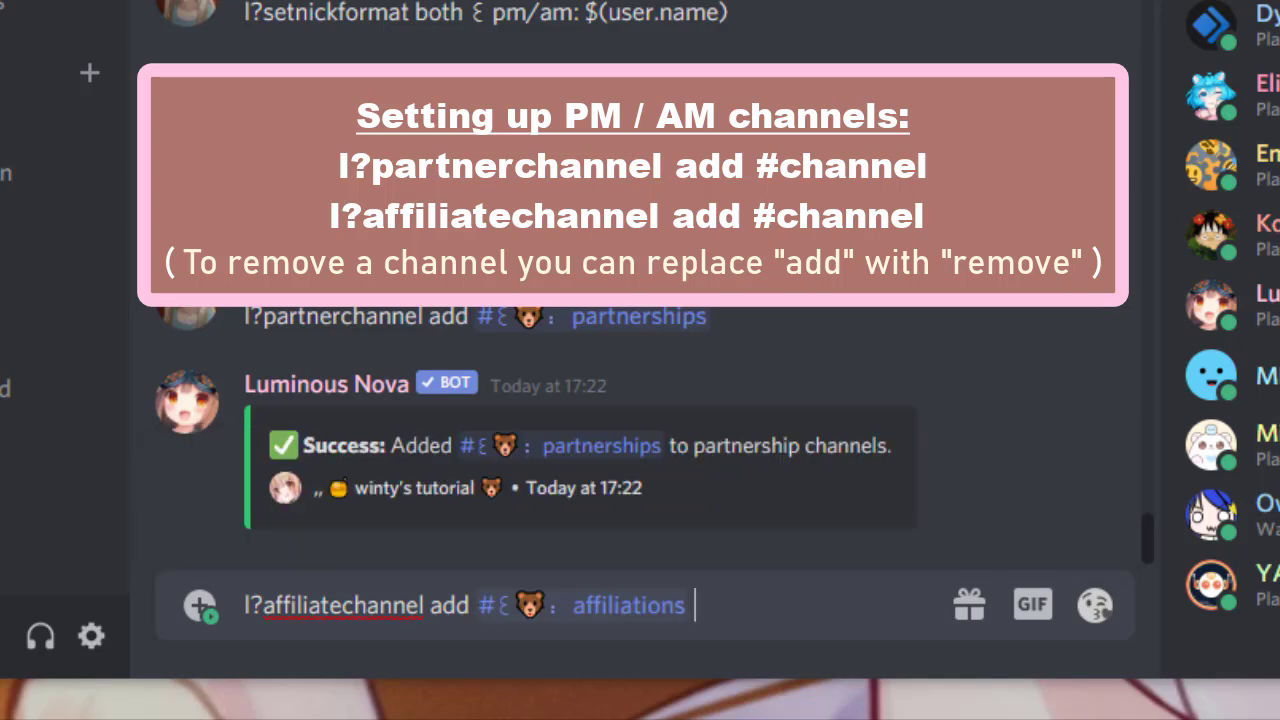
{"action": "key", "text": "Return"}
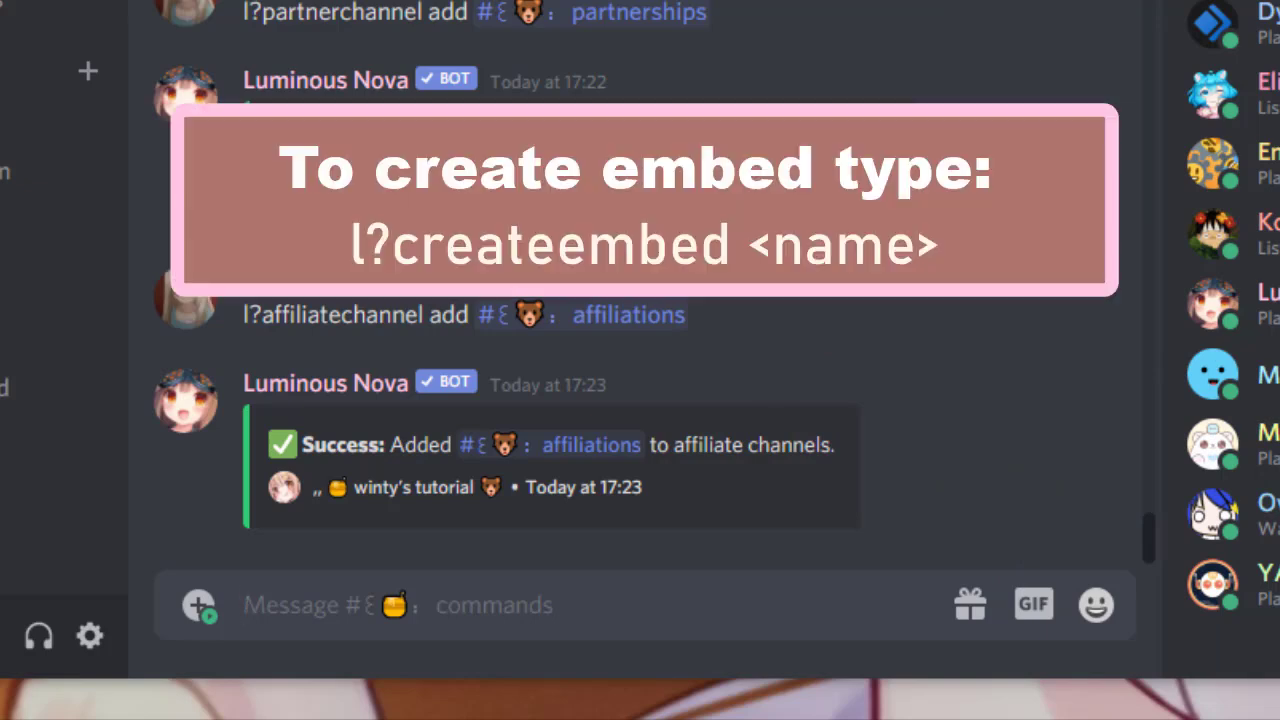
Step: Create an embed named partnership by sending "l?createembed partnership"
{"action": "type", "text": "l?"}
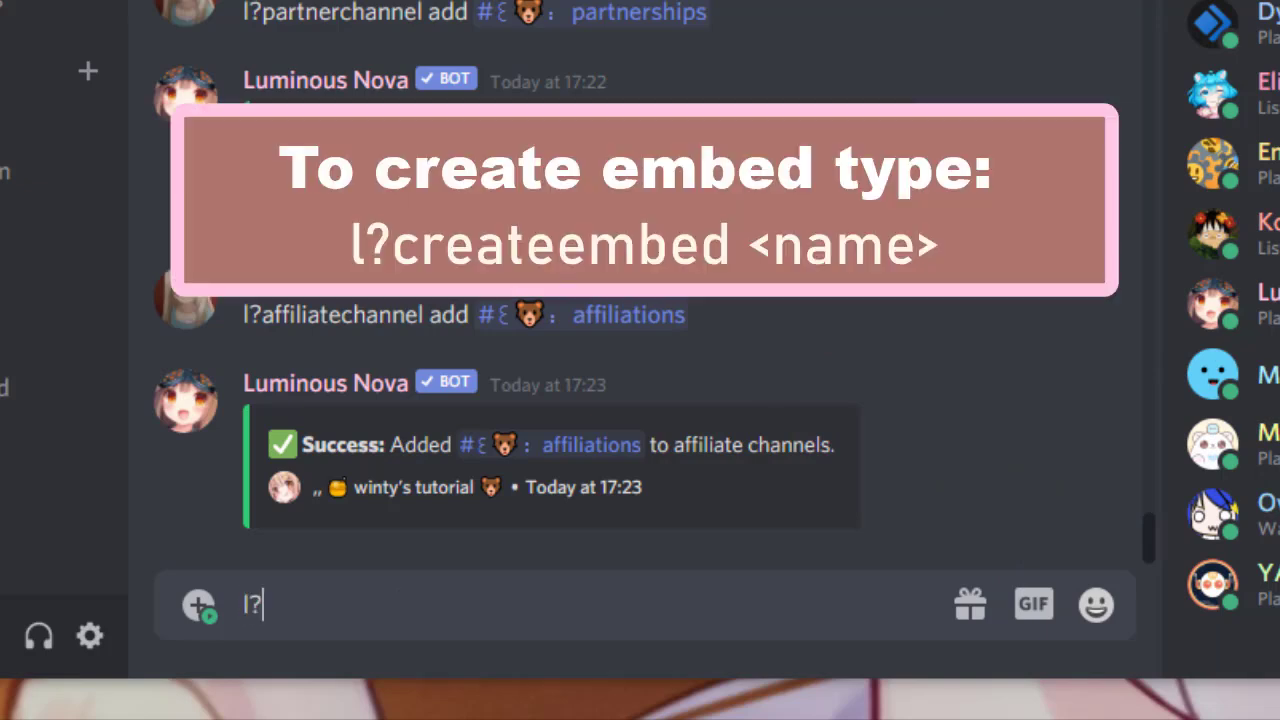
{"action": "type", "text": "create"}
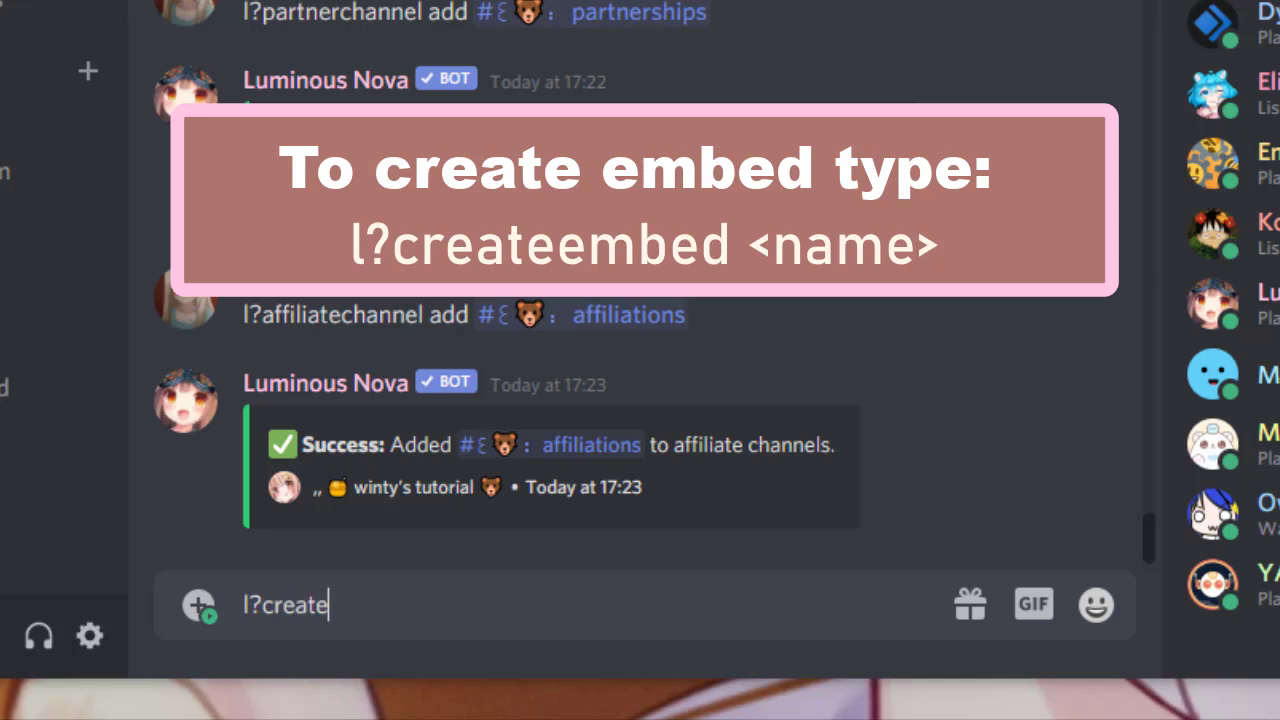
{"action": "type", "text": "embed "}
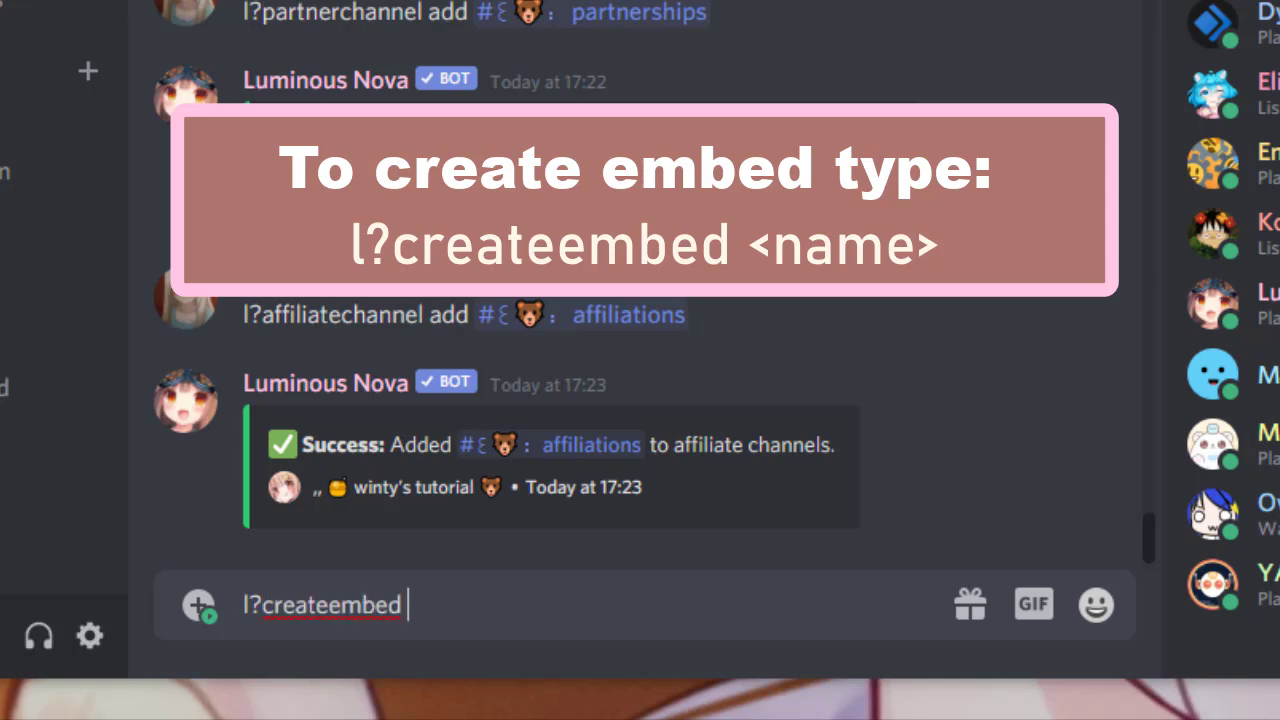
{"action": "type", "text": "partne"}
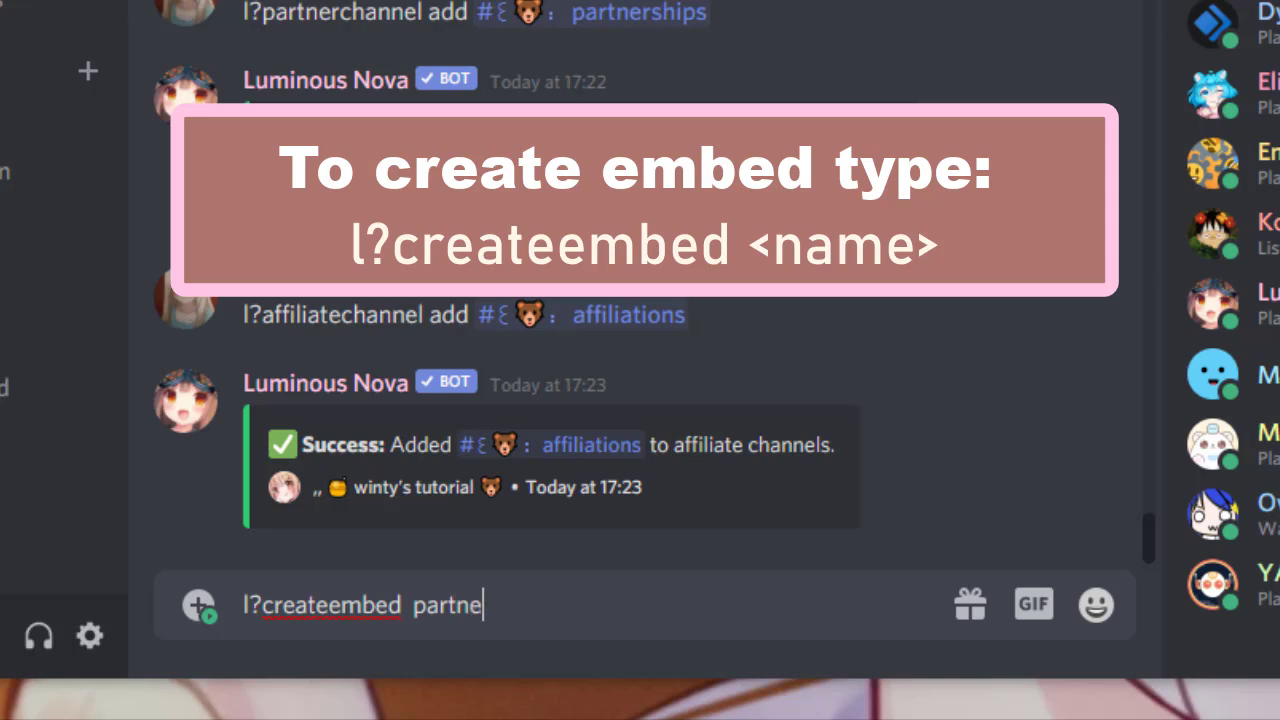
{"action": "type", "text": "rship"}
{"action": "key", "text": "Return"}
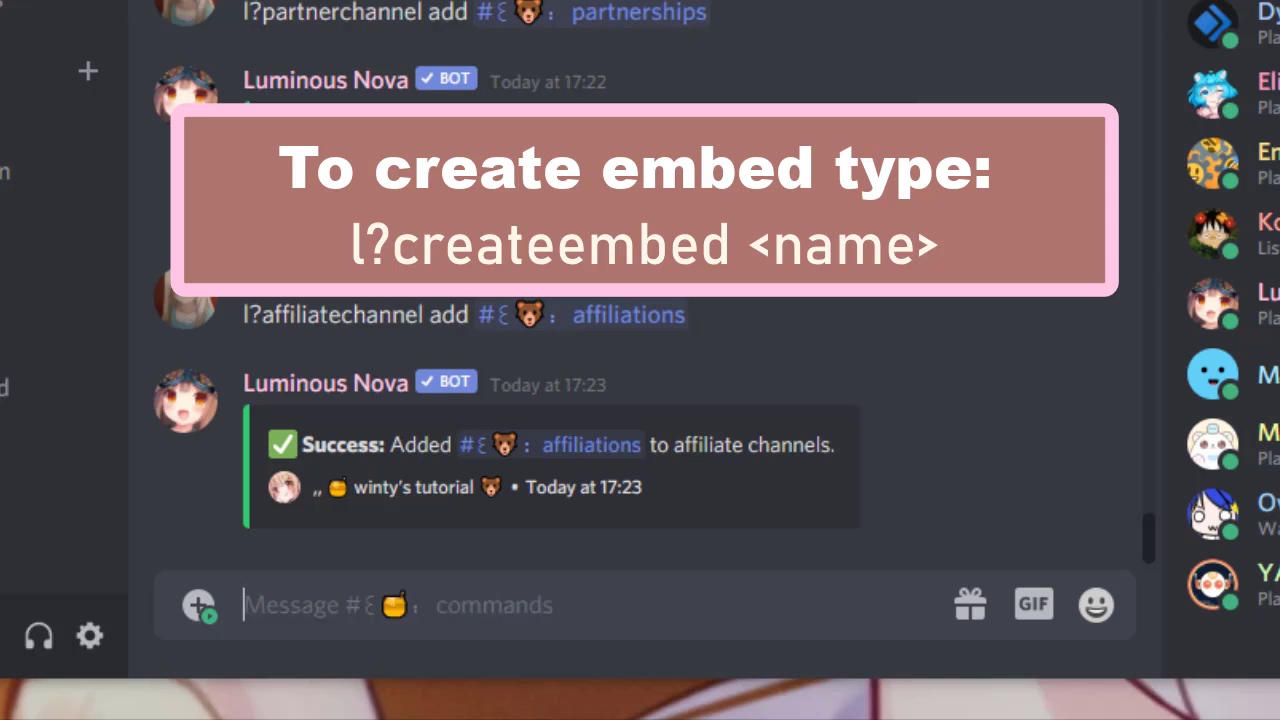
Step: Set the partnership embed's title to ". . __Another Partnership__" with a bee emoji on each side of the underlined text, using "l?editembed partnership title"
{"action": "type", "text": "l"}
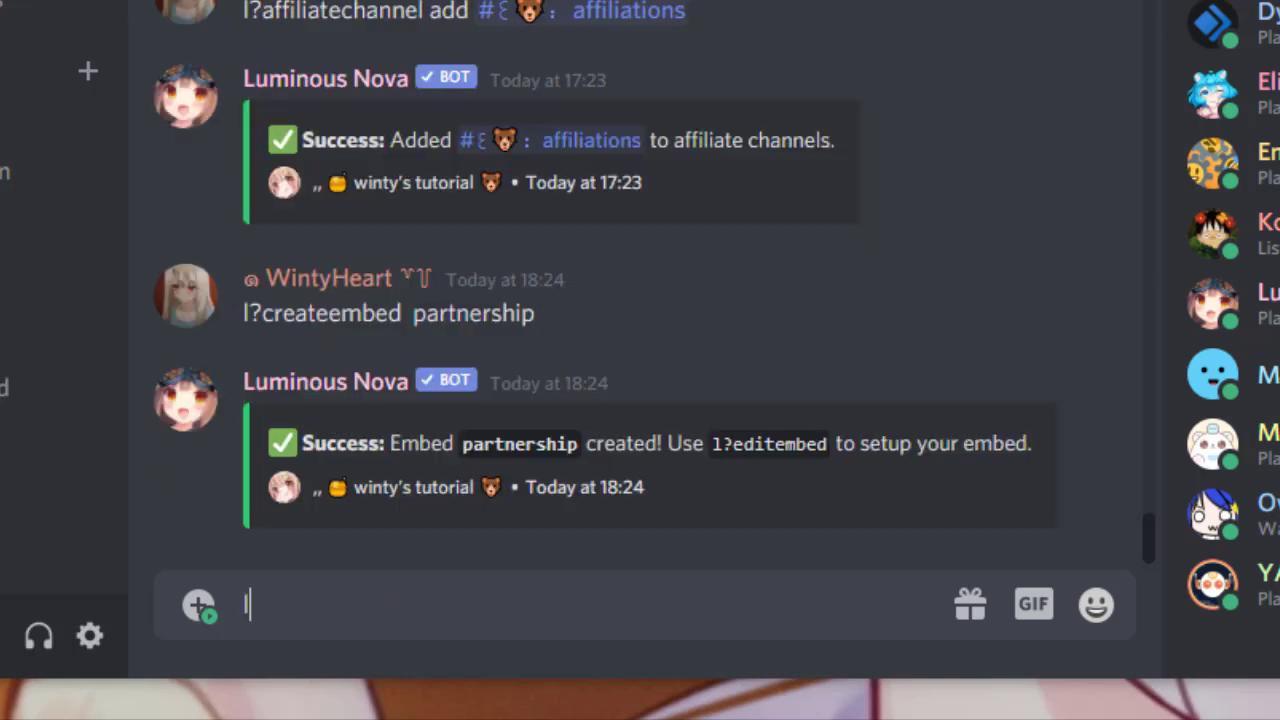
{"action": "type", "text": "?editembed "}
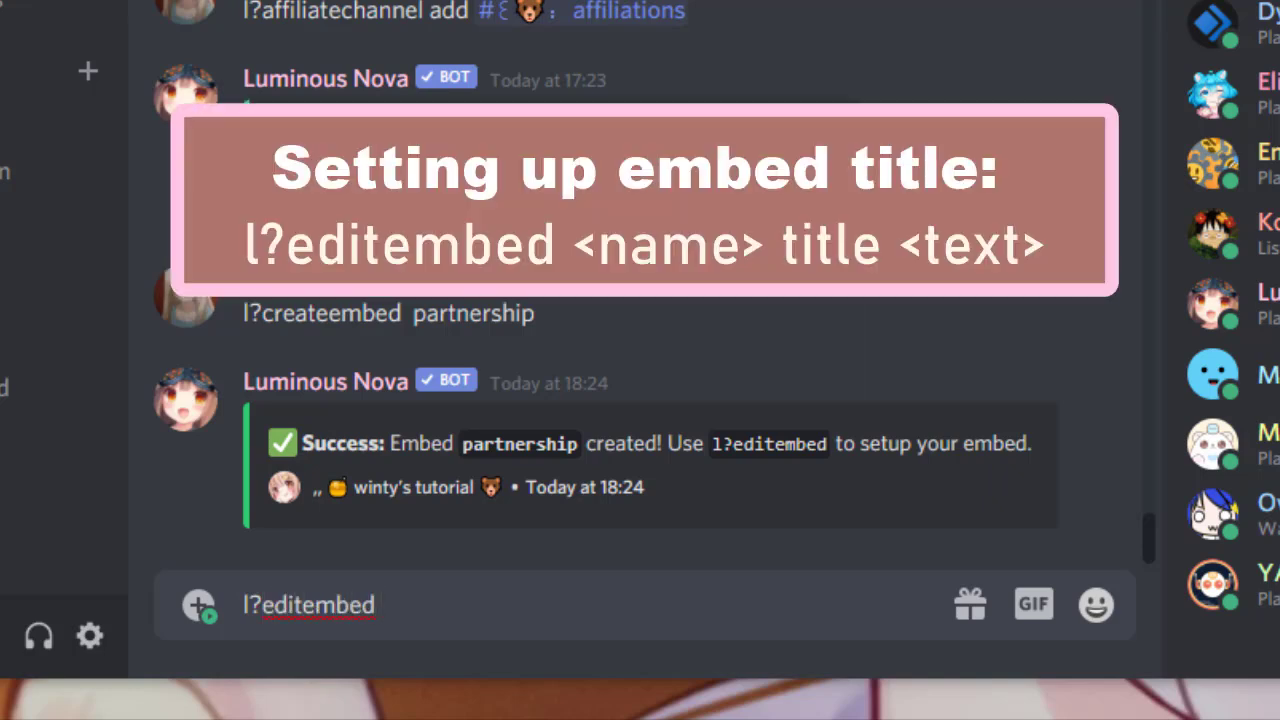
{"action": "type", "text": "partne"}
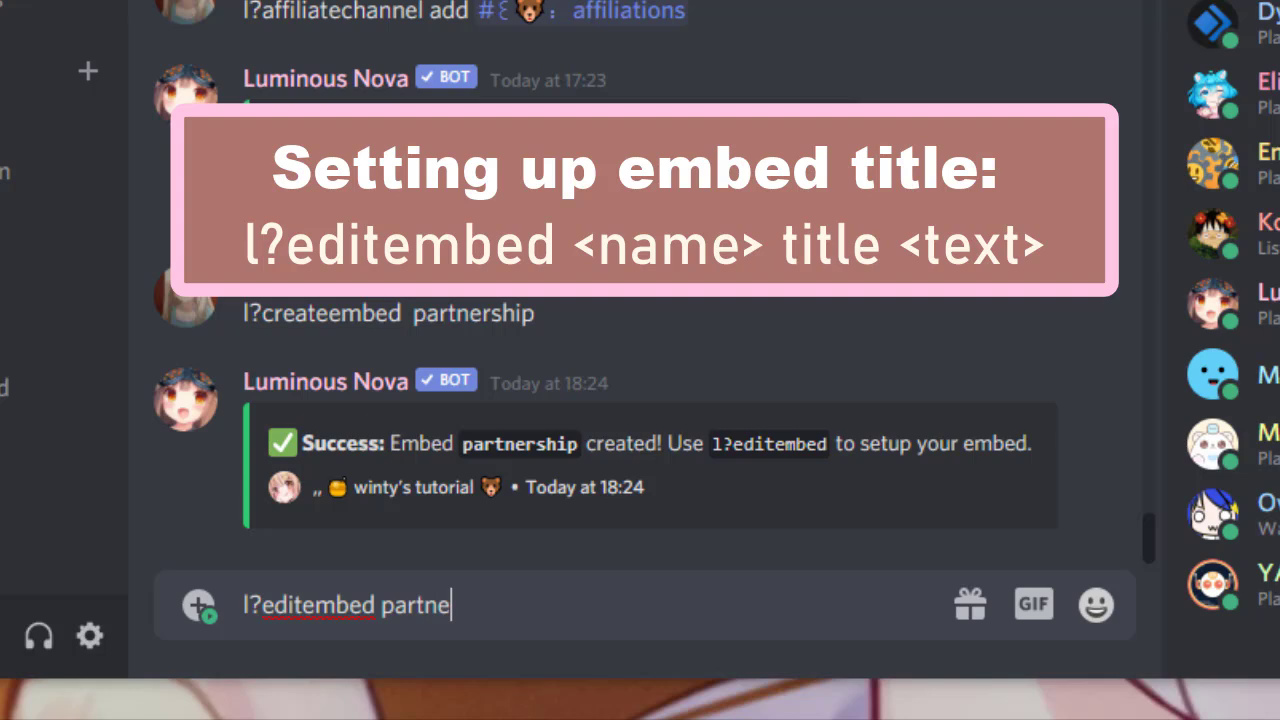
{"action": "type", "text": "rship t"}
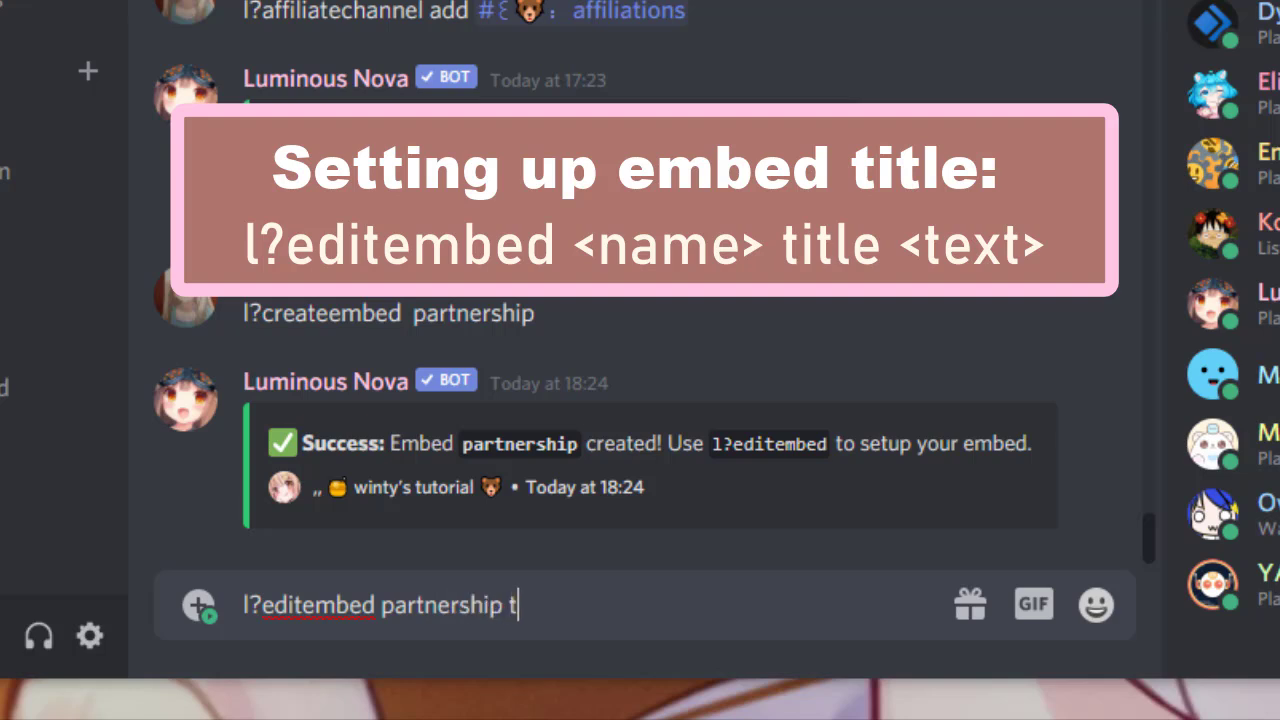
{"action": "type", "text": "itle . ."}
{"action": "left_click", "coordinate": [1096, 604]}
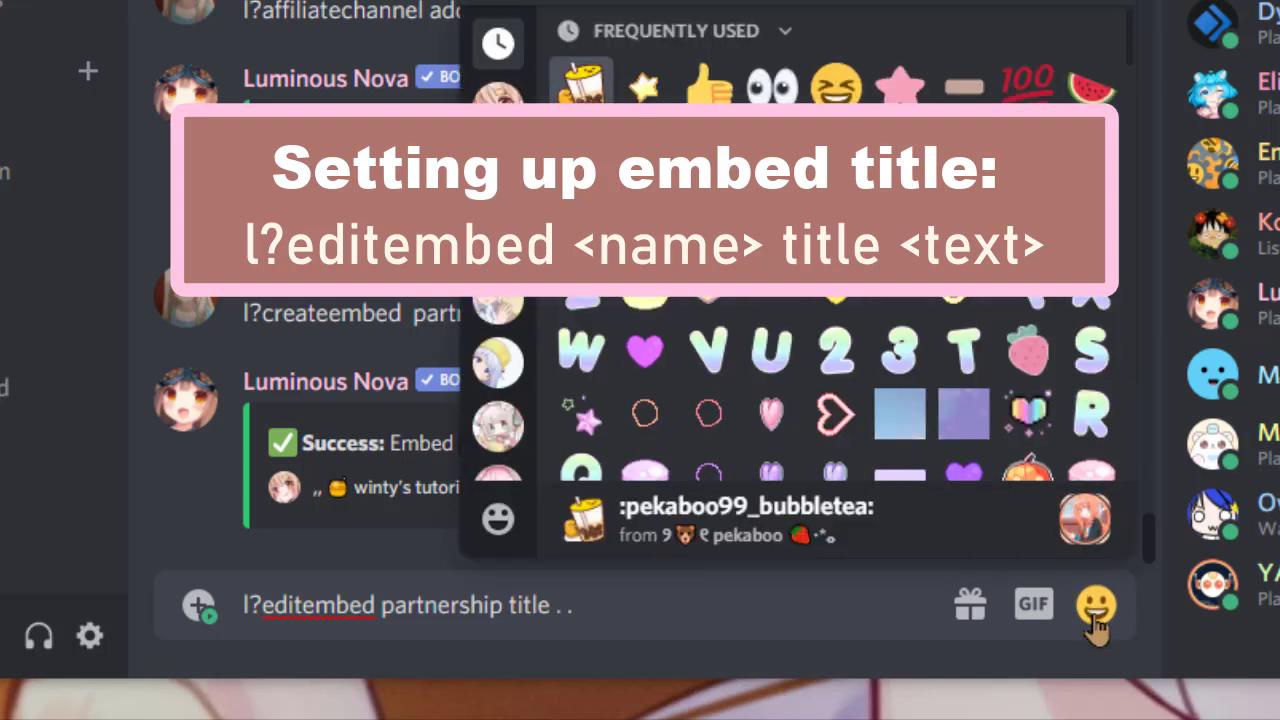
{"action": "left_click", "coordinate": [964, 152]}
{"action": "type", "text": "__Another Partnership__"}
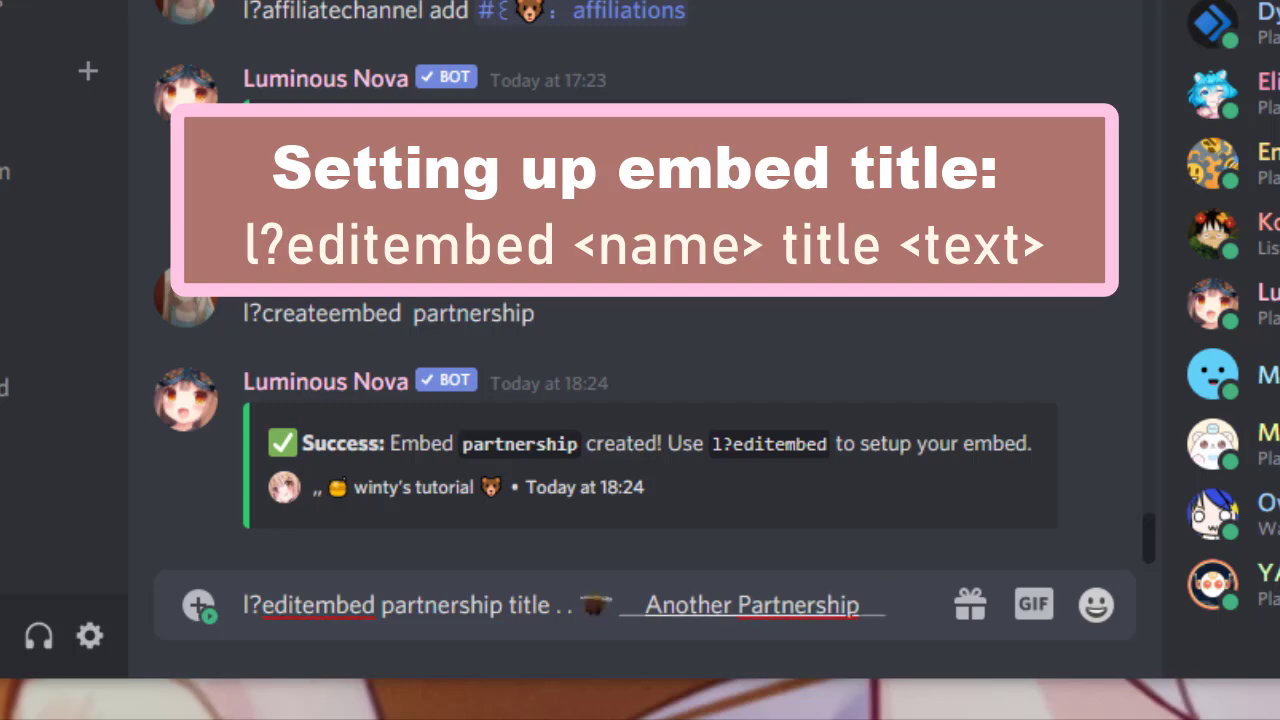
{"action": "left_click", "coordinate": [1096, 604]}
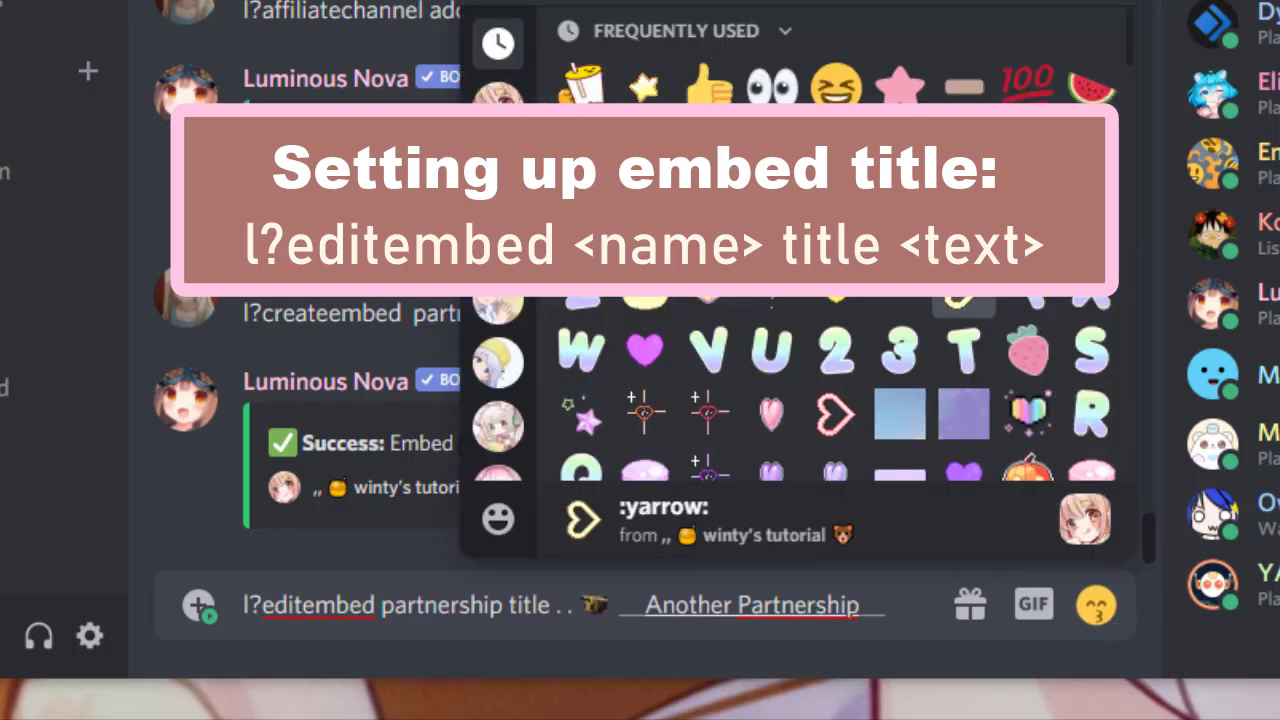
{"action": "left_click", "coordinate": [964, 152]}
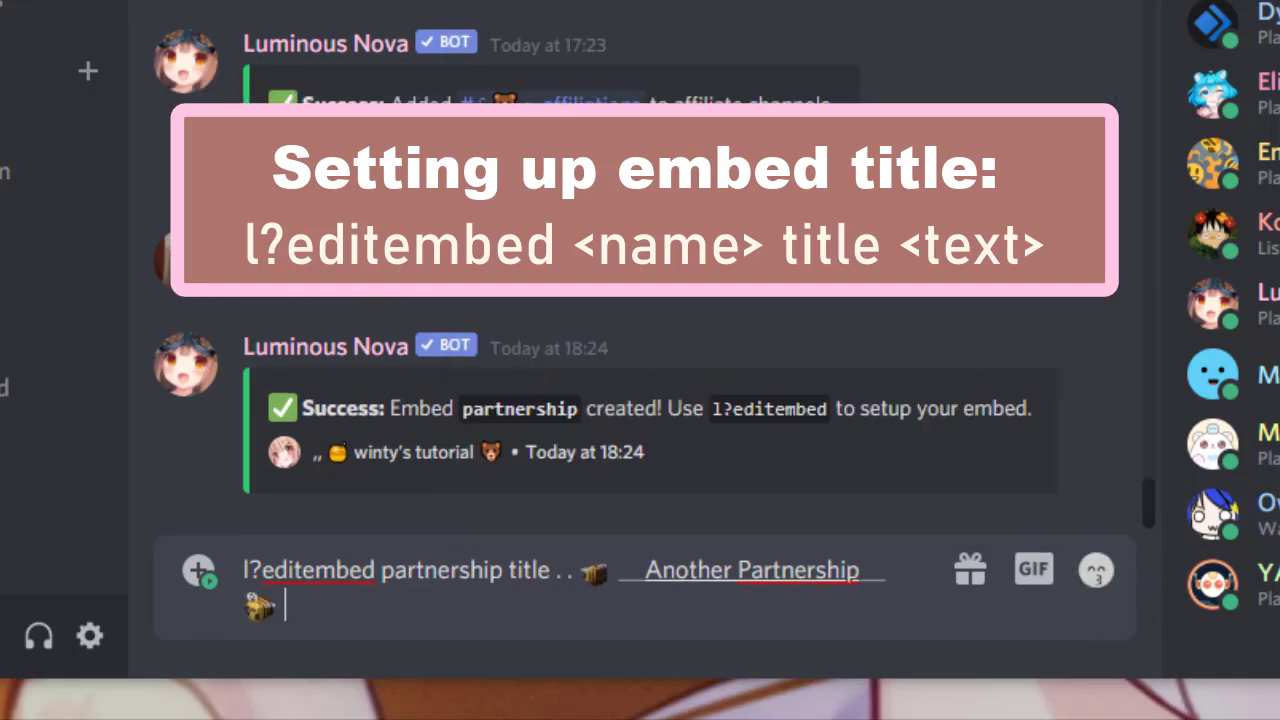
{"action": "key", "text": "Return"}
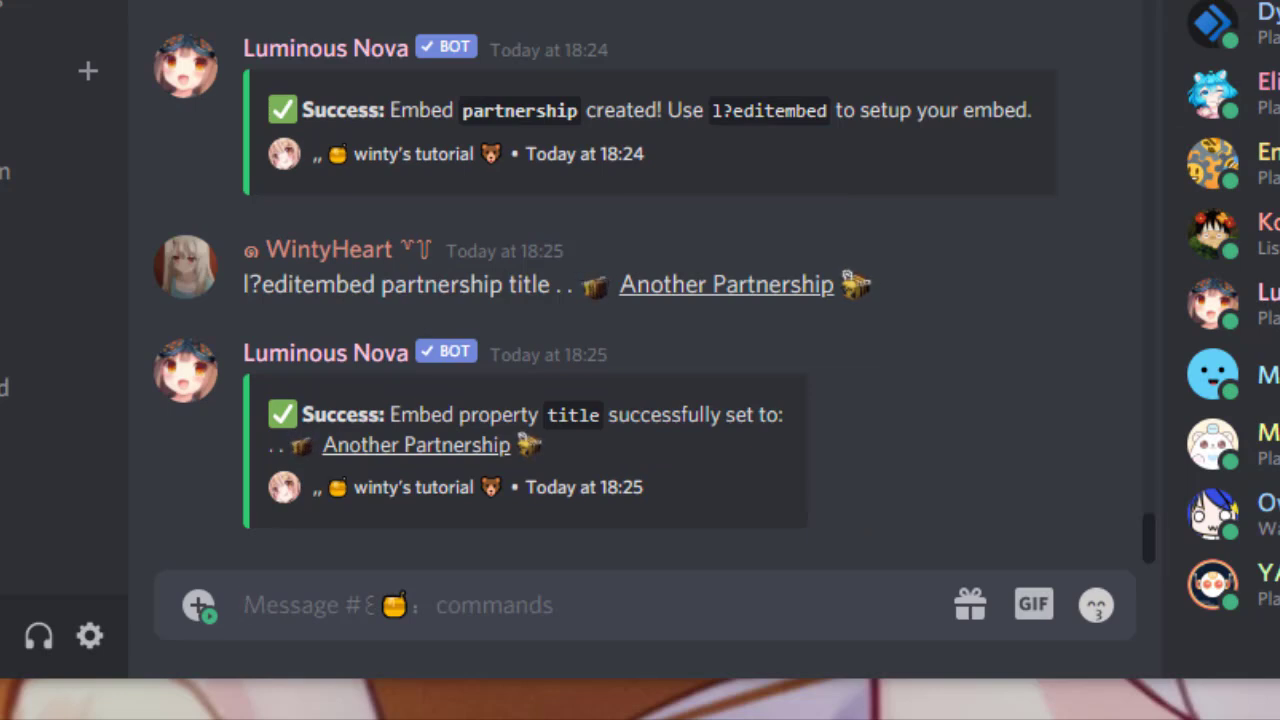
Step: Compose "l?editembed partnership description" followed by "꒰", the :dash3: emoji and "**Thank you $(user.name)", without sending it
{"action": "type", "text": "?e"}
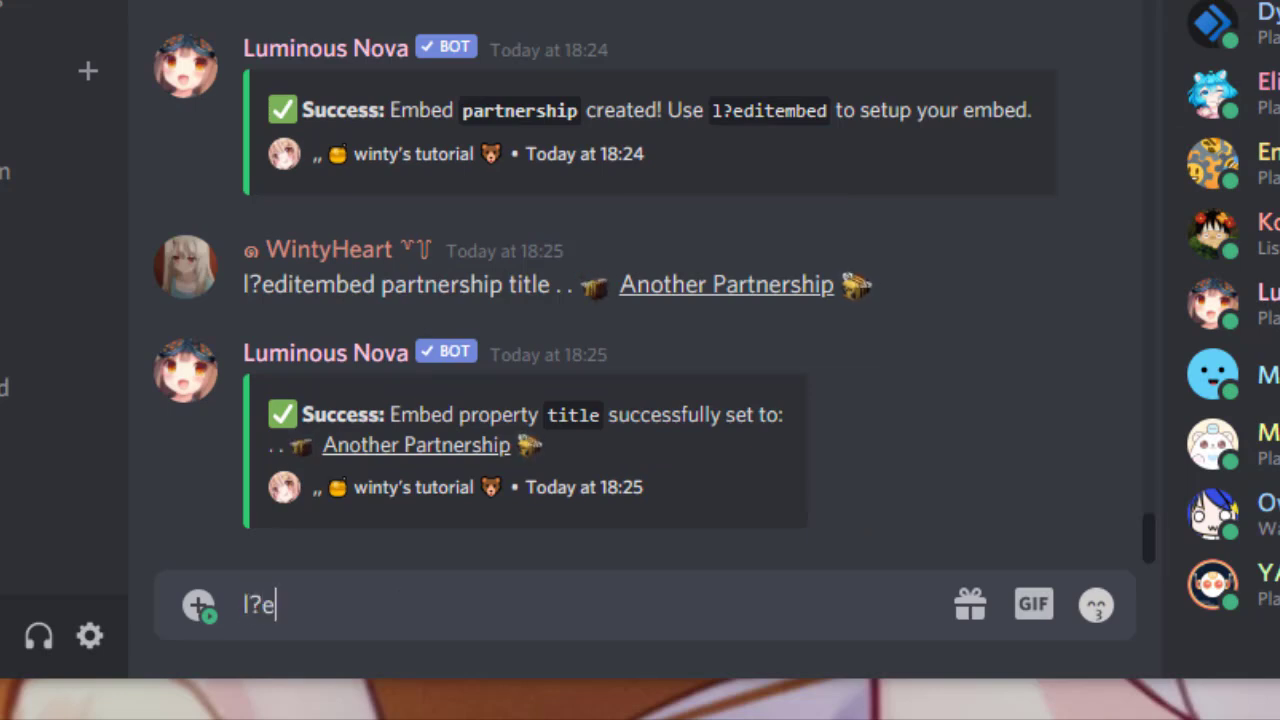
{"action": "type", "text": "ditem"}
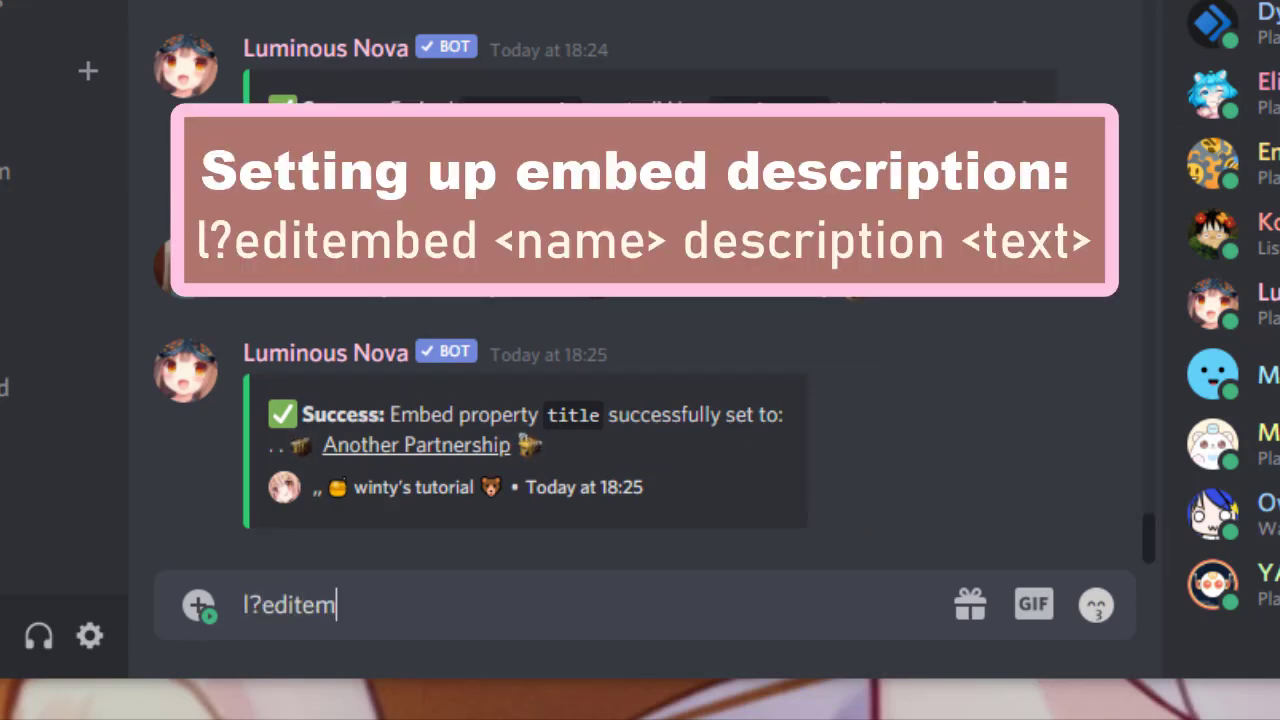
{"action": "type", "text": "bed partnersh"}
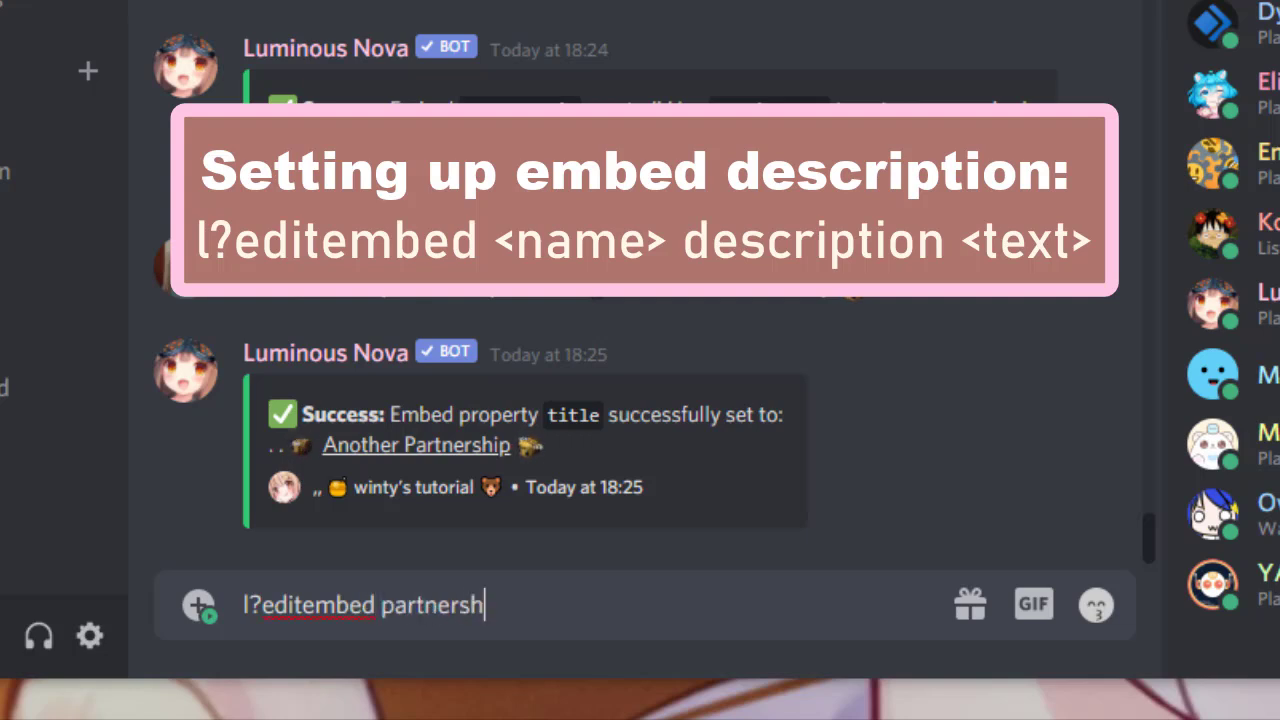
{"action": "type", "text": "ip de"}
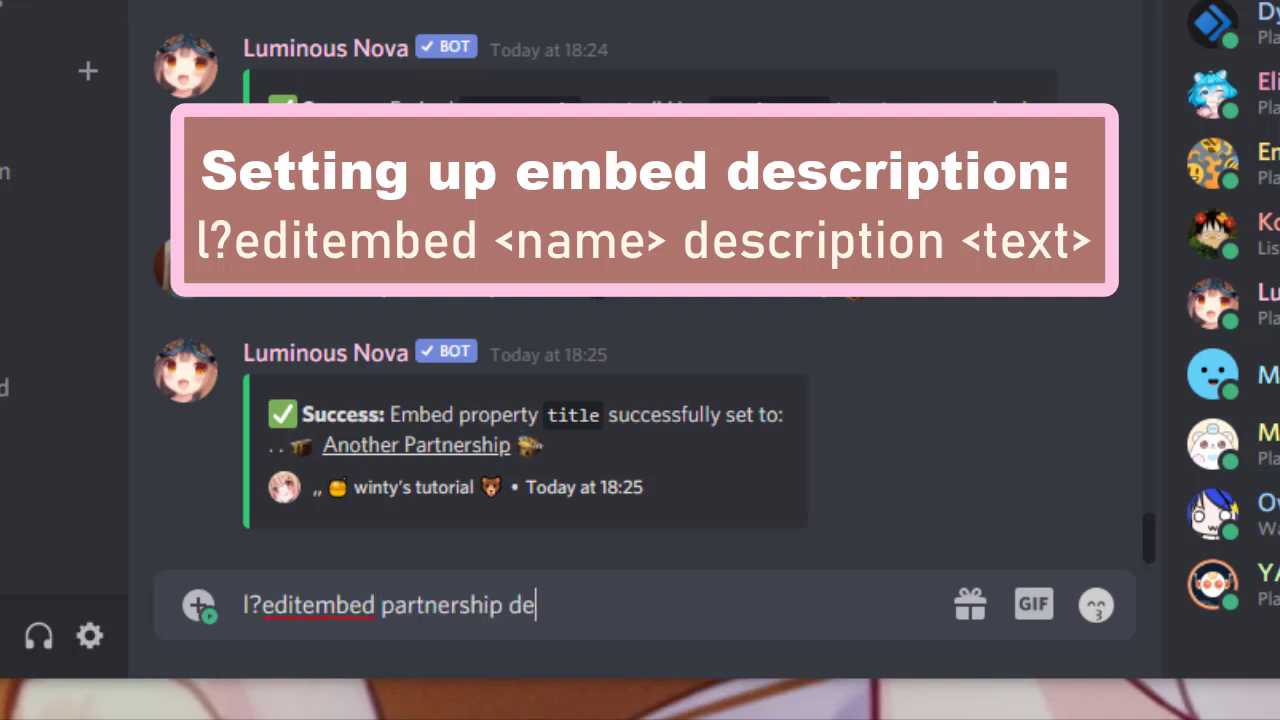
{"action": "type", "text": "scription ε"}
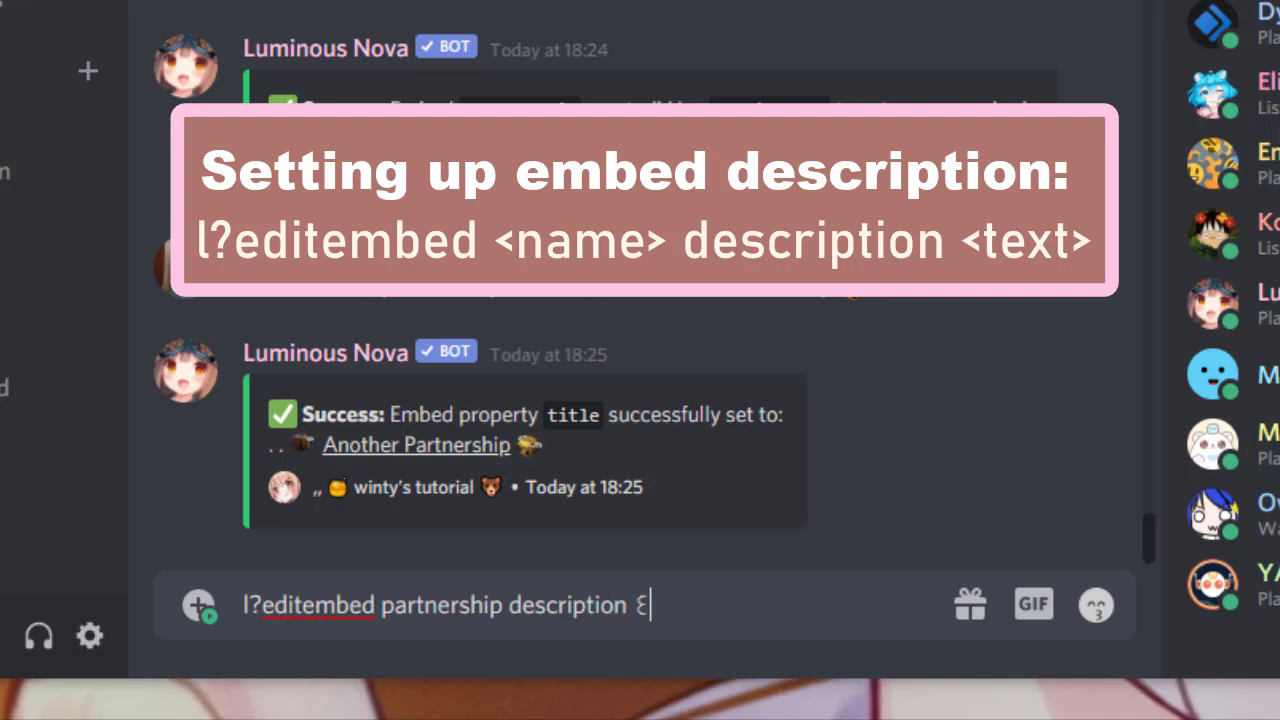
{"action": "type", "text": " :dash3"}
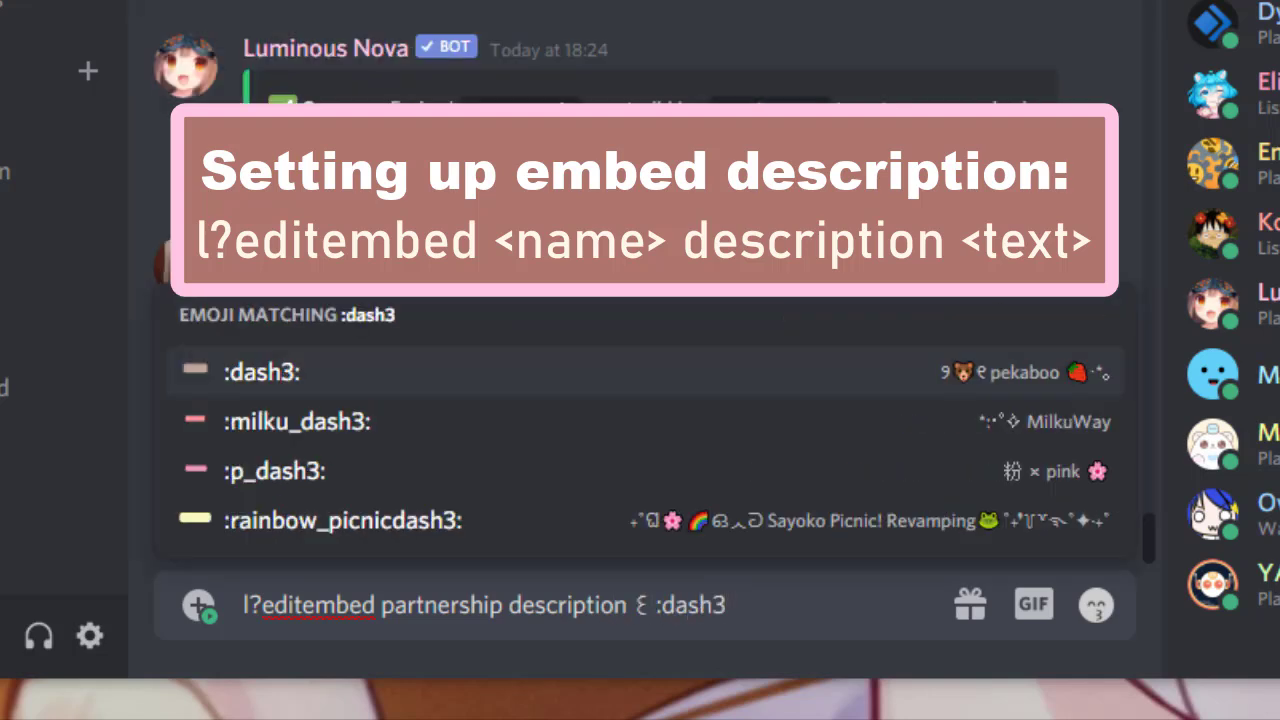
{"action": "key", "text": "Tab"}
{"action": "type", "text": "**"}
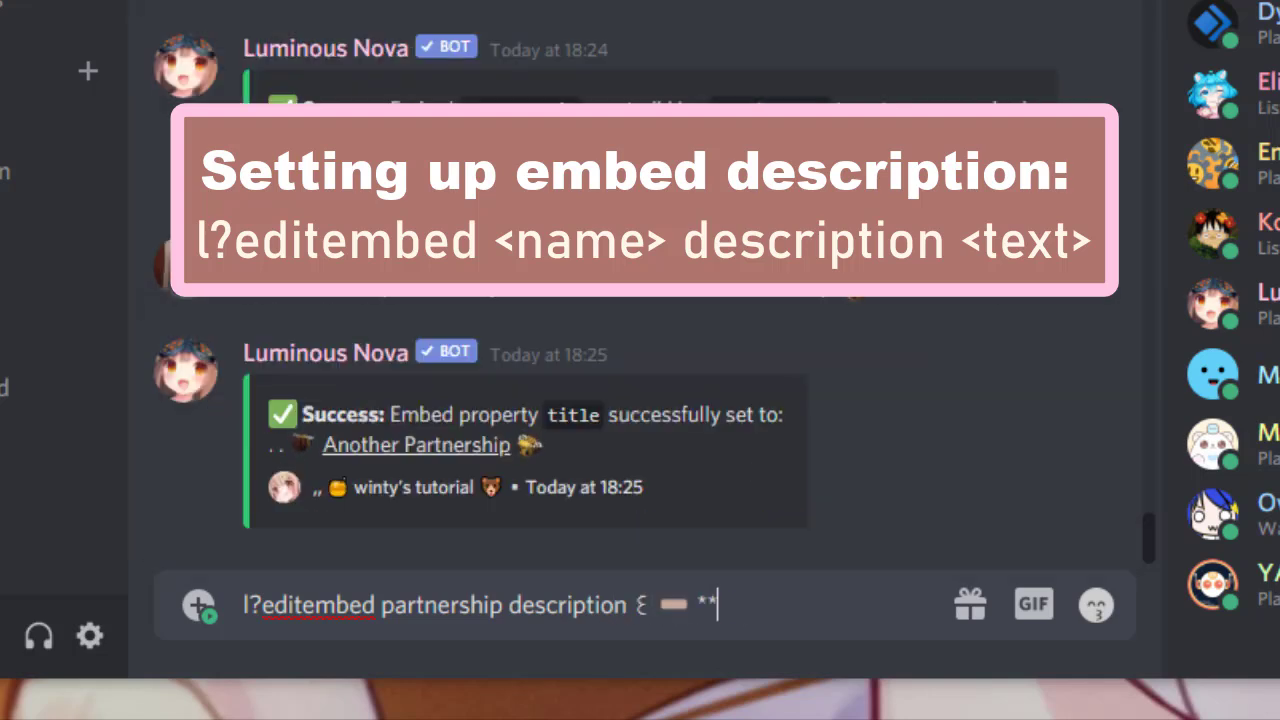
{"action": "type", "text": "Thank you $"}
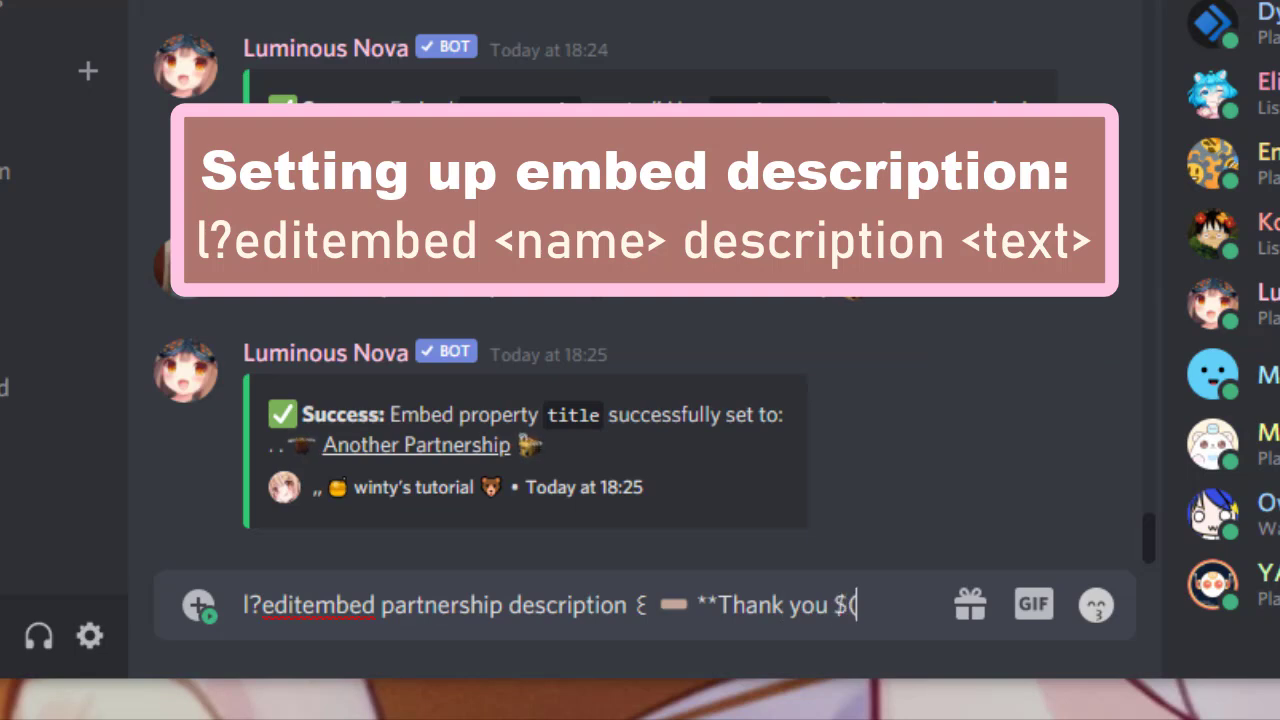
{"action": "type", "text": "(user.name)"}
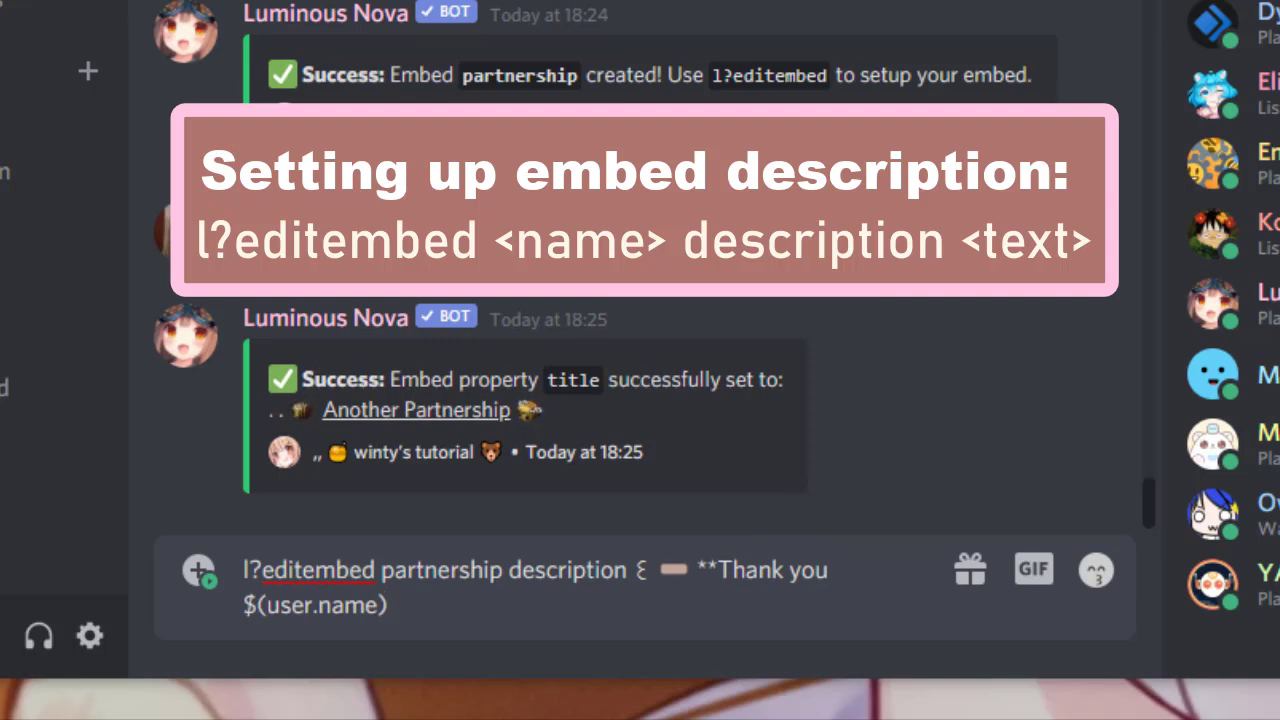
Step: Put the thank-you text on its own line below the description command and add an empty line after it
{"action": "key", "text": "shift+Return"}
{"action": "left_click", "coordinate": [637, 570]}
{"action": "key", "text": "BackSpace"}
{"action": "key", "text": "shift+Return"}
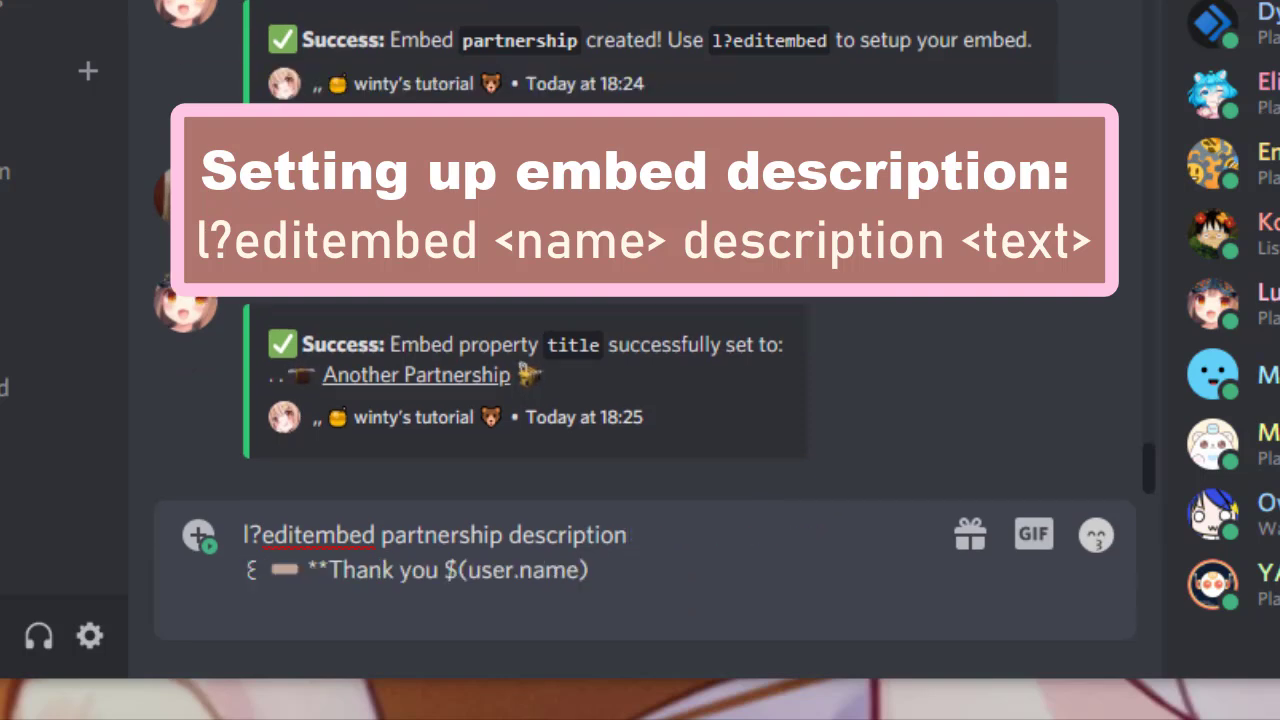
Step: Add a description line reading "**rank**: $(user.partner.rank)", preceded by the same curly symbol as the line above and the :dash4: emoji
{"action": "type", "text": "ε :dash4"}
{"action": "key", "text": "Return"}
{"action": "type", "text": "**ra"}
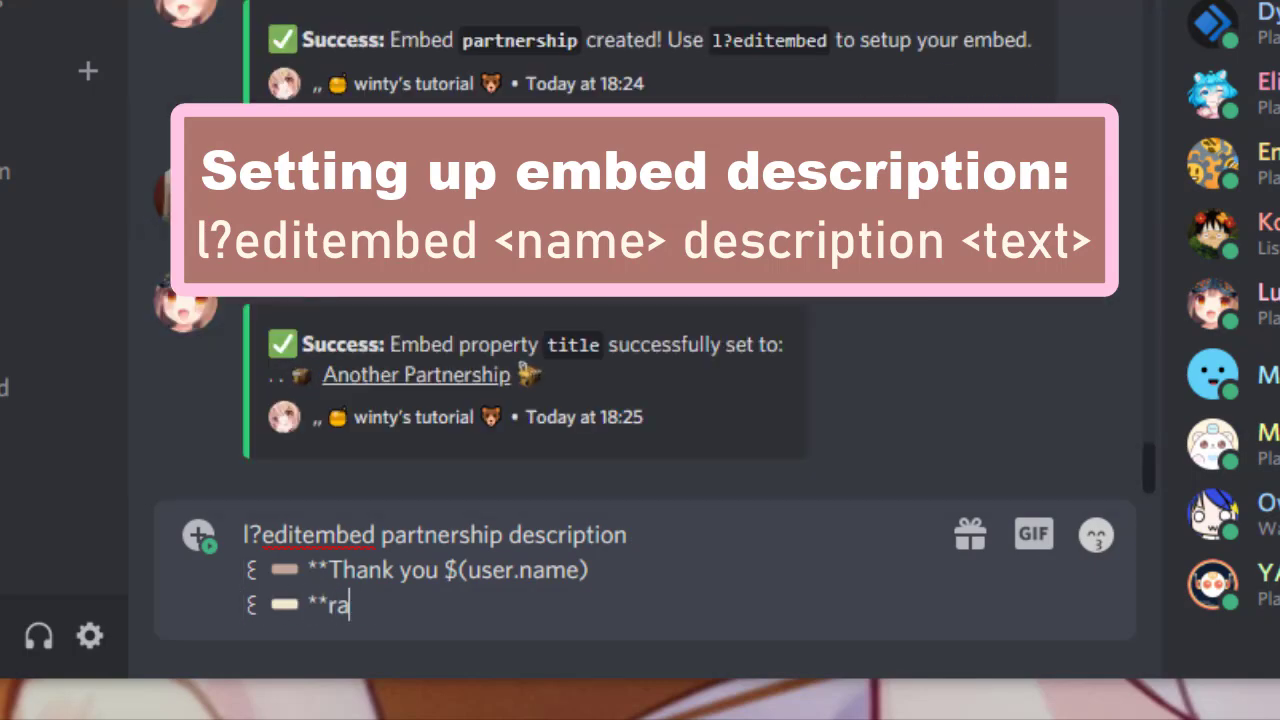
{"action": "type", "text": "nk**: $"}
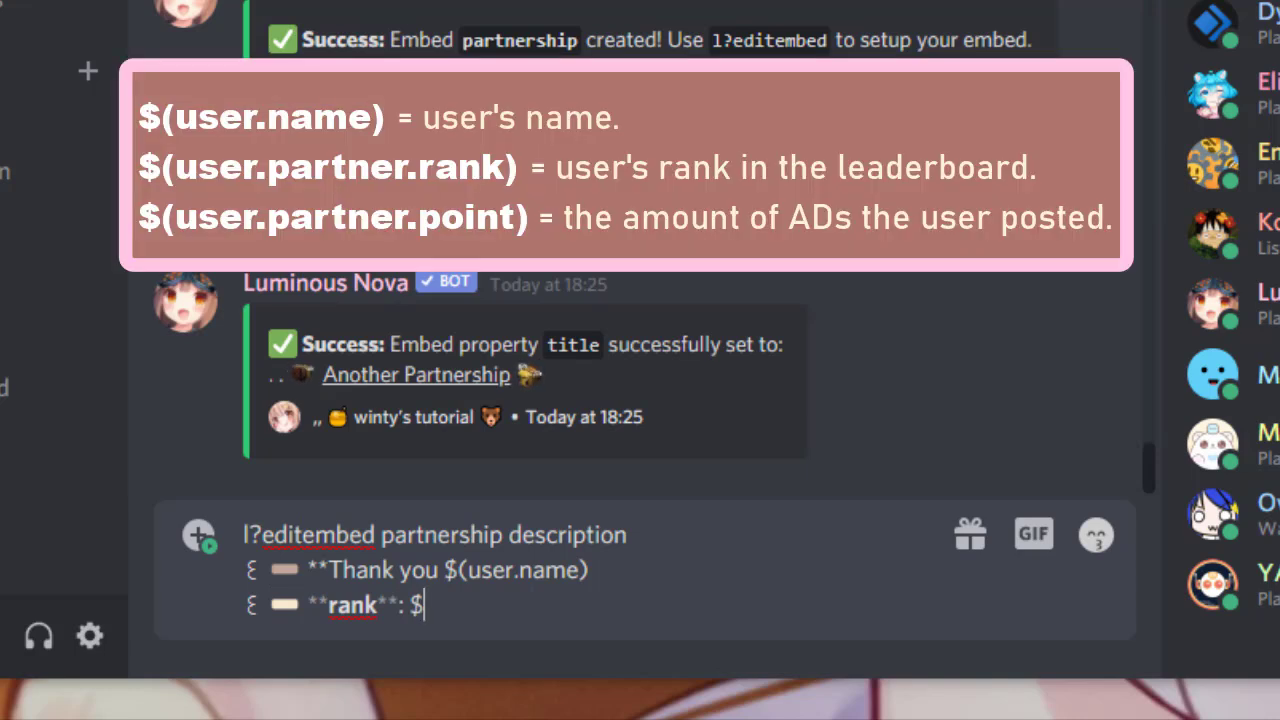
{"action": "type", "text": "(user"}
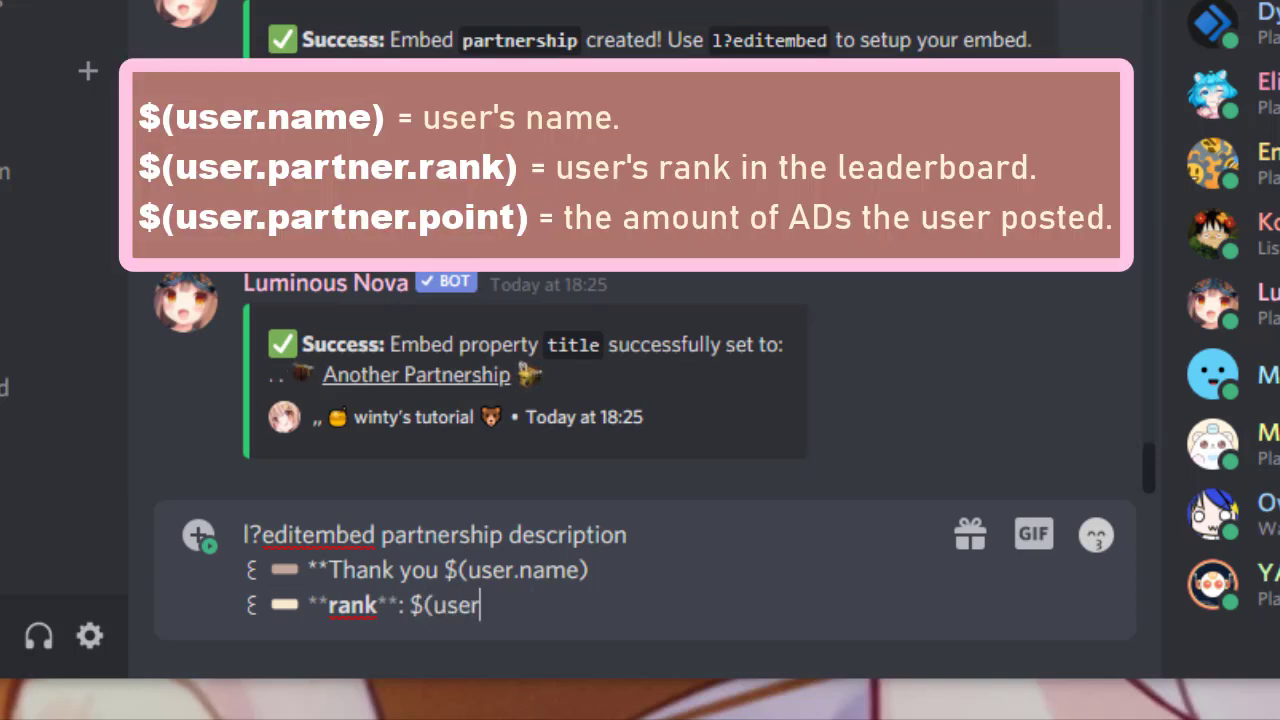
{"action": "type", "text": ".part"}
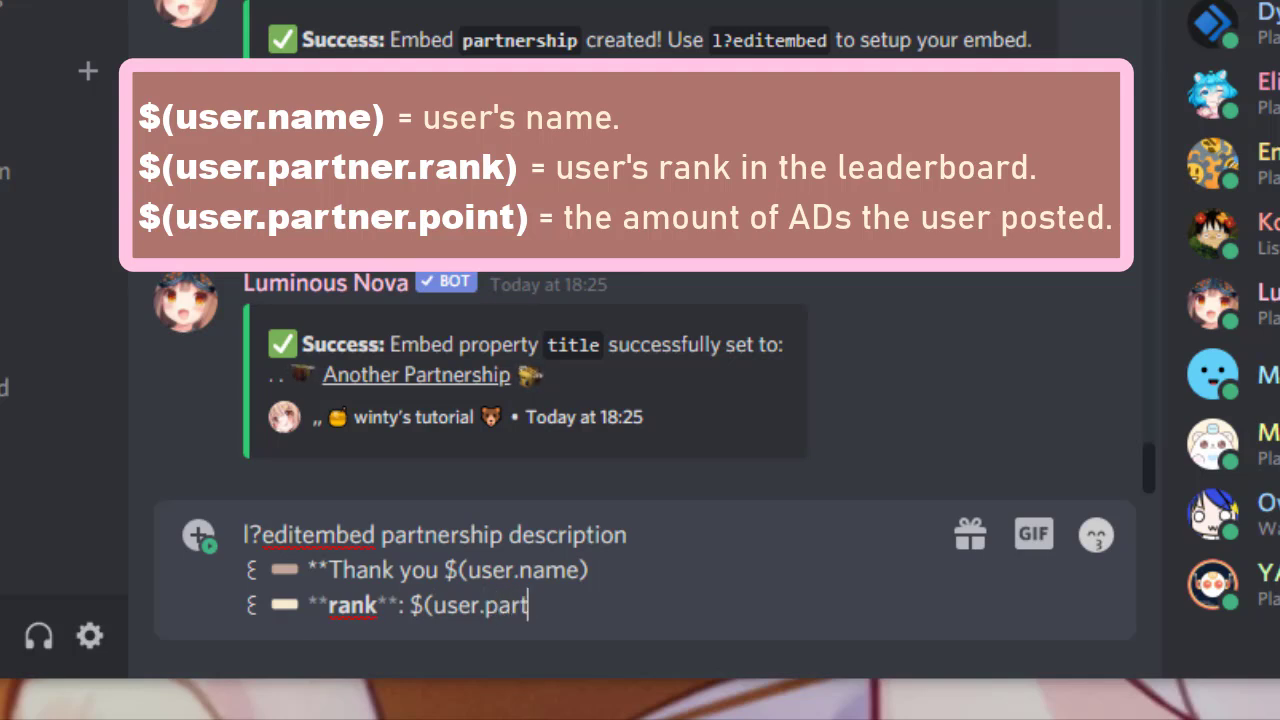
{"action": "type", "text": "ner.rank)"}
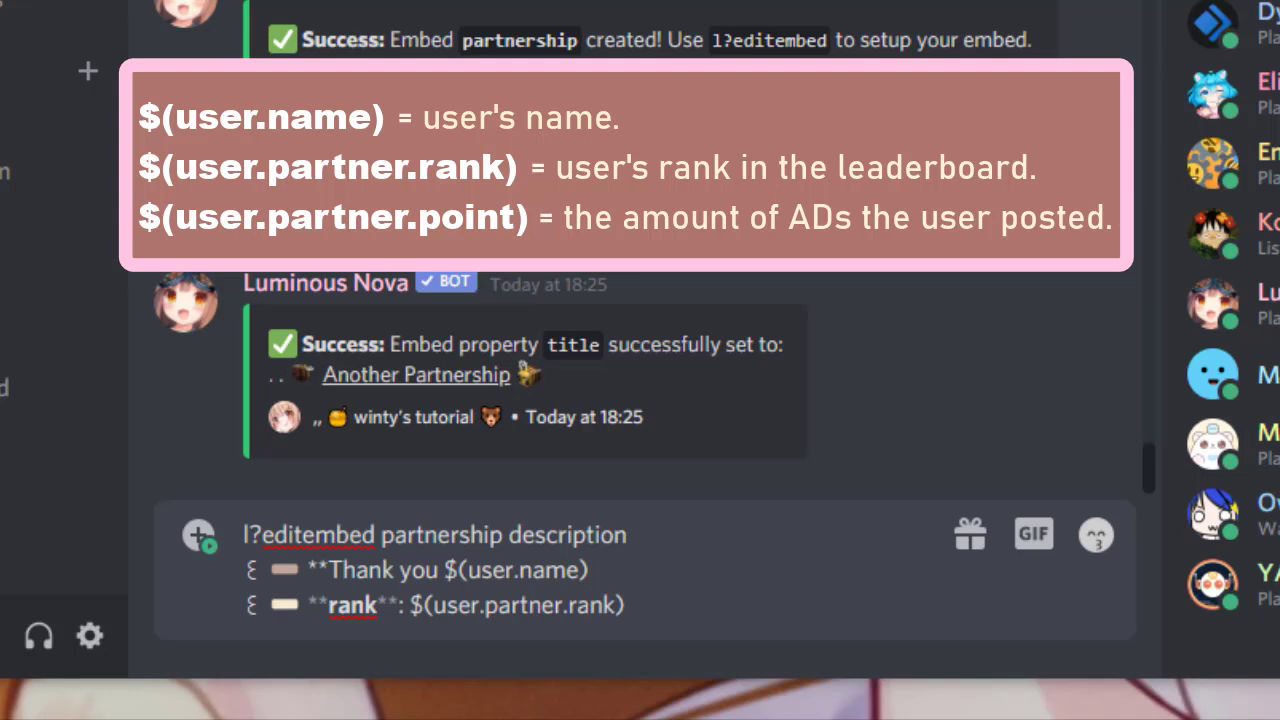
Step: Add a line with the curly symbol, the :dash3: emoji and "**total partnership**: $(user.partner.point)", and send the description command
{"action": "key", "text": "shift+Return"}
{"action": "type", "text": ":dash3:**total partnership**"}
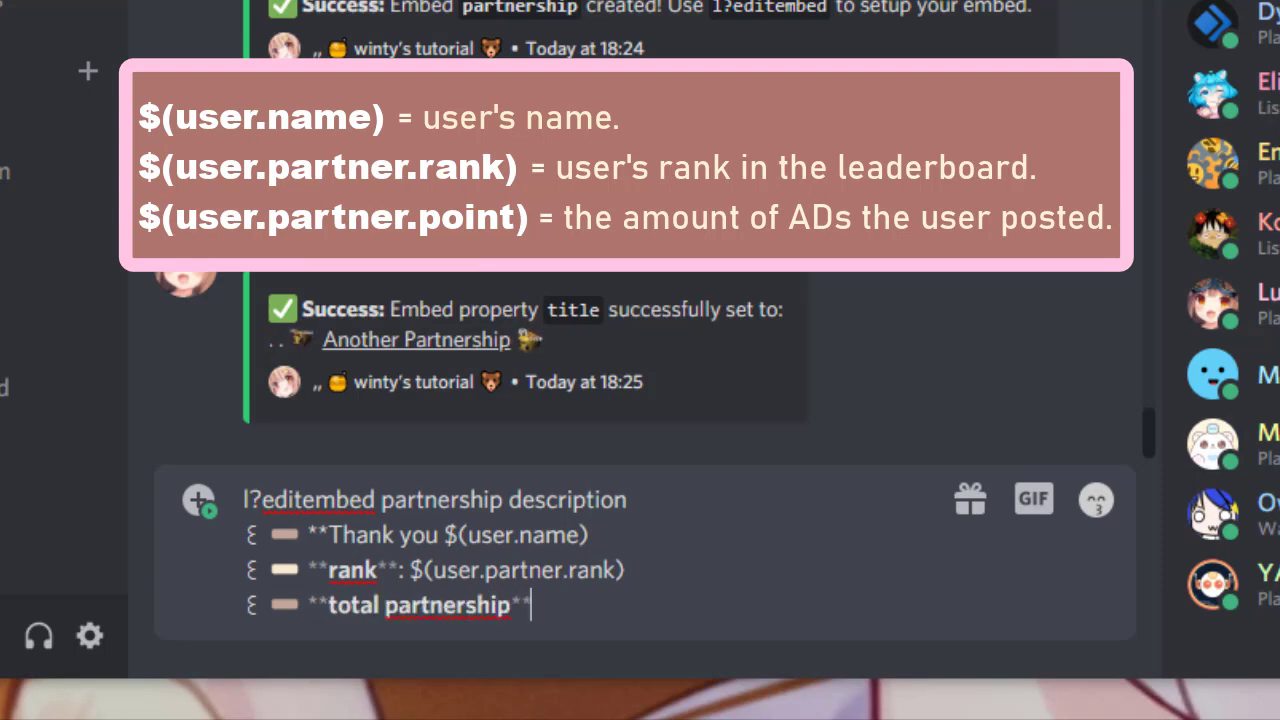
{"action": "type", "text": ": $"}
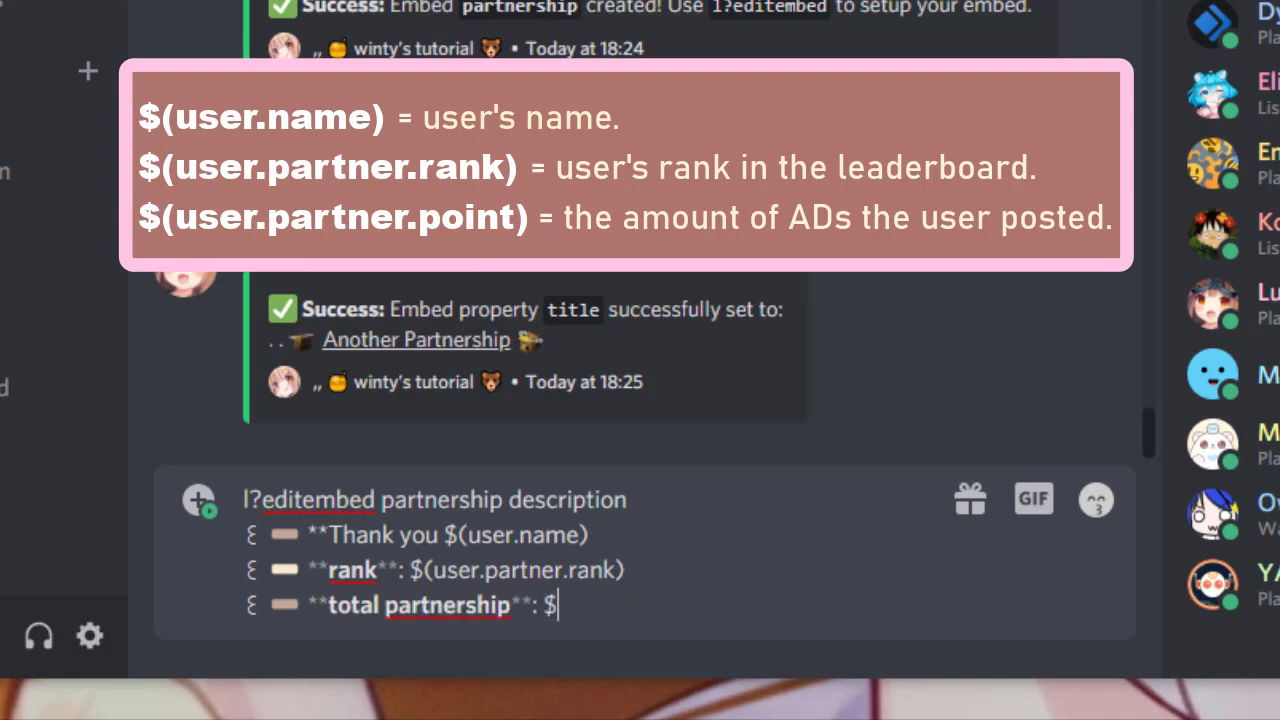
{"action": "type", "text": "(user.pa"}
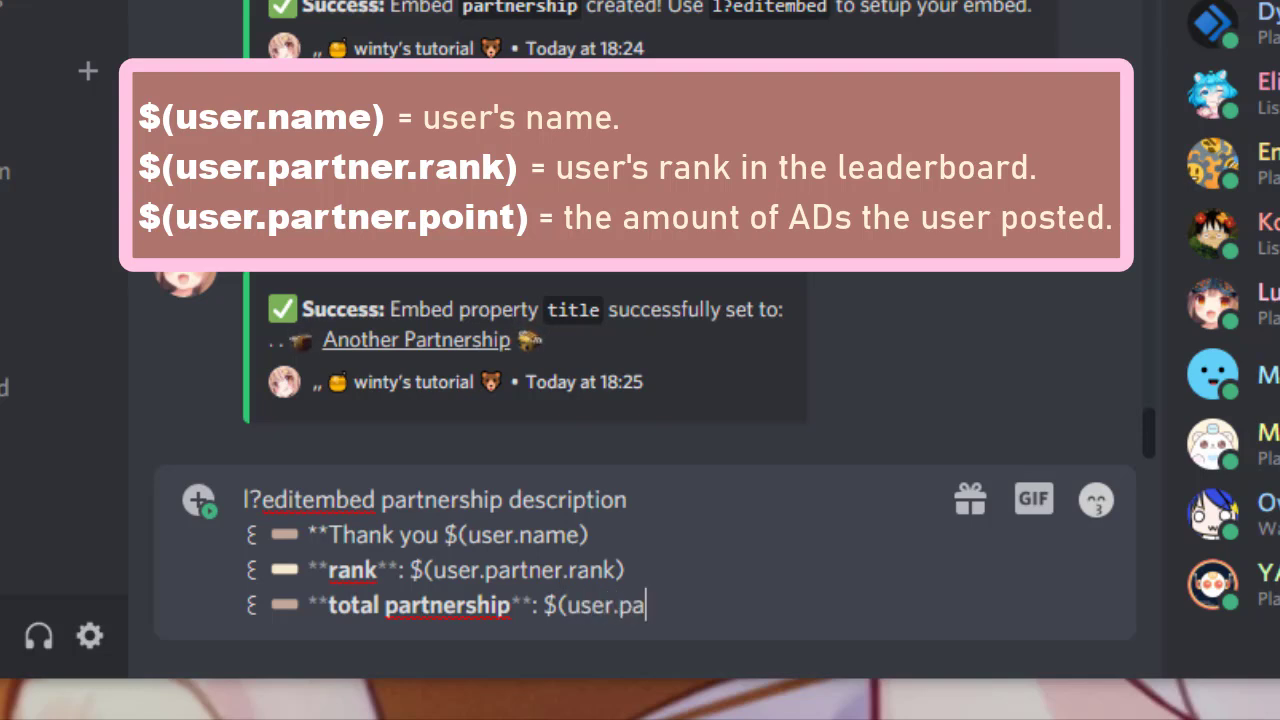
{"action": "type", "text": "rtner.poin"}
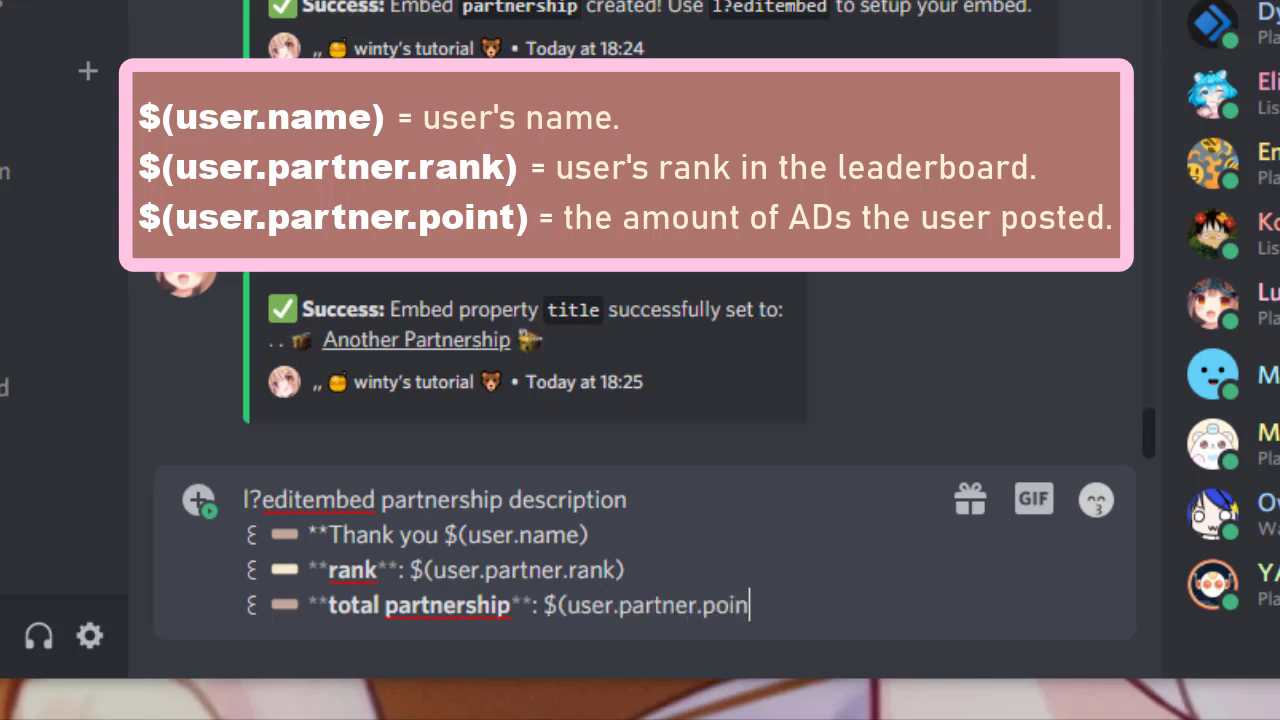
{"action": "type", "text": "t)"}
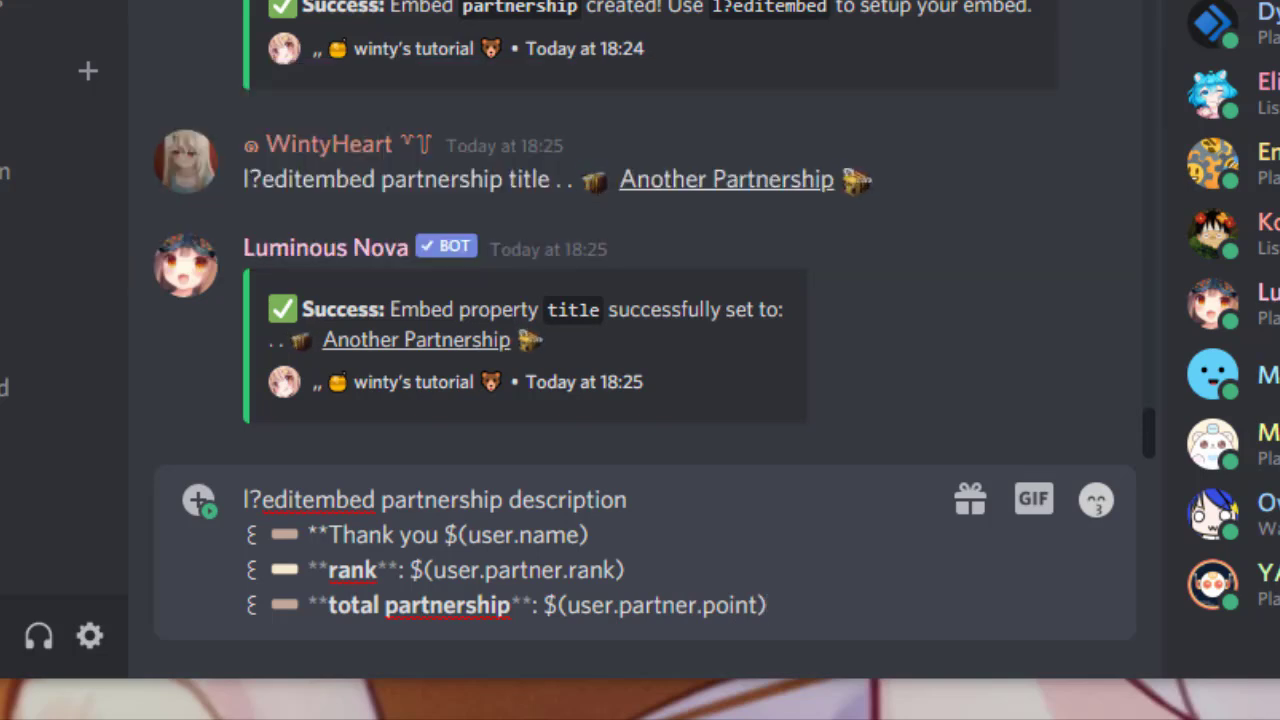
{"action": "key", "text": "Return"}
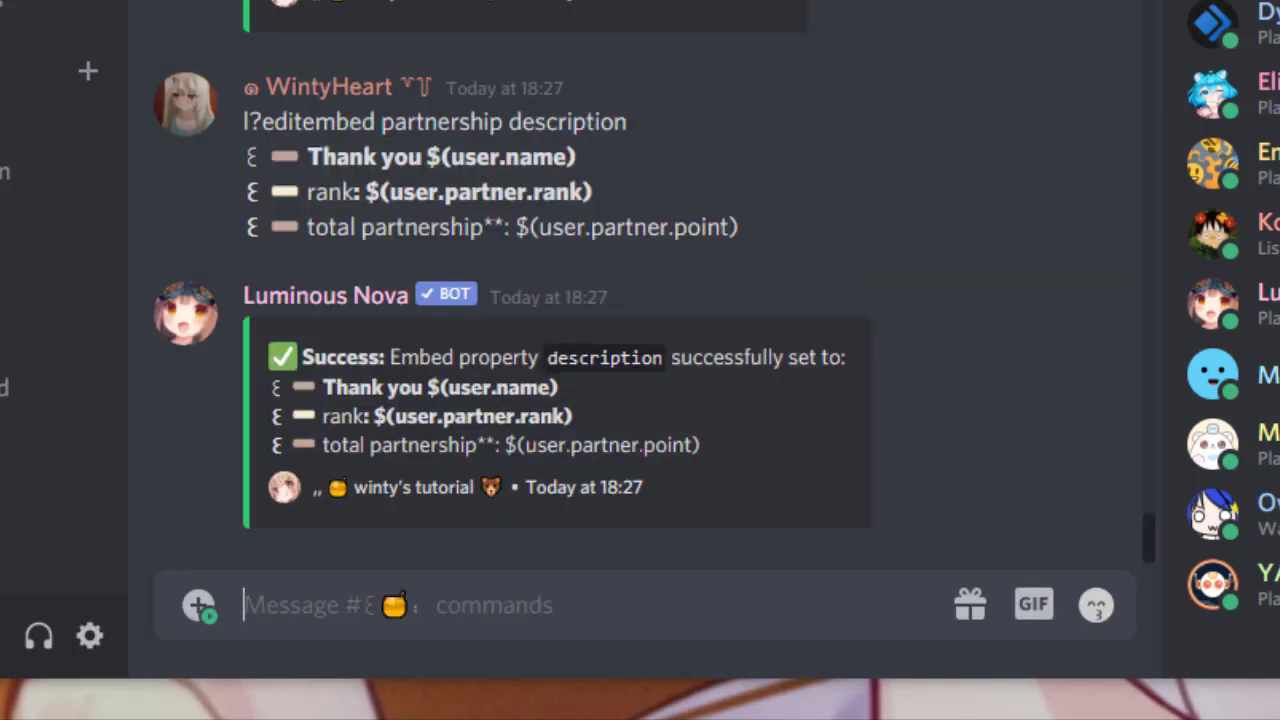
Step: Set the partnership embed's color to ffc0e4 by sending "l?editembed partnership color ffc0e4"
{"action": "type", "text": "l?edit"}
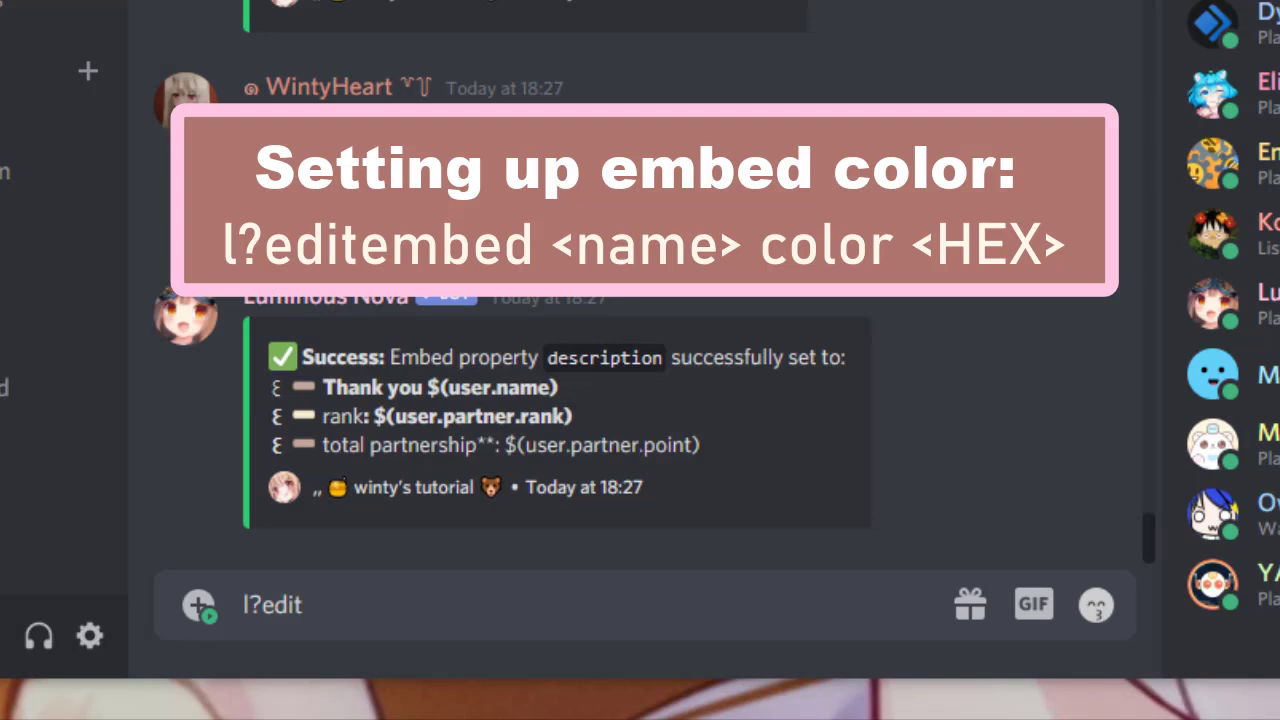
{"action": "type", "text": "embed partnershi"}
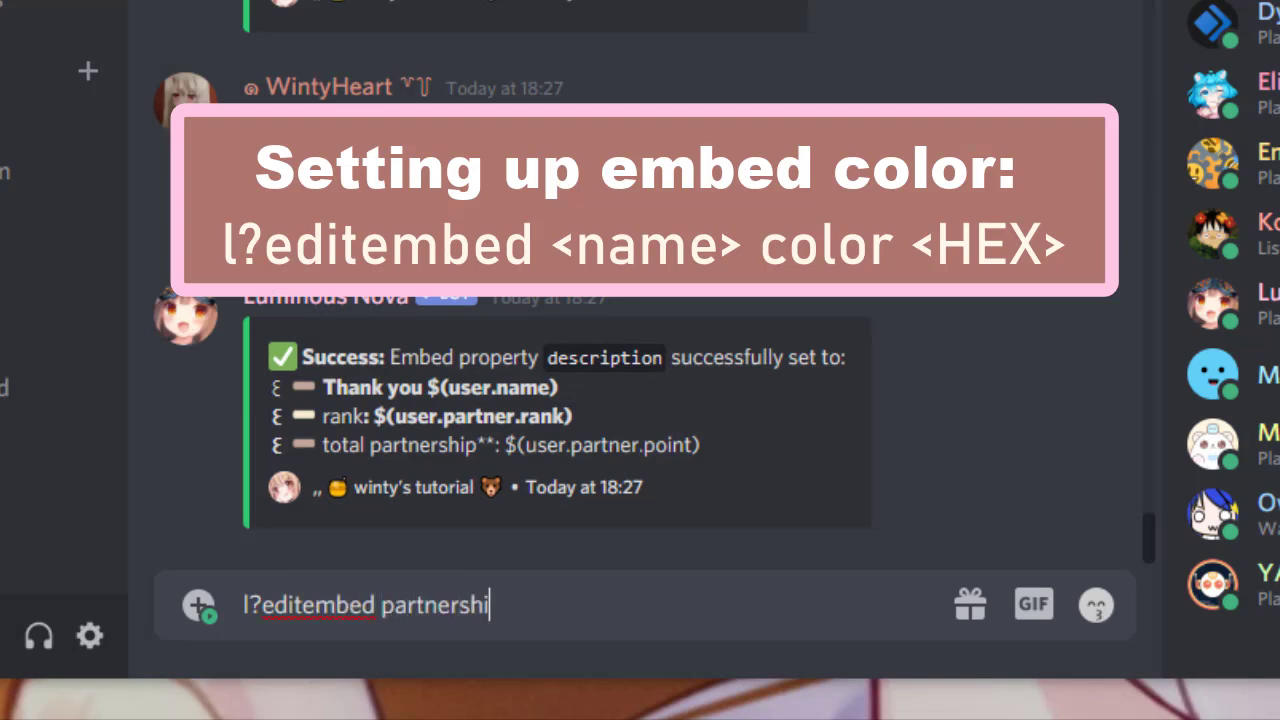
{"action": "type", "text": "p color ff"}
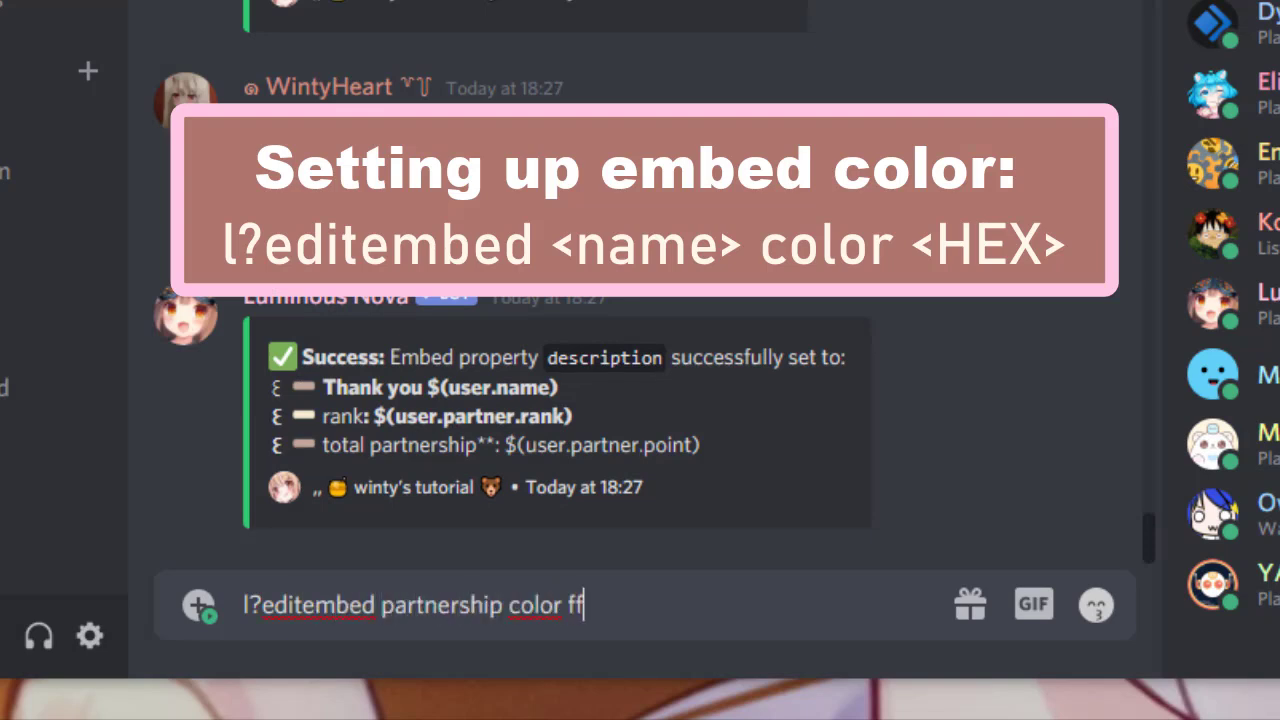
{"action": "type", "text": "c0e4"}
{"action": "key", "text": "Return"}
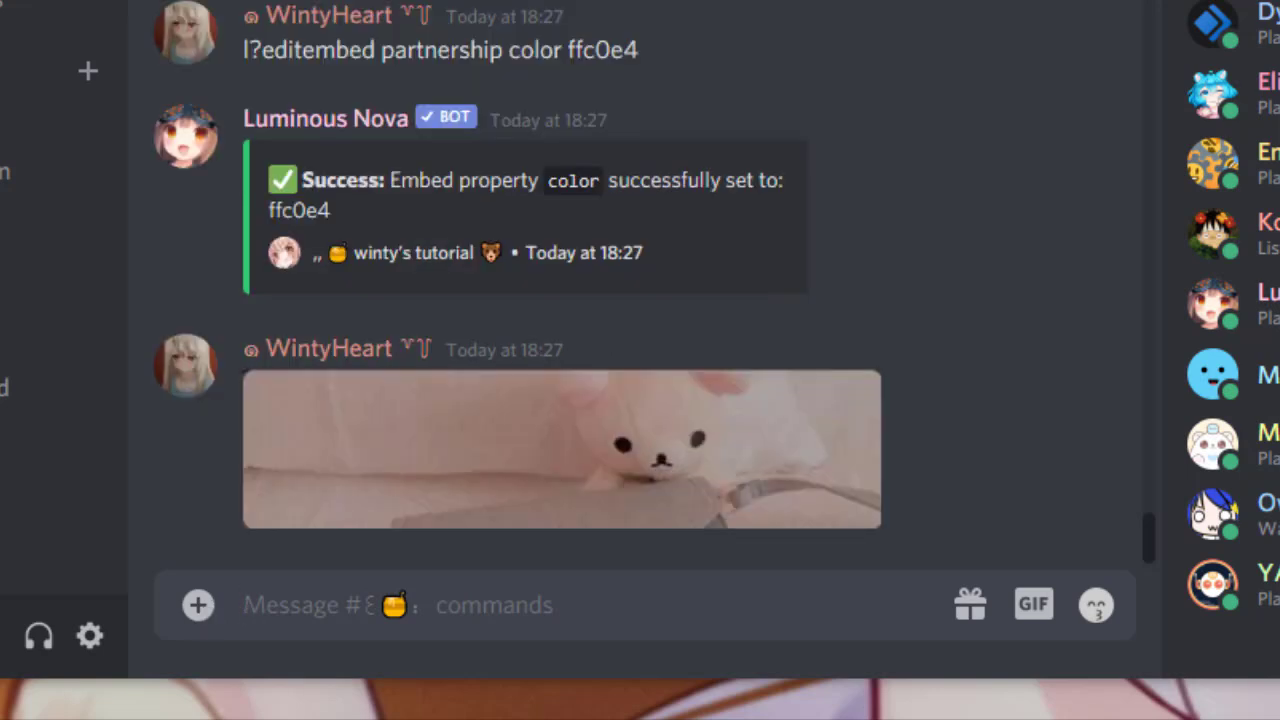
Step: Set the partnership embed's image by sending "l?editembed partnership image" with the copied link of the plush bear picture posted in the channel
{"action": "type", "text": "l?ed"}
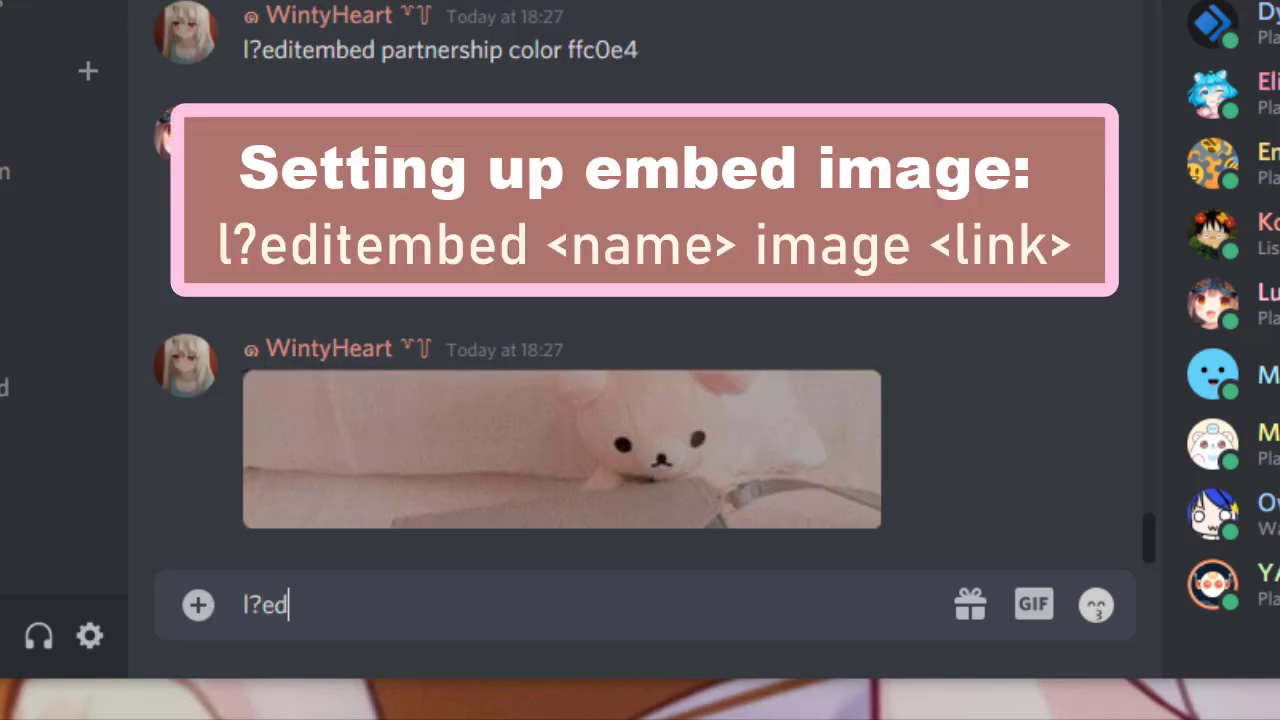
{"action": "type", "text": "itembed pa"}
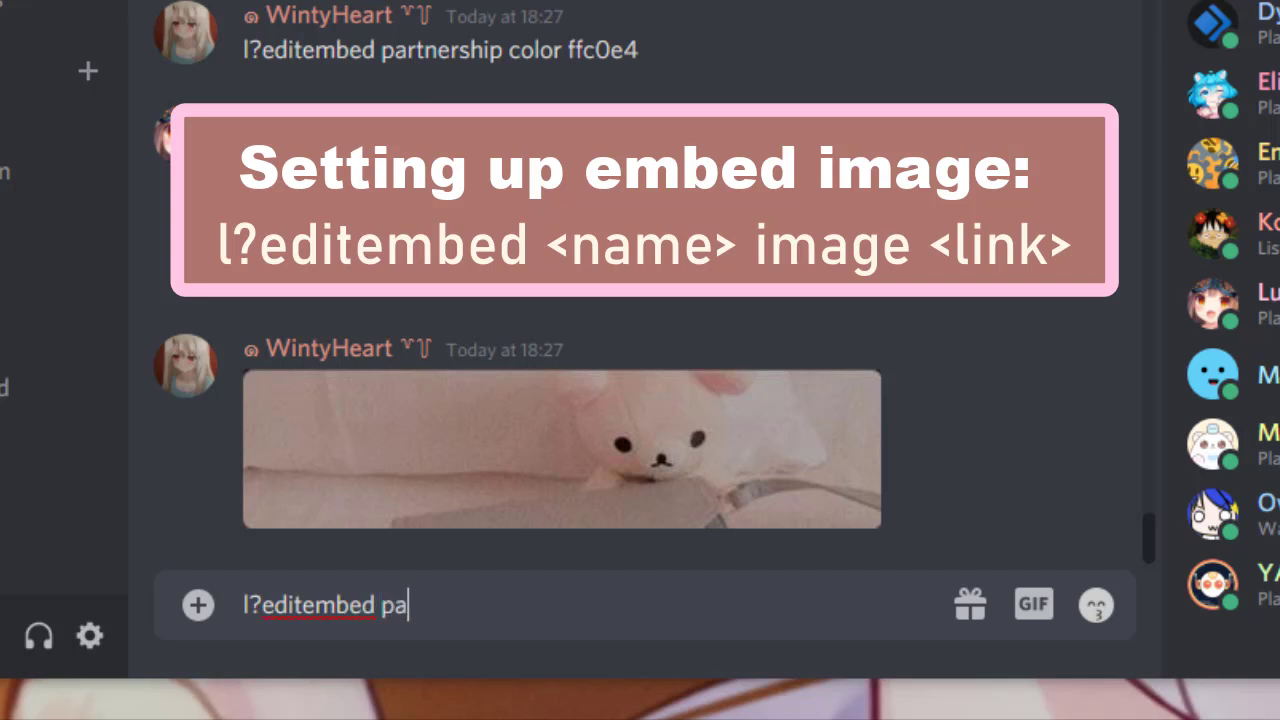
{"action": "type", "text": "rtnership i"}
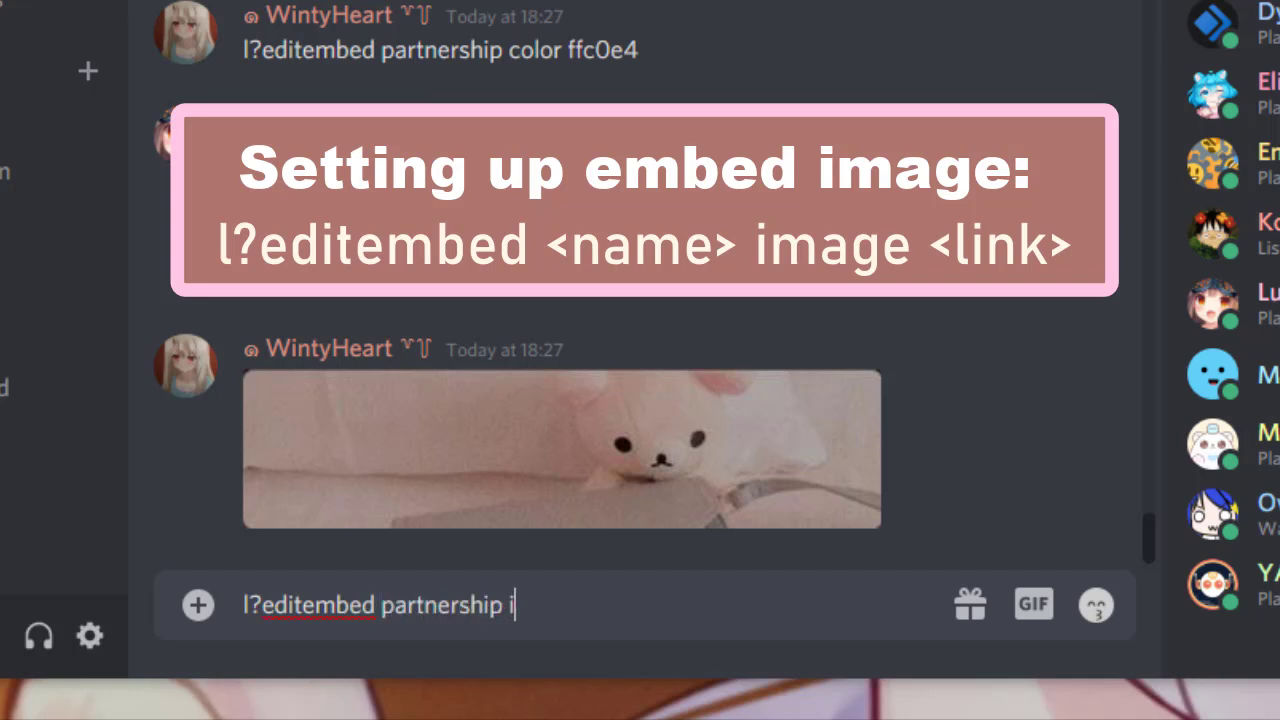
{"action": "type", "text": "mage"}
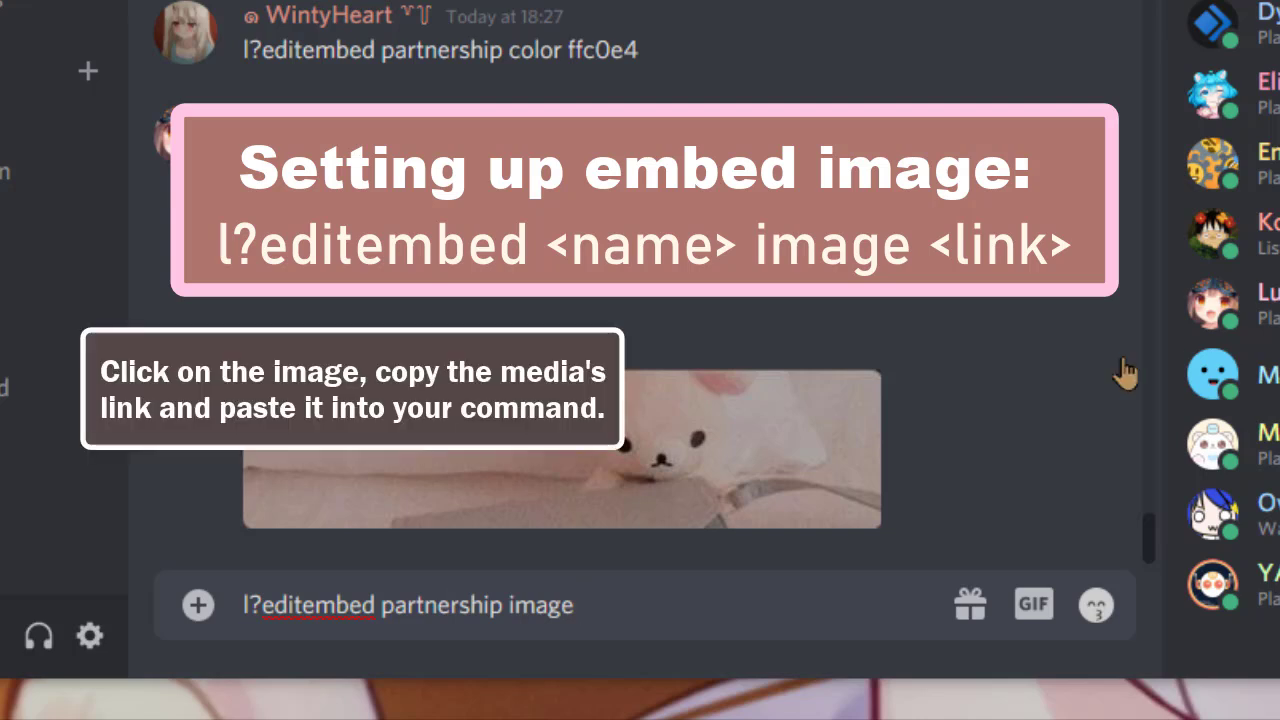
{"action": "right_click", "coordinate": [766, 447]}
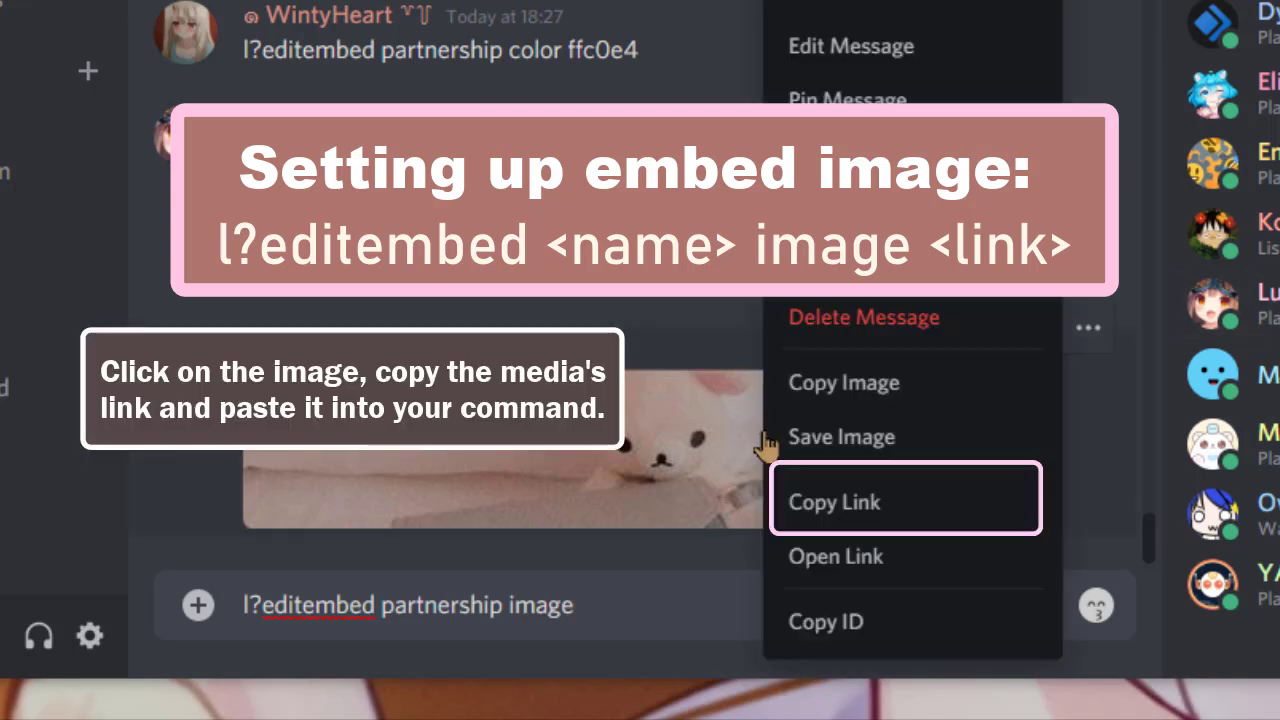
{"action": "left_click", "coordinate": [906, 522]}
{"action": "left_click", "coordinate": [780, 600]}
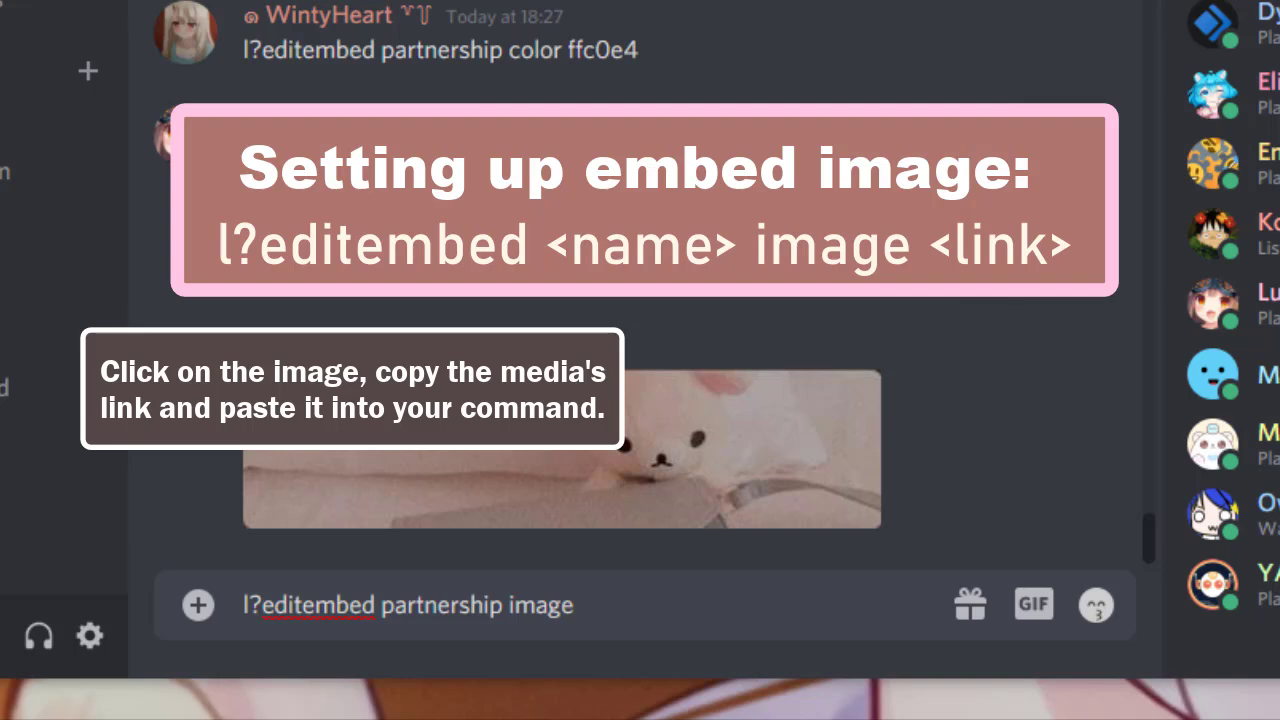
{"action": "key", "text": "ctrl+v"}
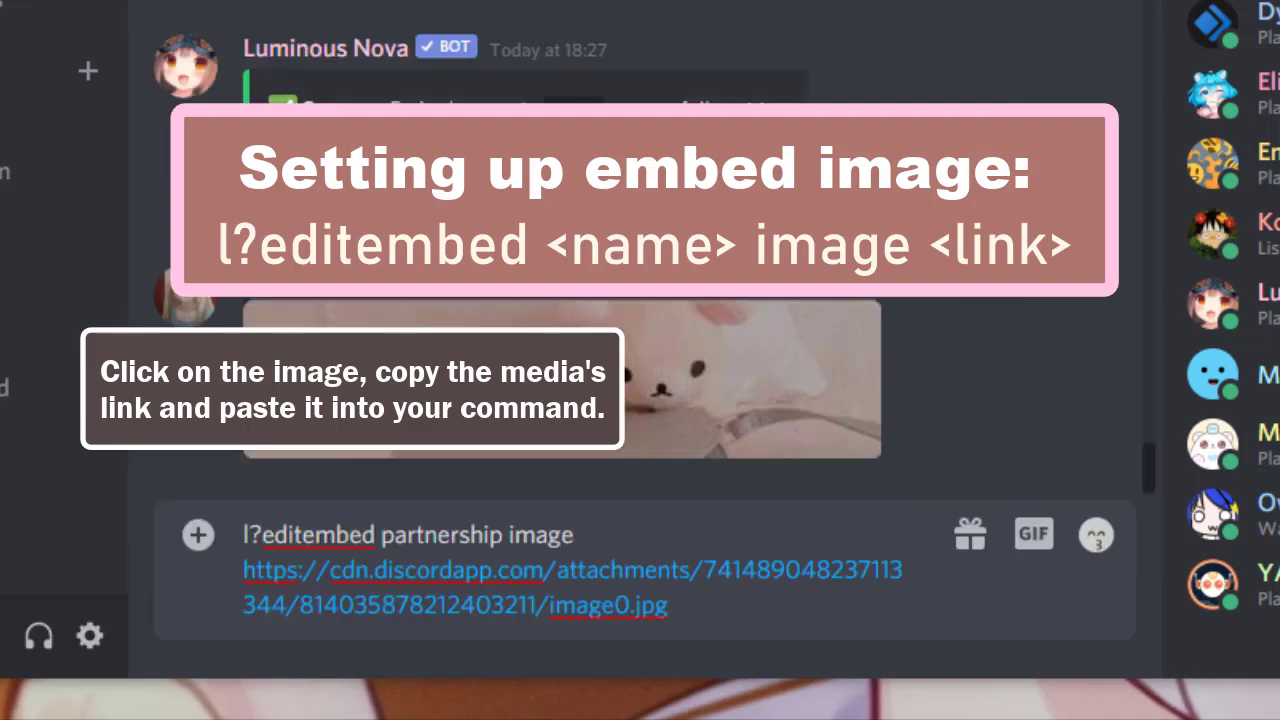
{"action": "key", "text": "Return"}
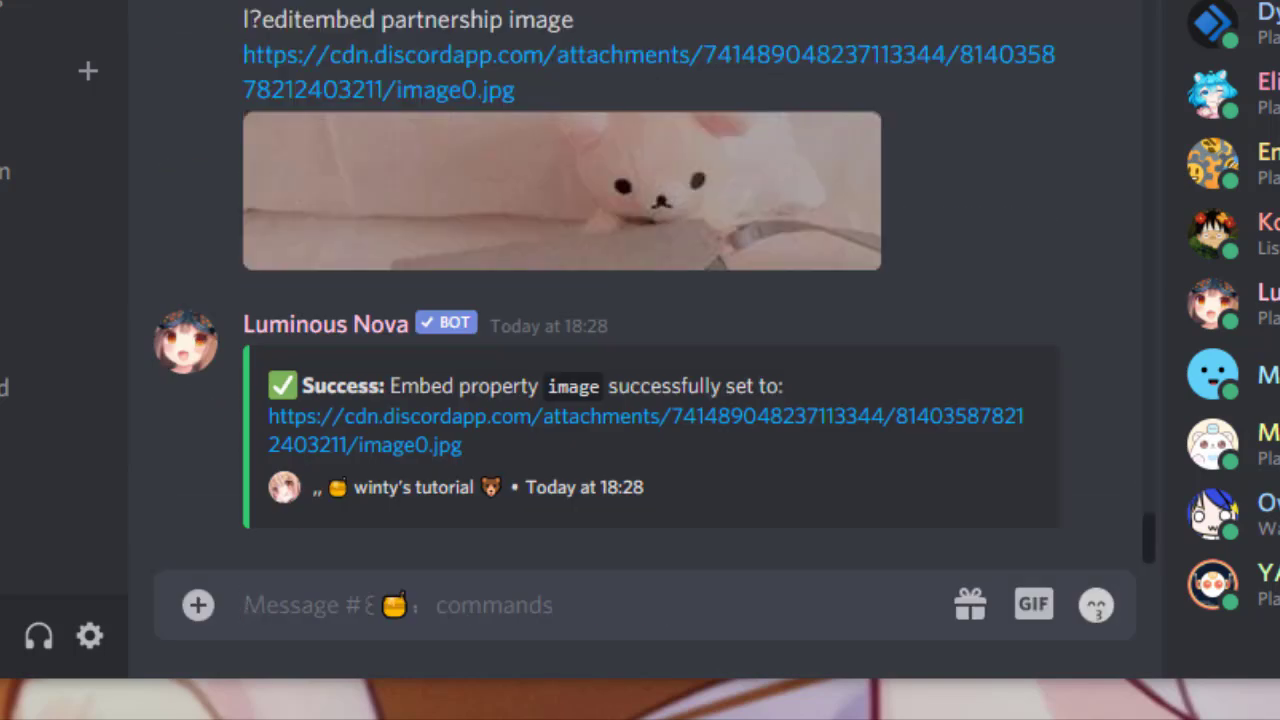
Step: Set the partnership embed's footer by sending "l?editembed partnership footer partnership with $(invite.guild.name)"
{"action": "type", "text": "l?ed"}
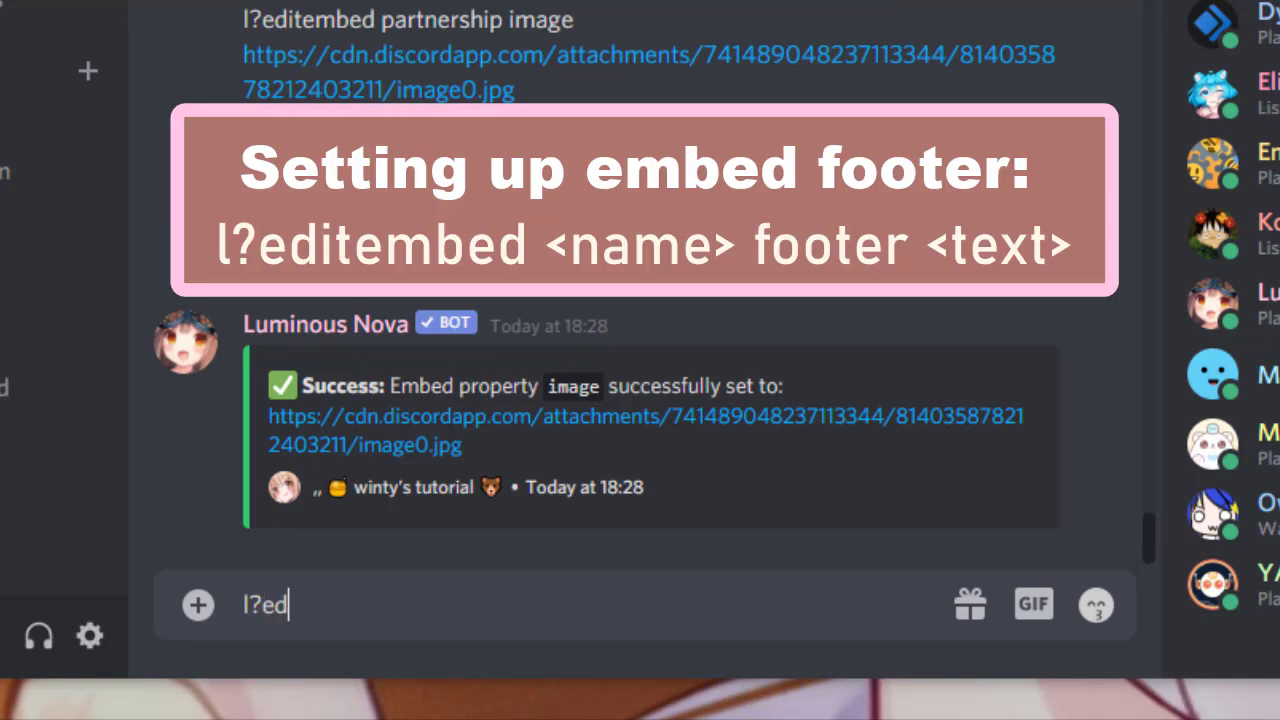
{"action": "type", "text": "itembed"}
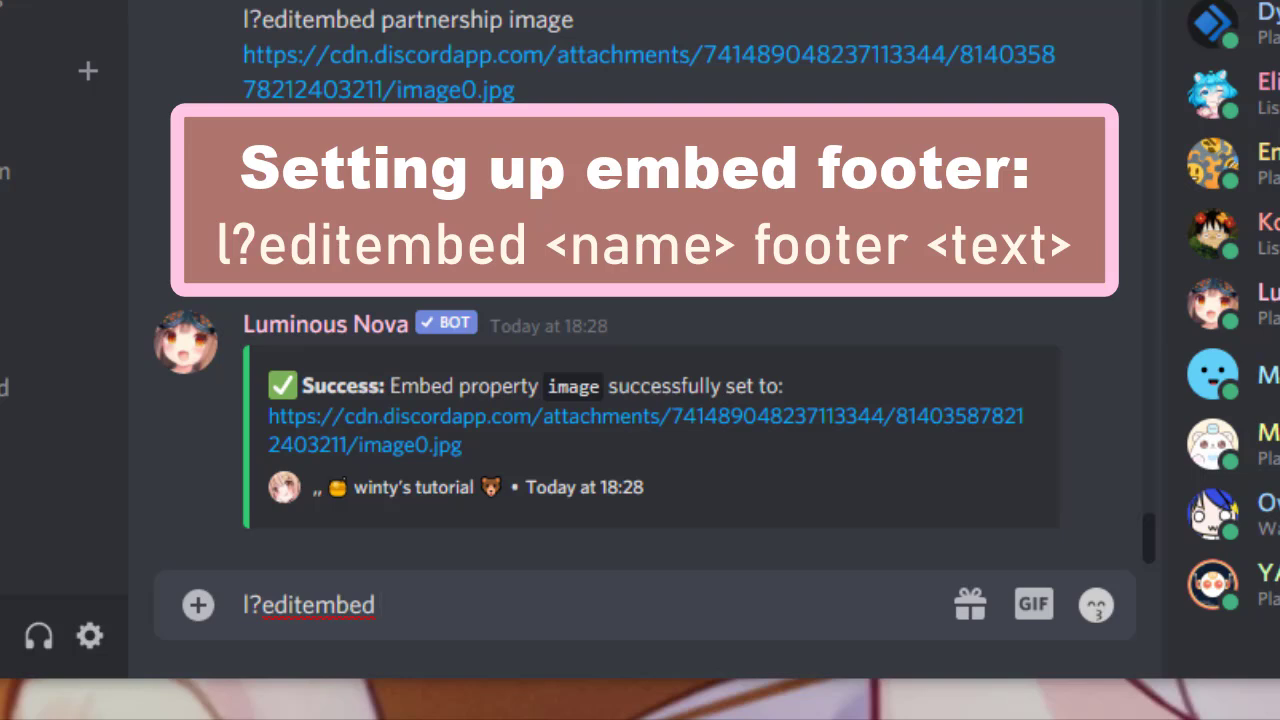
{"action": "type", "text": " f"}
{"action": "key", "text": "BackSpace"}
{"action": "type", "text": "partnership f"}
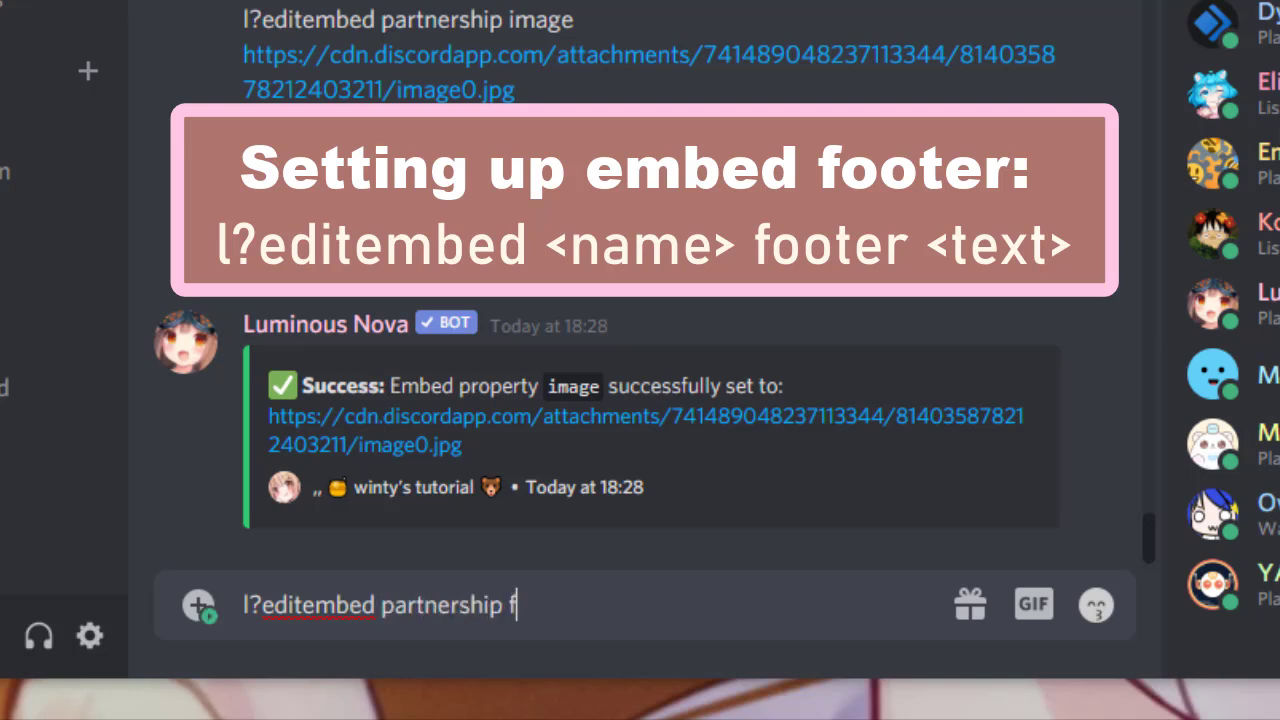
{"action": "type", "text": "ooter par"}
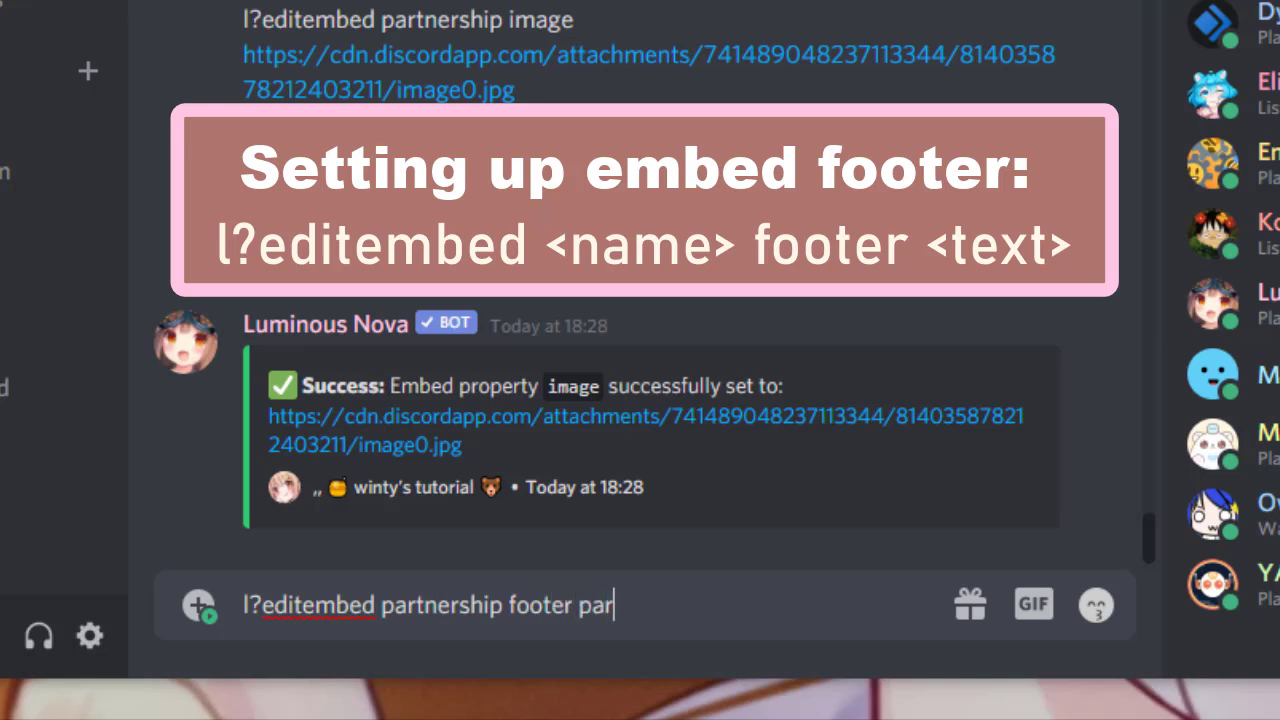
{"action": "type", "text": "tnership"}
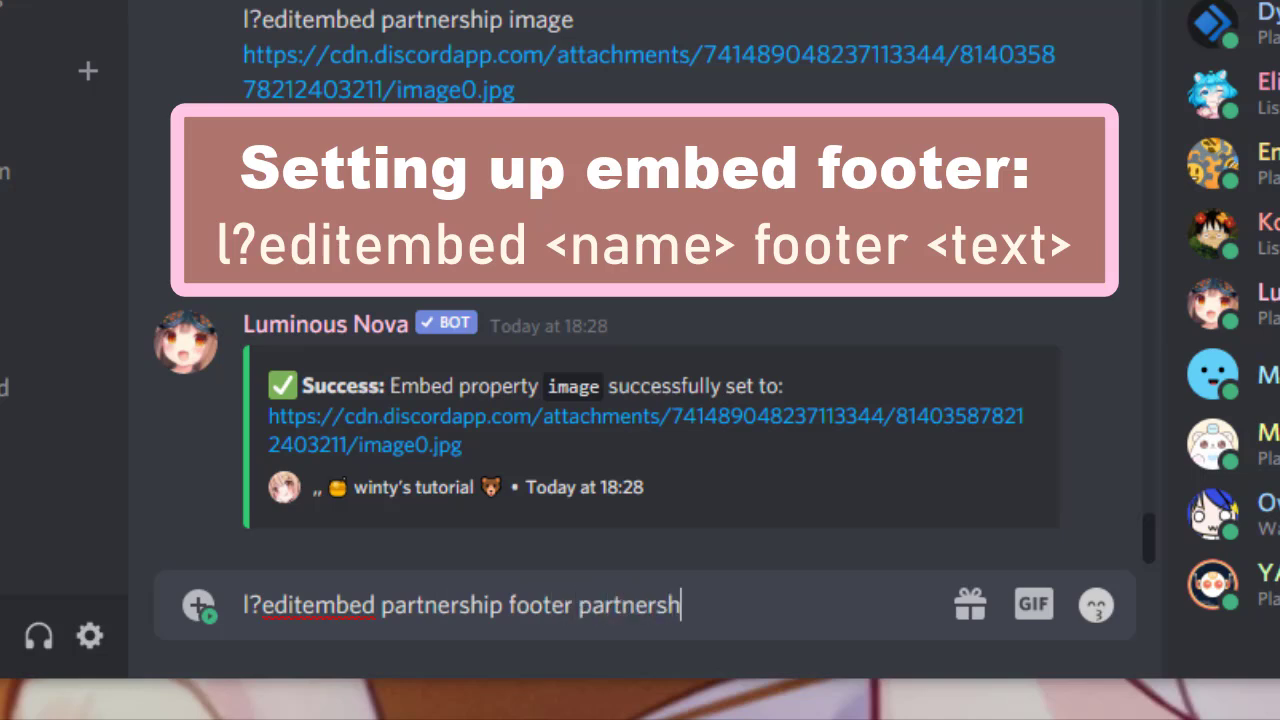
{"action": "type", "text": " with "}
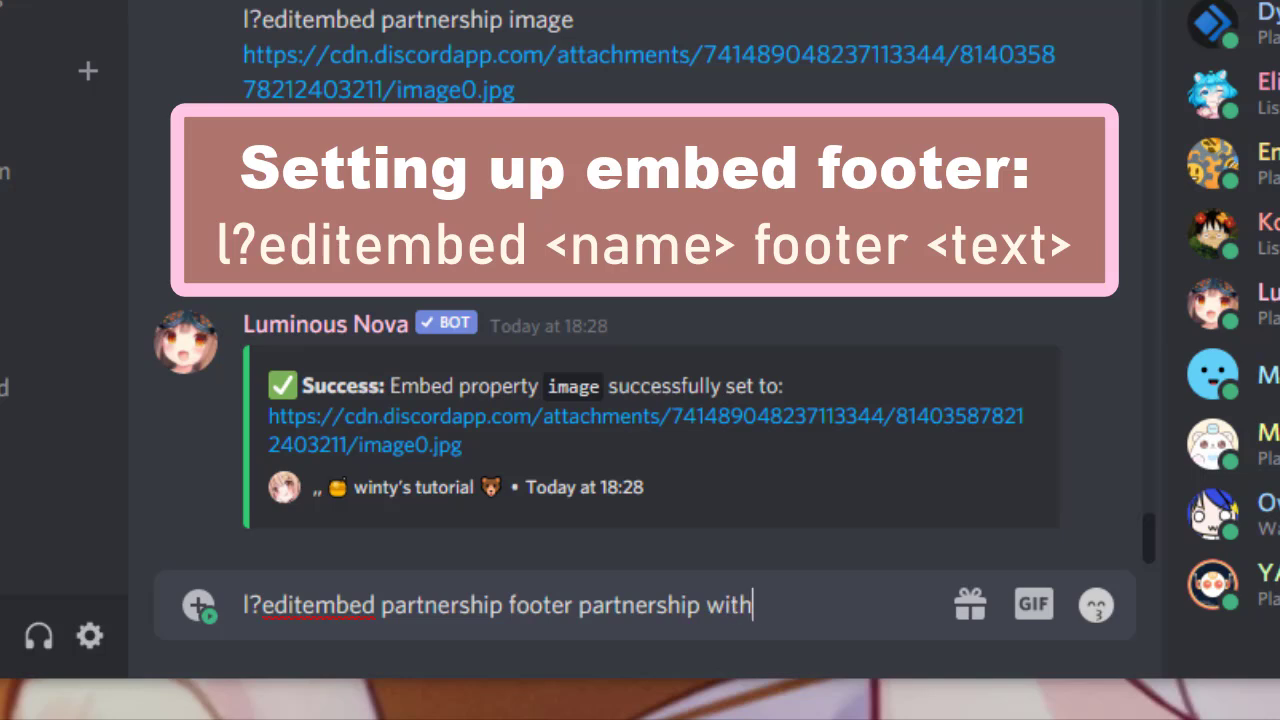
{"action": "type", "text": "$"}
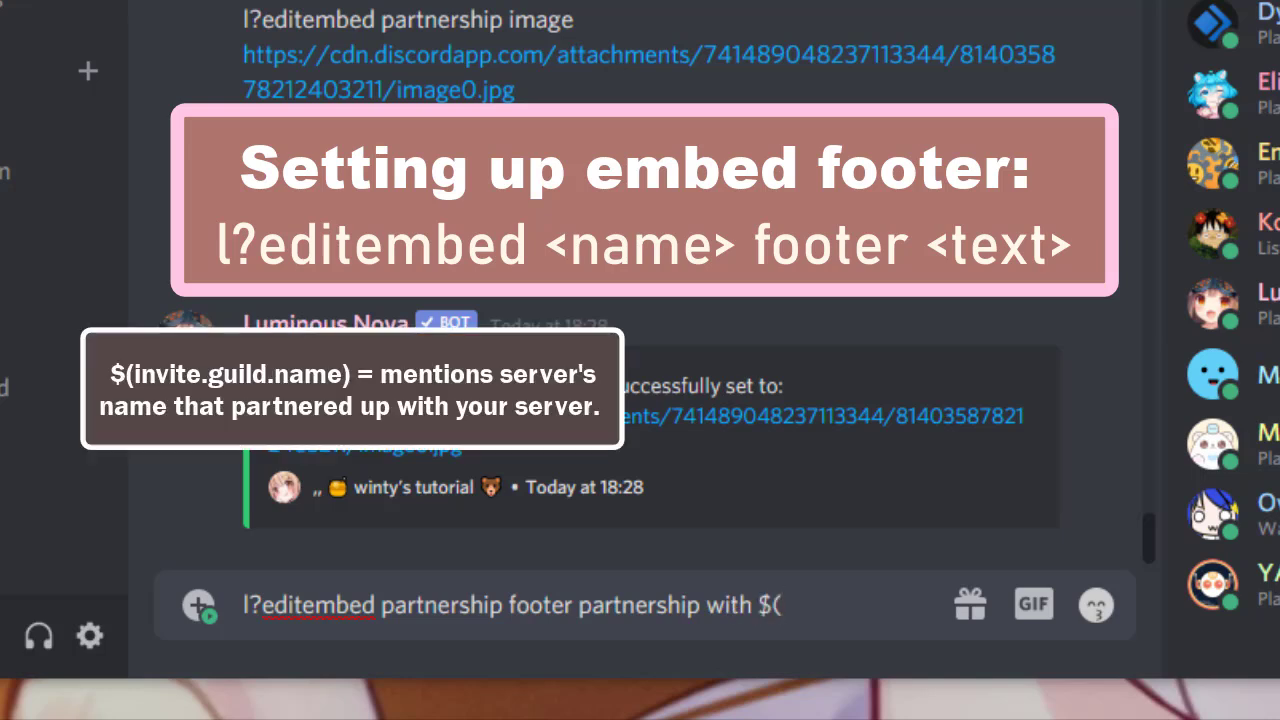
{"action": "type", "text": "(invite.g"}
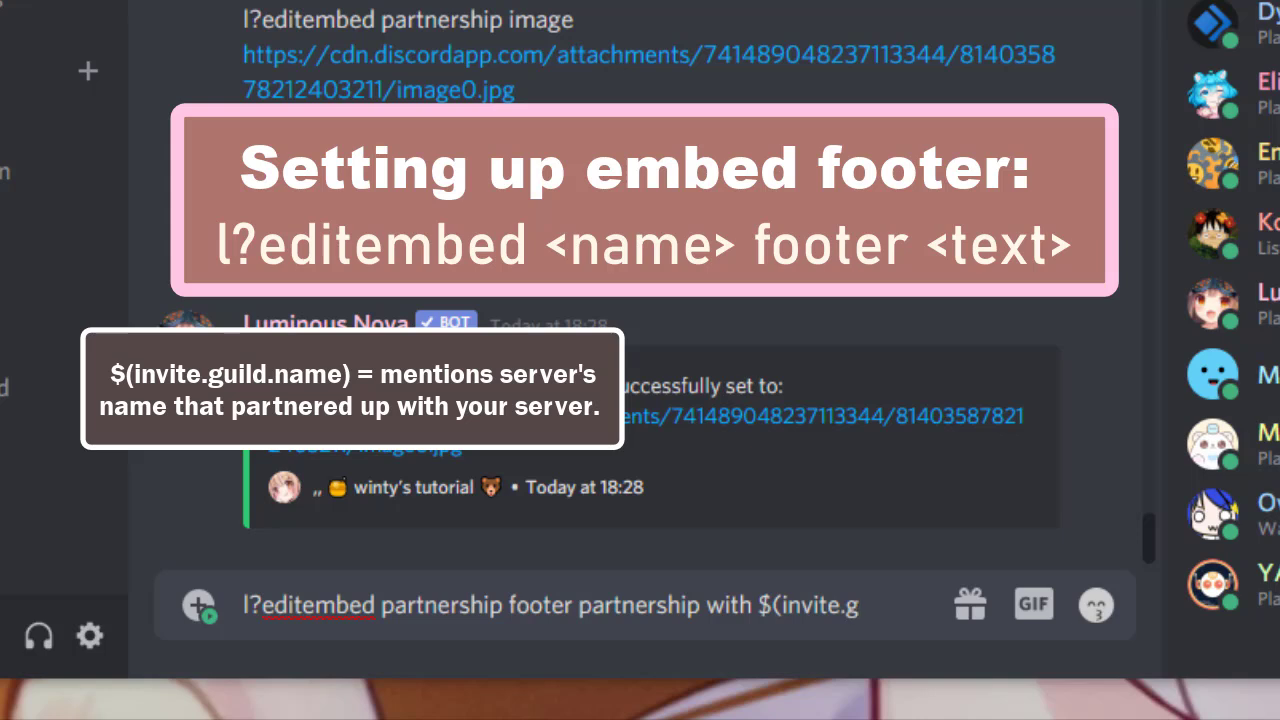
{"action": "type", "text": "uild.name)"}
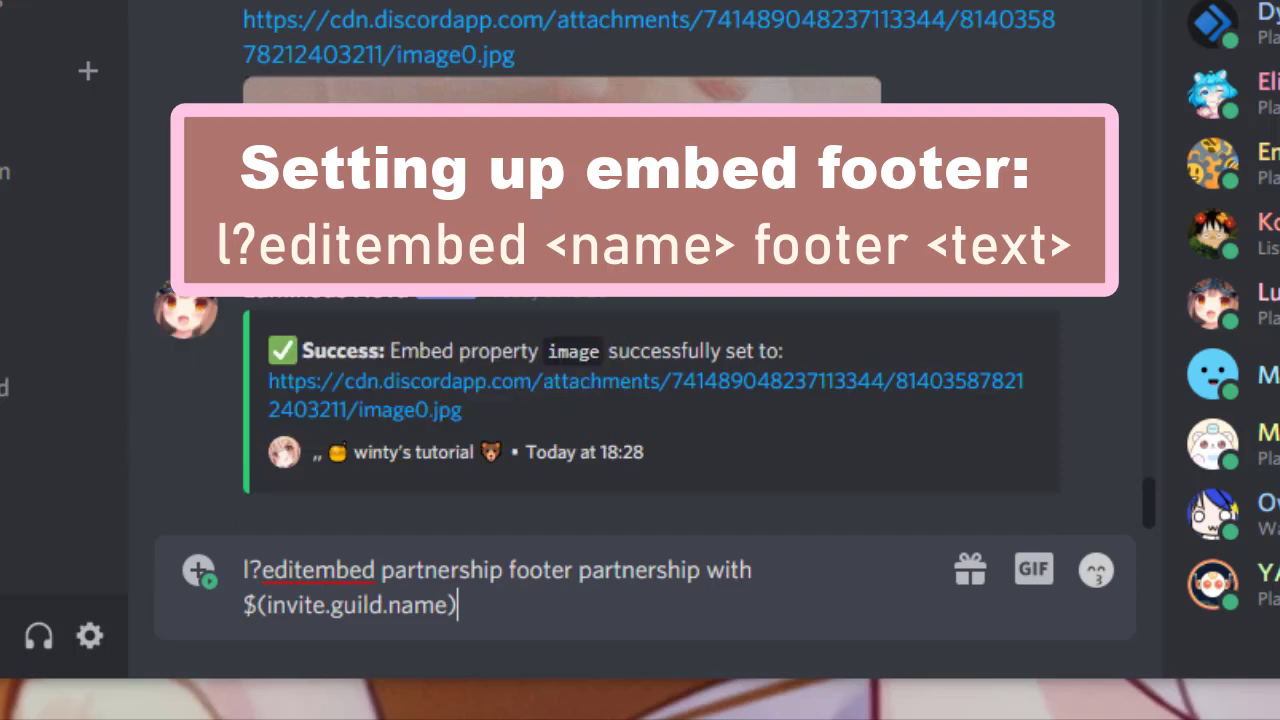
{"action": "key", "text": "Return"}
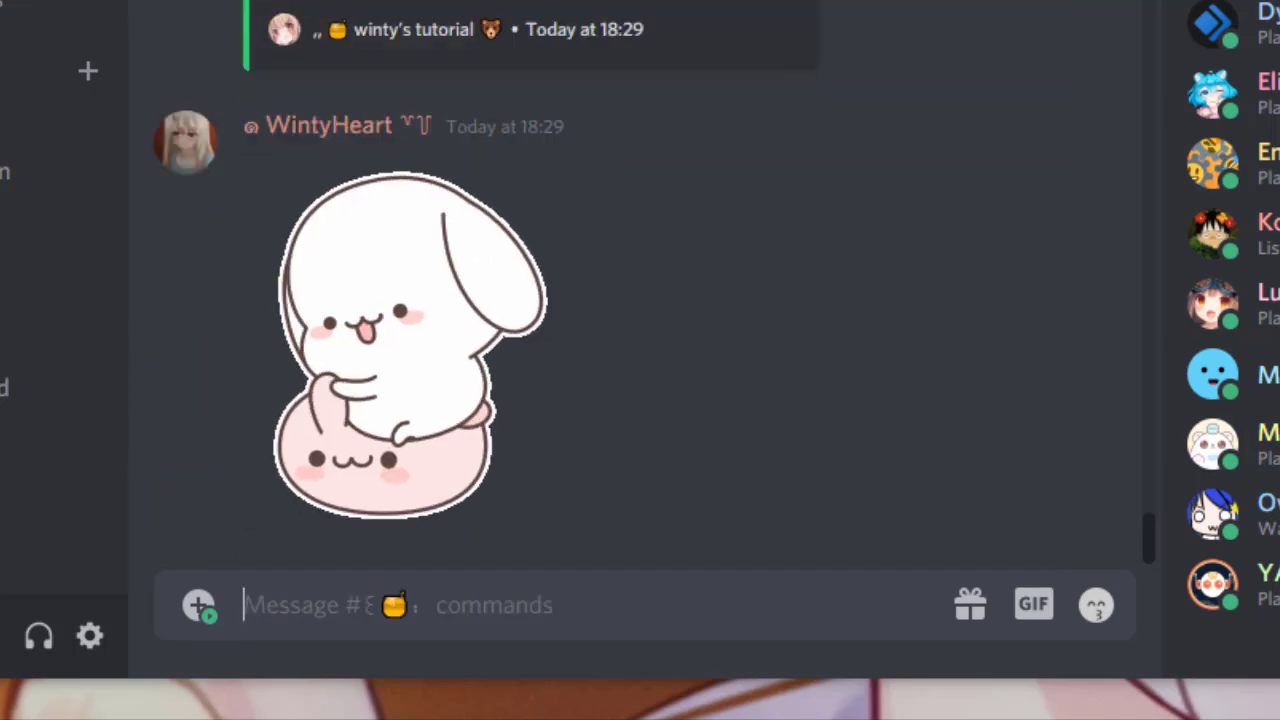
Step: Set the partnership embed's footer icon by sending "l?editembed partnership footericon" with the copied link of the bunny GIF posted in the channel
{"action": "type", "text": "l"}
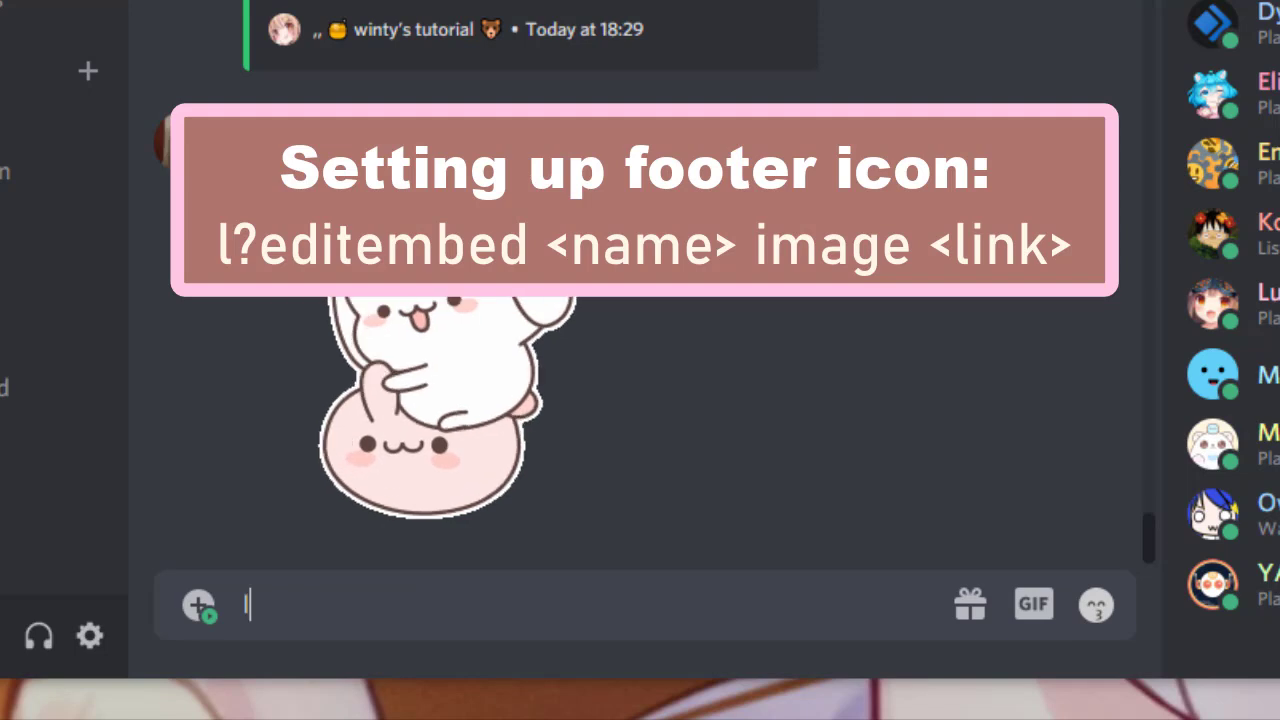
{"action": "type", "text": "?editem"}
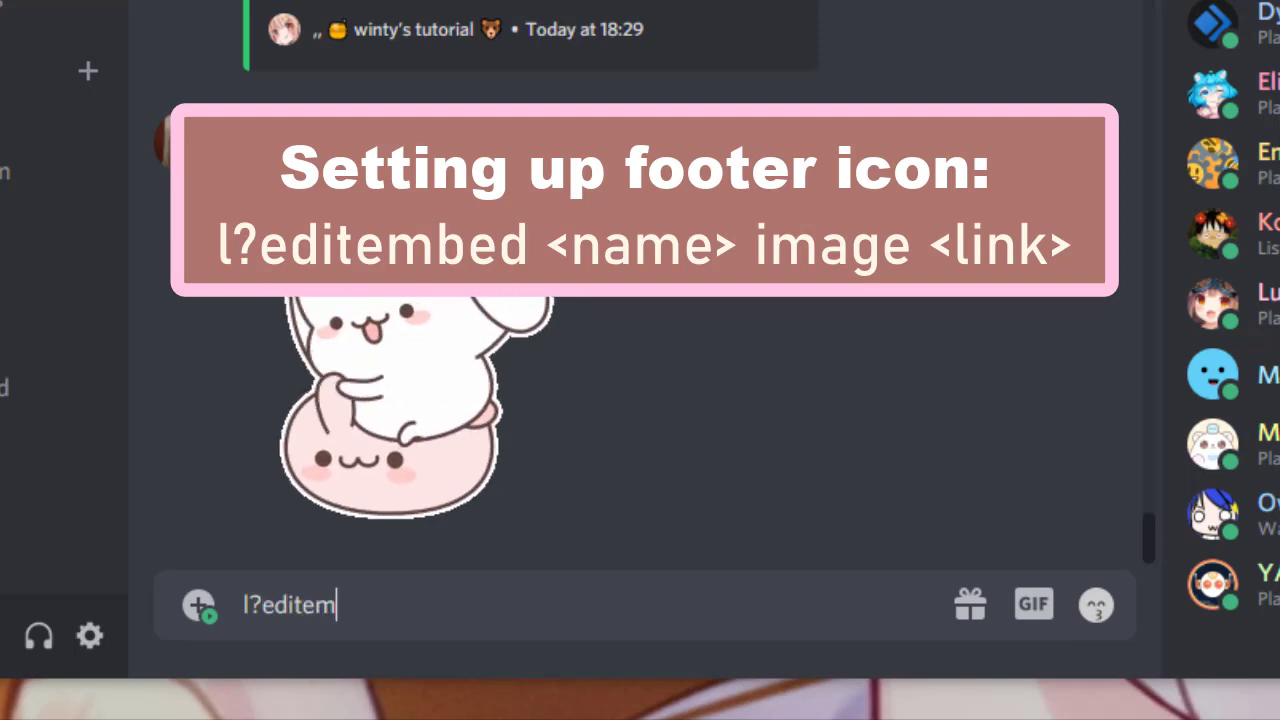
{"action": "type", "text": "bed par"}
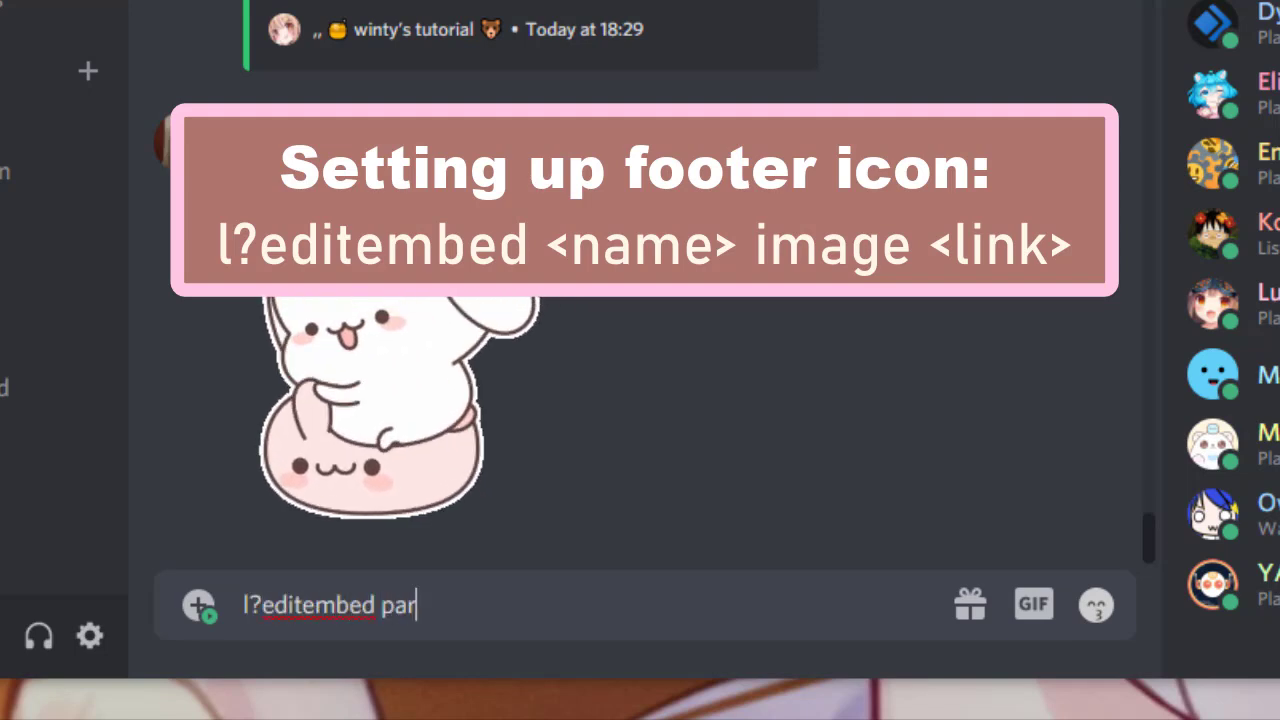
{"action": "type", "text": "tnership"}
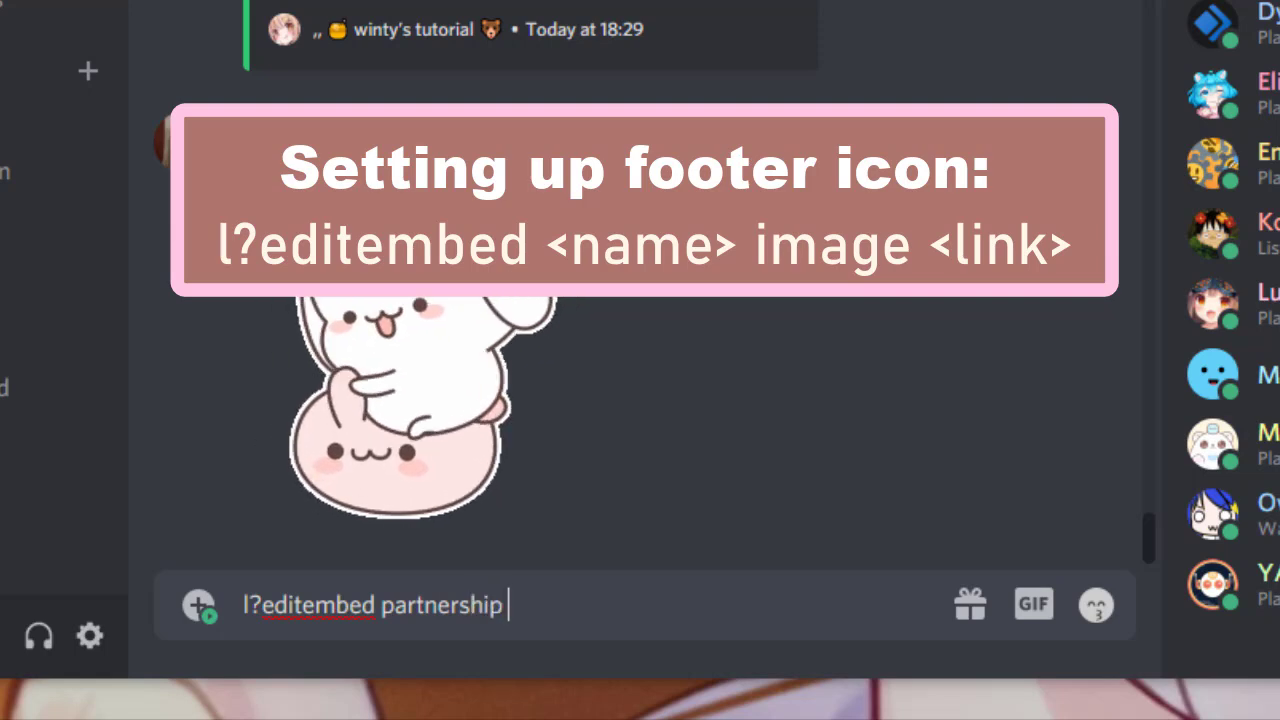
{"action": "type", "text": " footericon"}
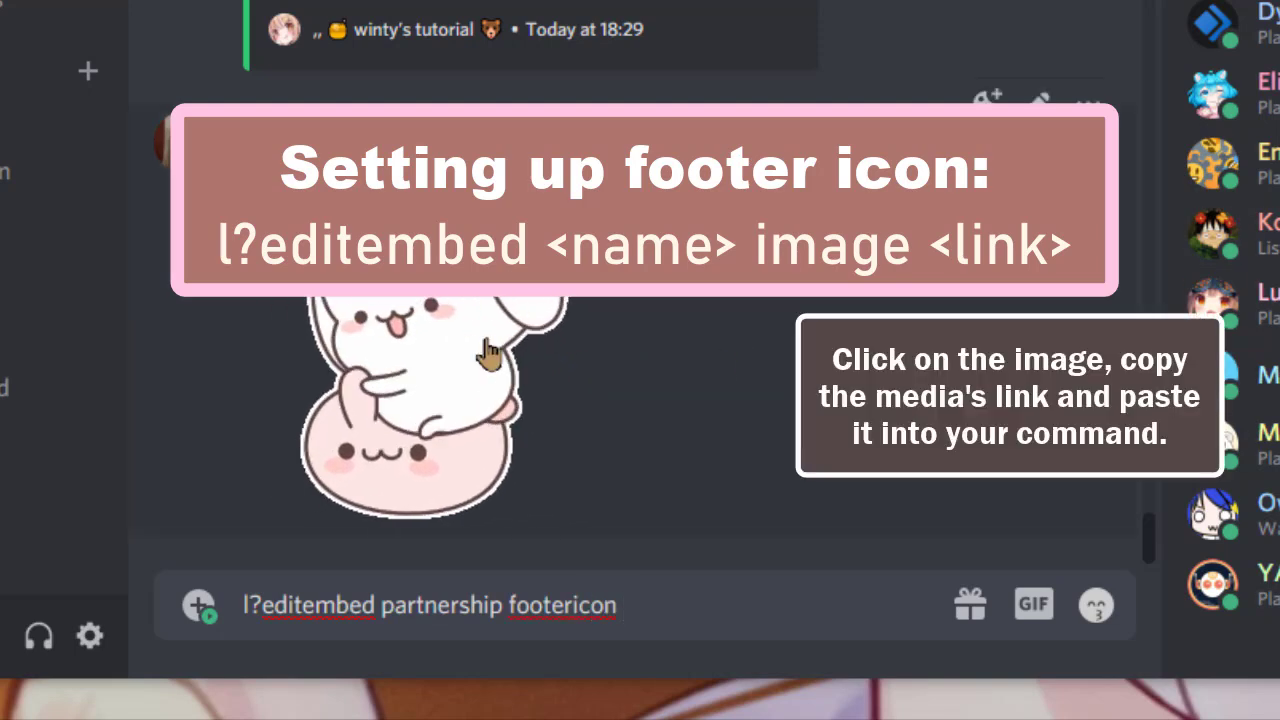
{"action": "right_click", "coordinate": [488, 352]}
{"action": "left_click", "coordinate": [594, 505]}
{"action": "left_click", "coordinate": [692, 600]}
{"action": "key", "text": "ctrl+v"}
{"action": "key", "text": "Return"}
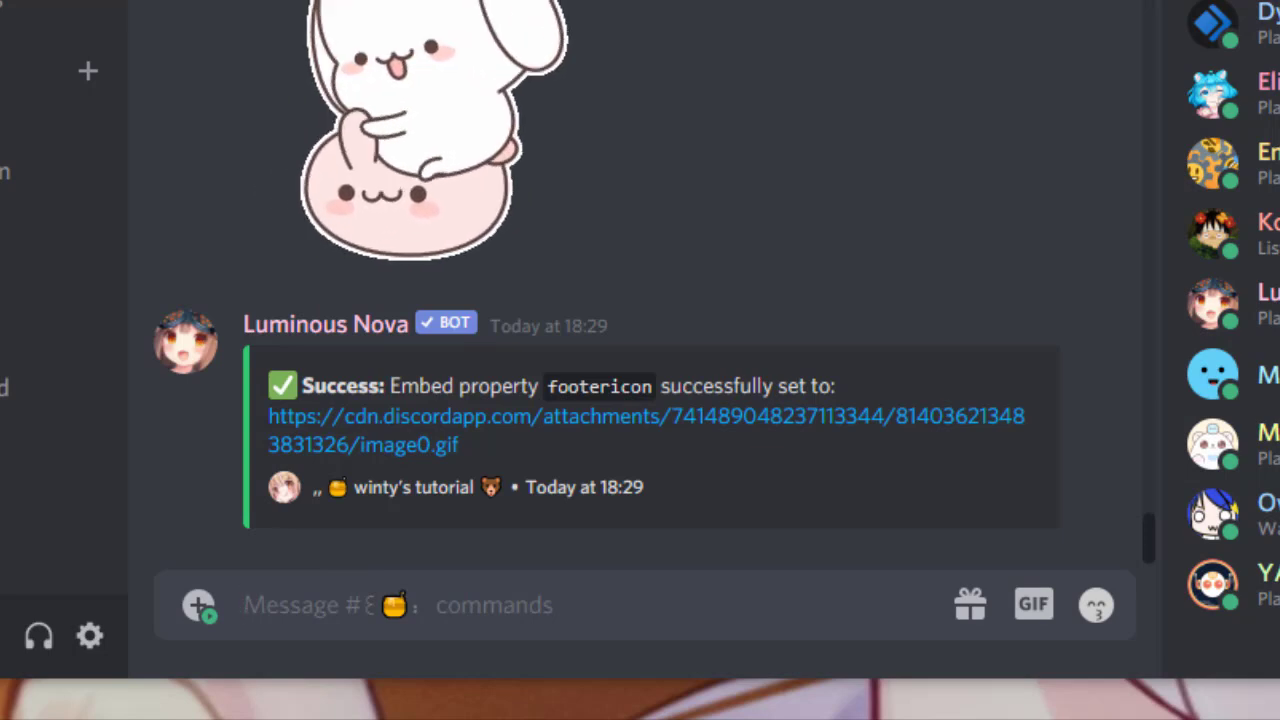
Step: Enable the partnership embed's timestamp by sending "l?editembed partnership timestamp yes"
{"action": "type", "text": "l?editembed partnership"}
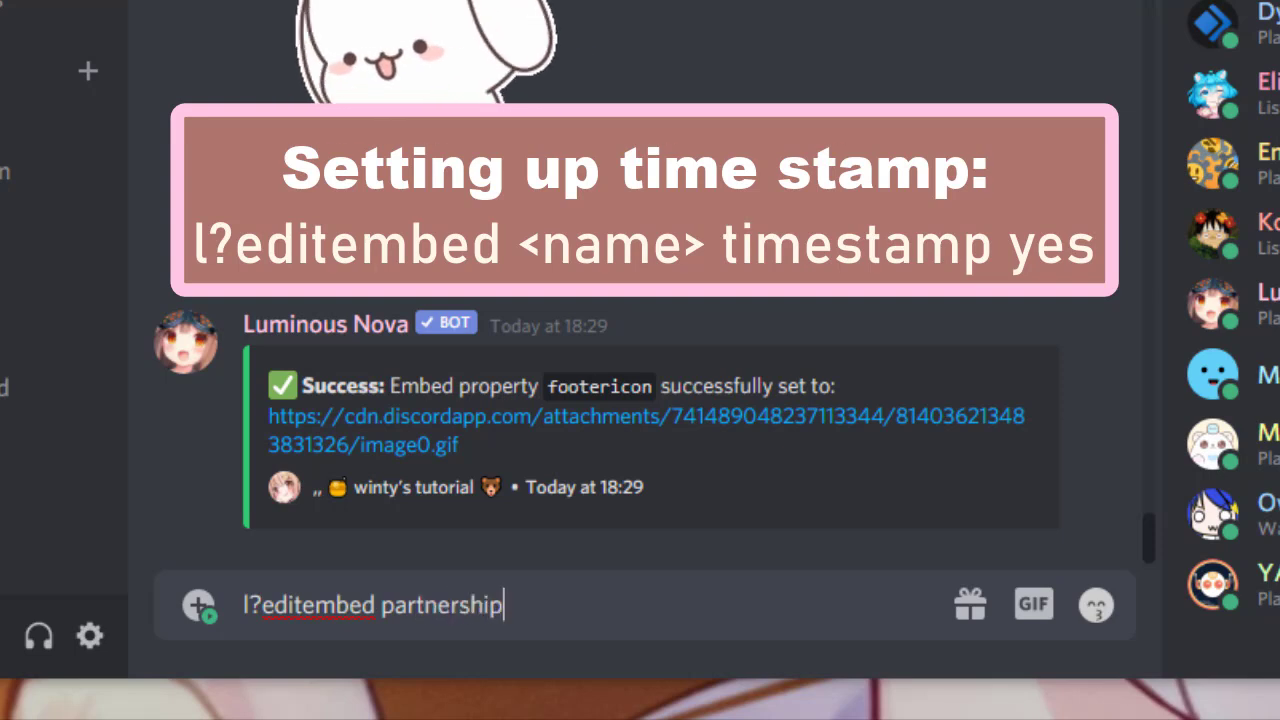
{"action": "type", "text": " timestamp yes"}
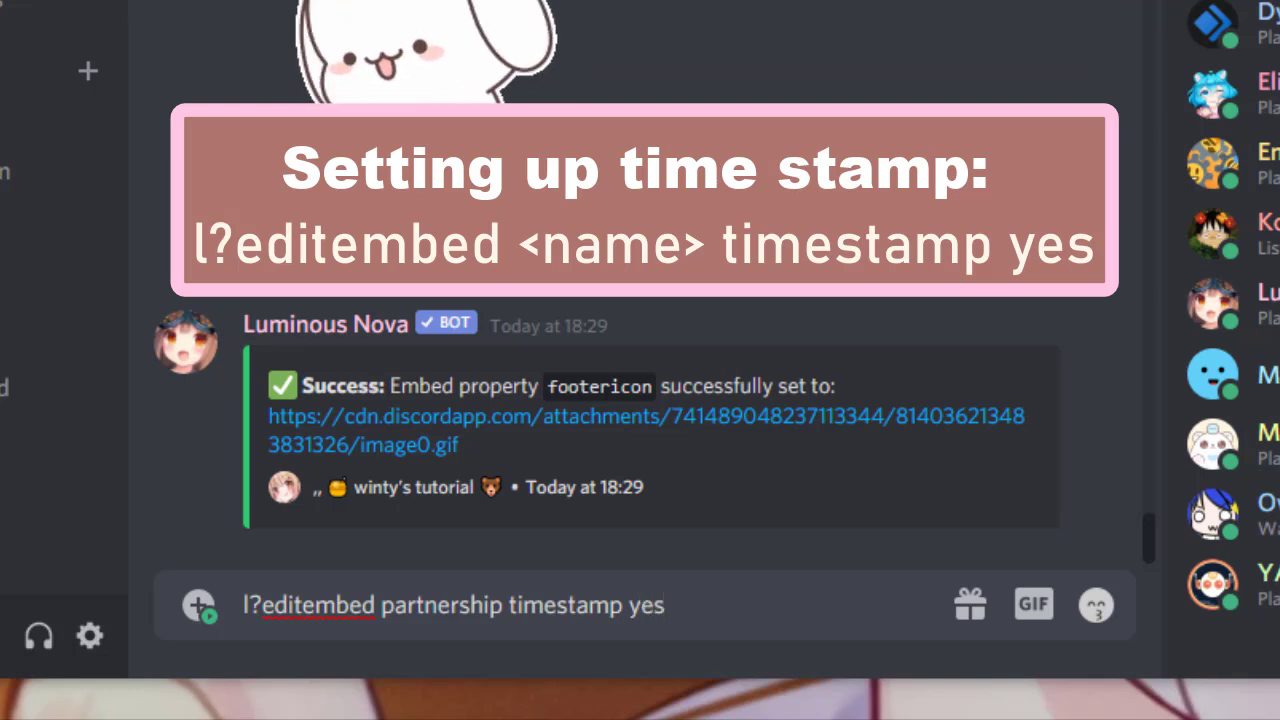
{"action": "key", "text": "Return"}
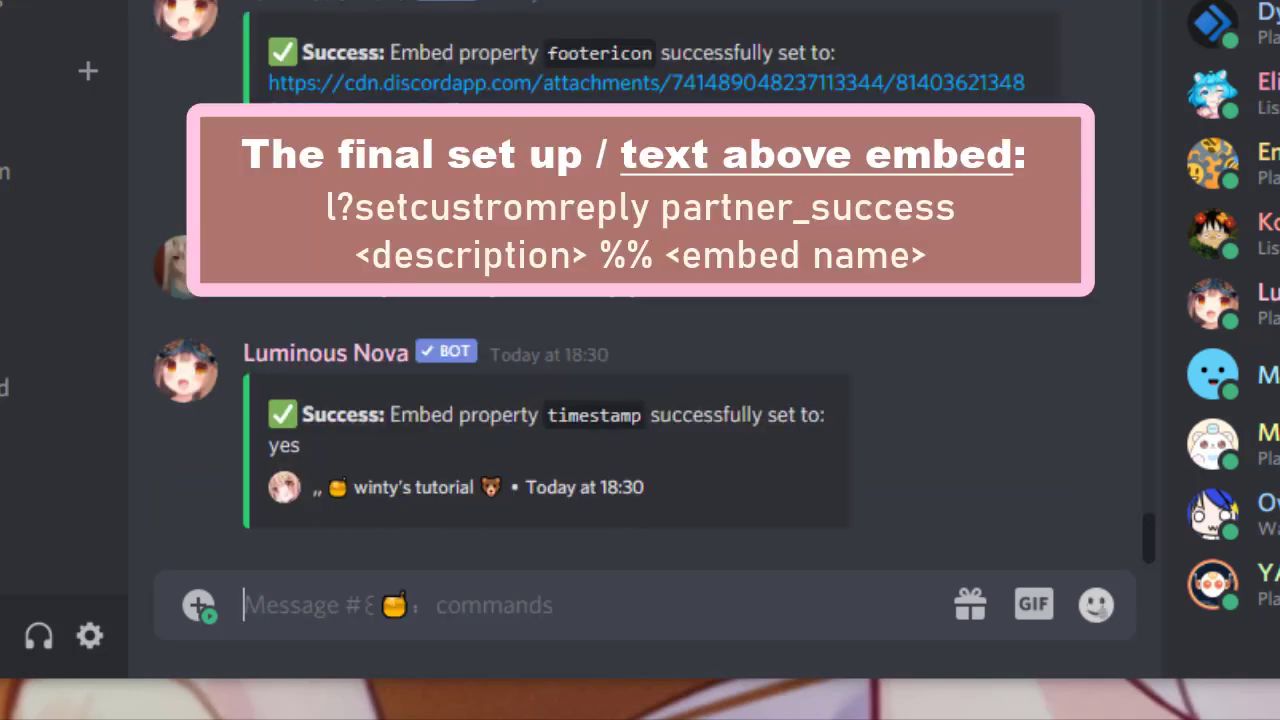
Step: Begin the custom reply command "l?setcustomreply partnersuccess" and add the pink star emoji after it
{"action": "type", "text": "l?setcust"}
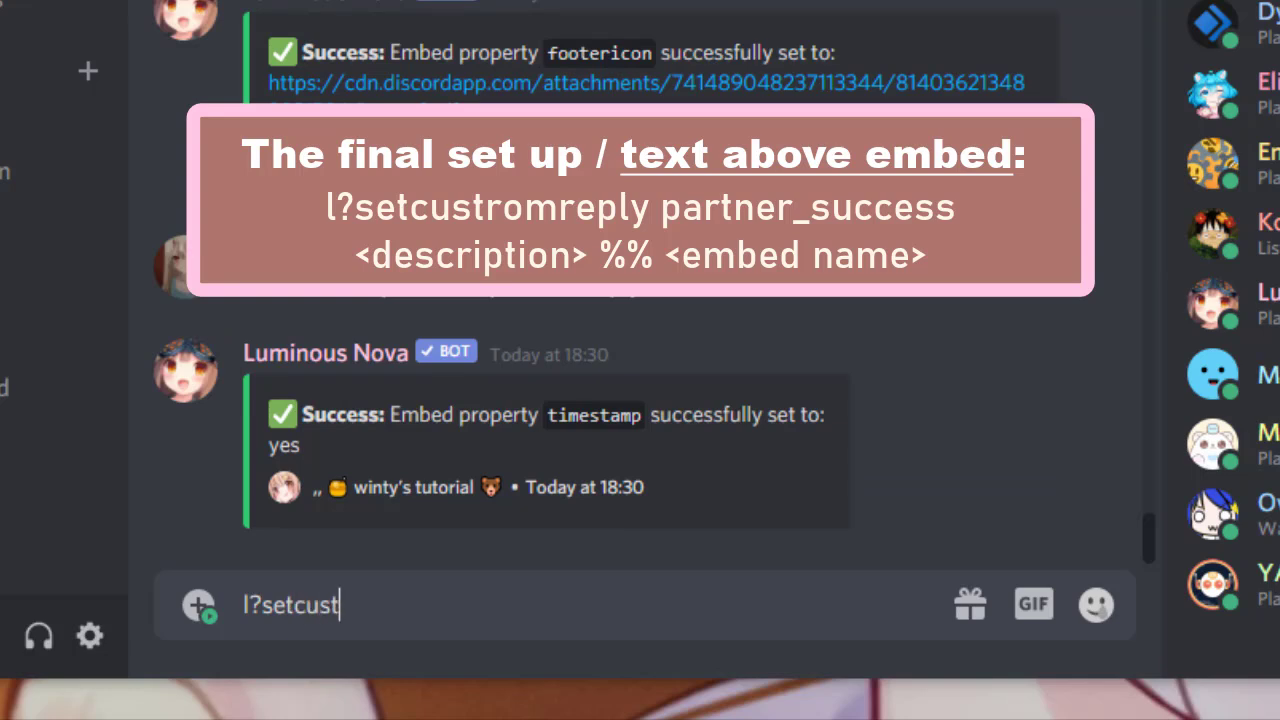
{"action": "type", "text": "omreply"}
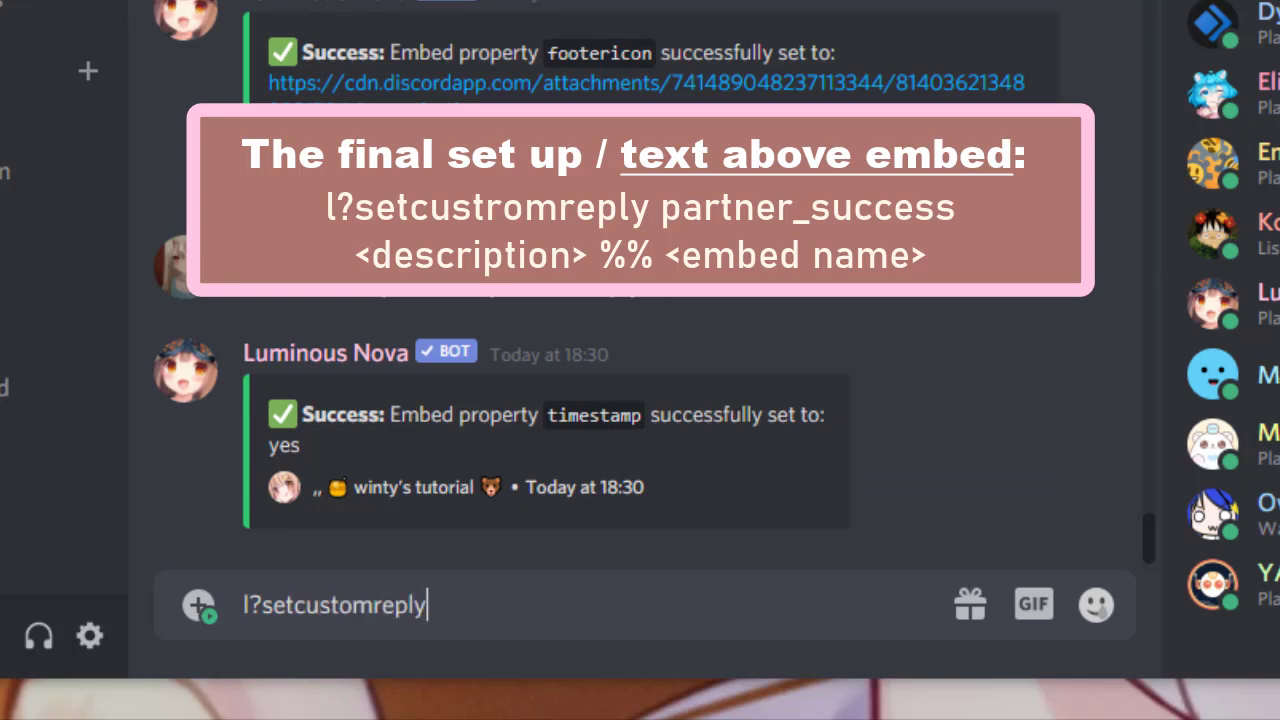
{"action": "type", "text": " partne"}
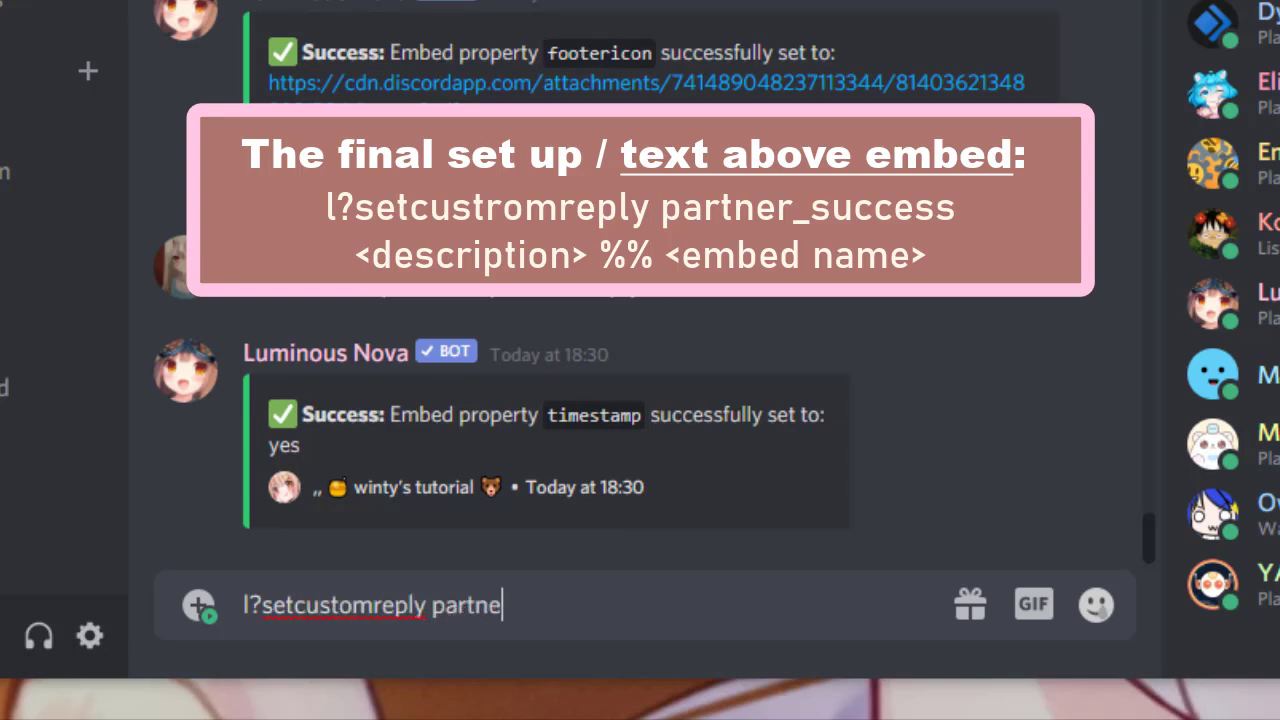
{"action": "type", "text": "rsuccess"}
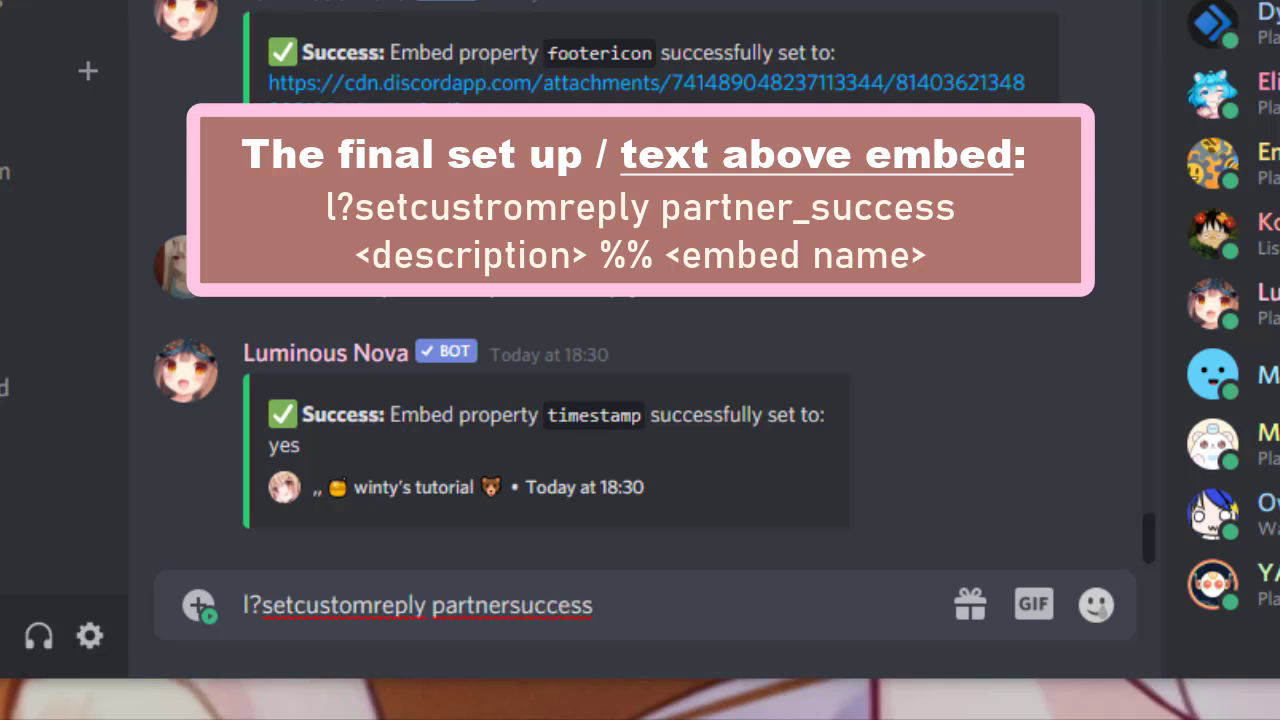
{"action": "left_click", "coordinate": [1097, 603]}
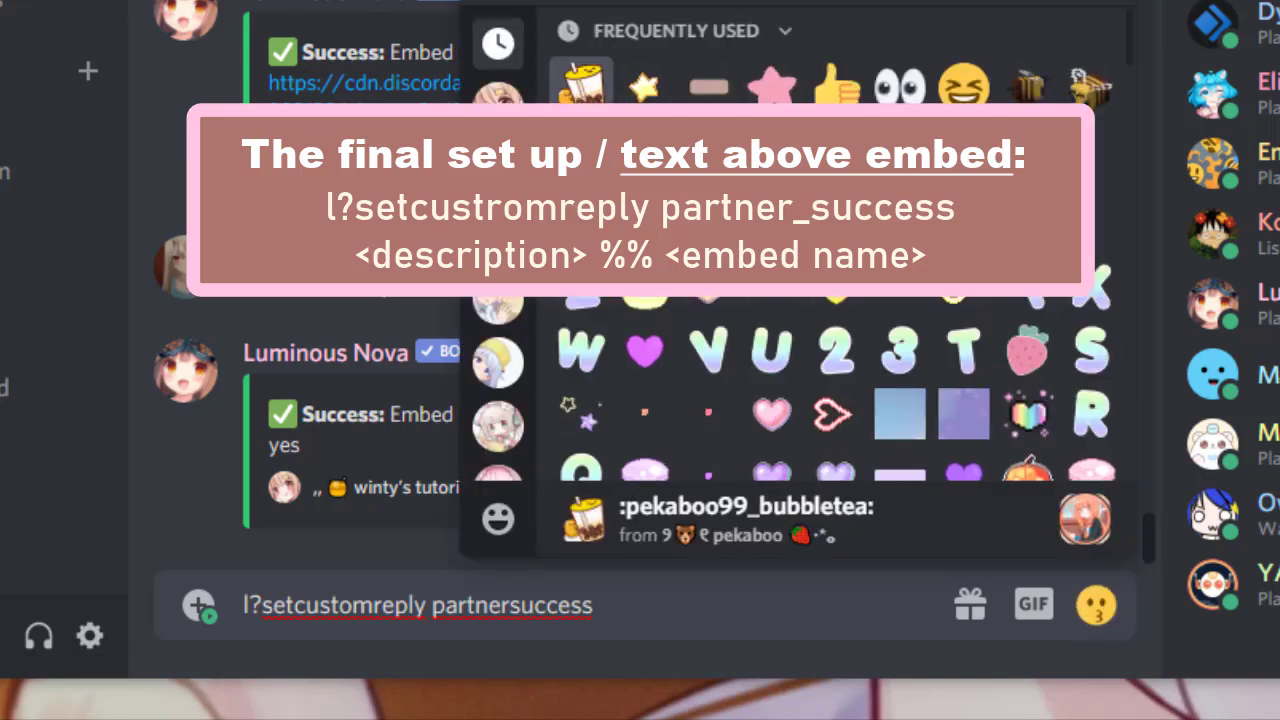
{"action": "left_click", "coordinate": [772, 88]}
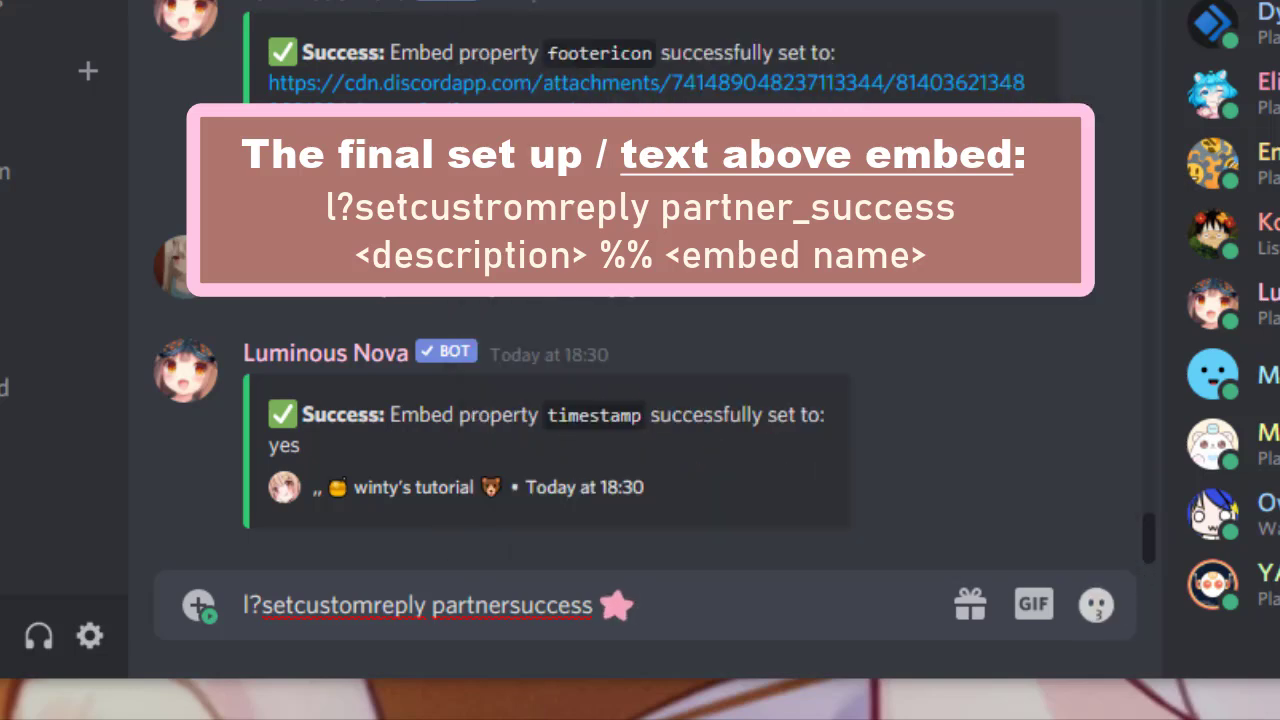
Step: Complete the custom reply with "`Thank you for another partnership!` $(user.mention) %% partnership" and send the command
{"action": "type", "text": "`Thank "}
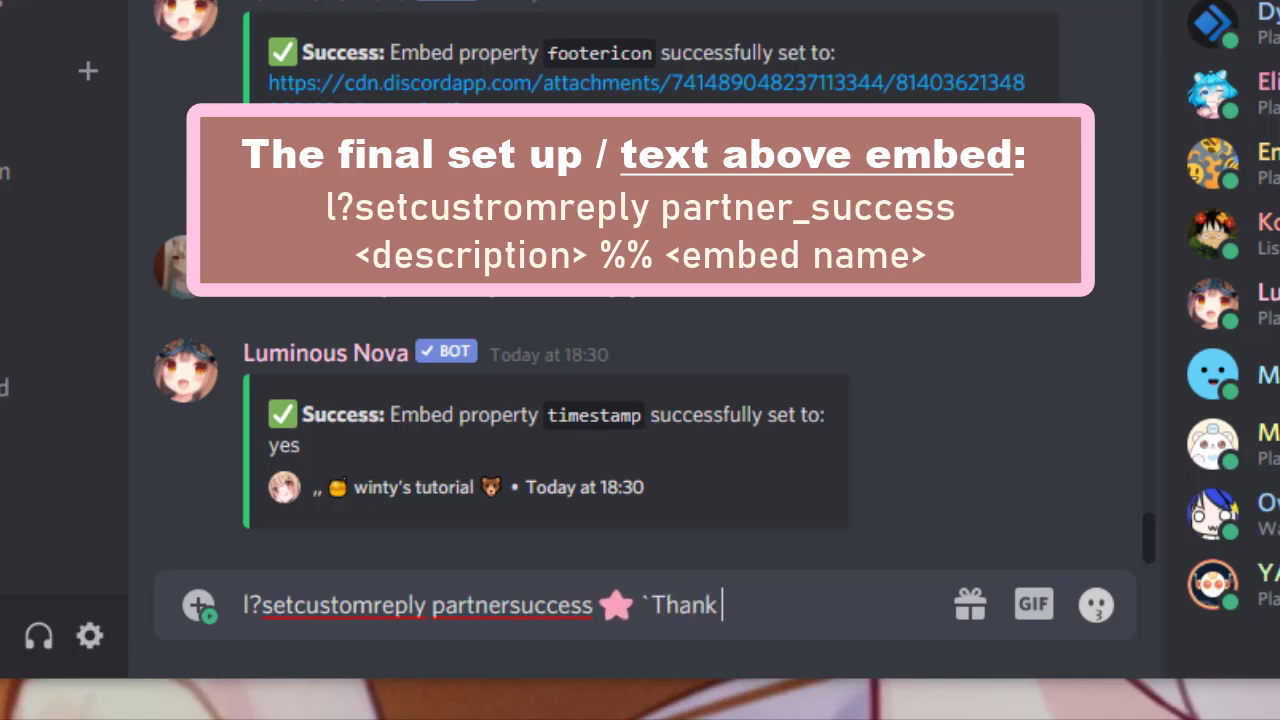
{"action": "type", "text": "you for anot"}
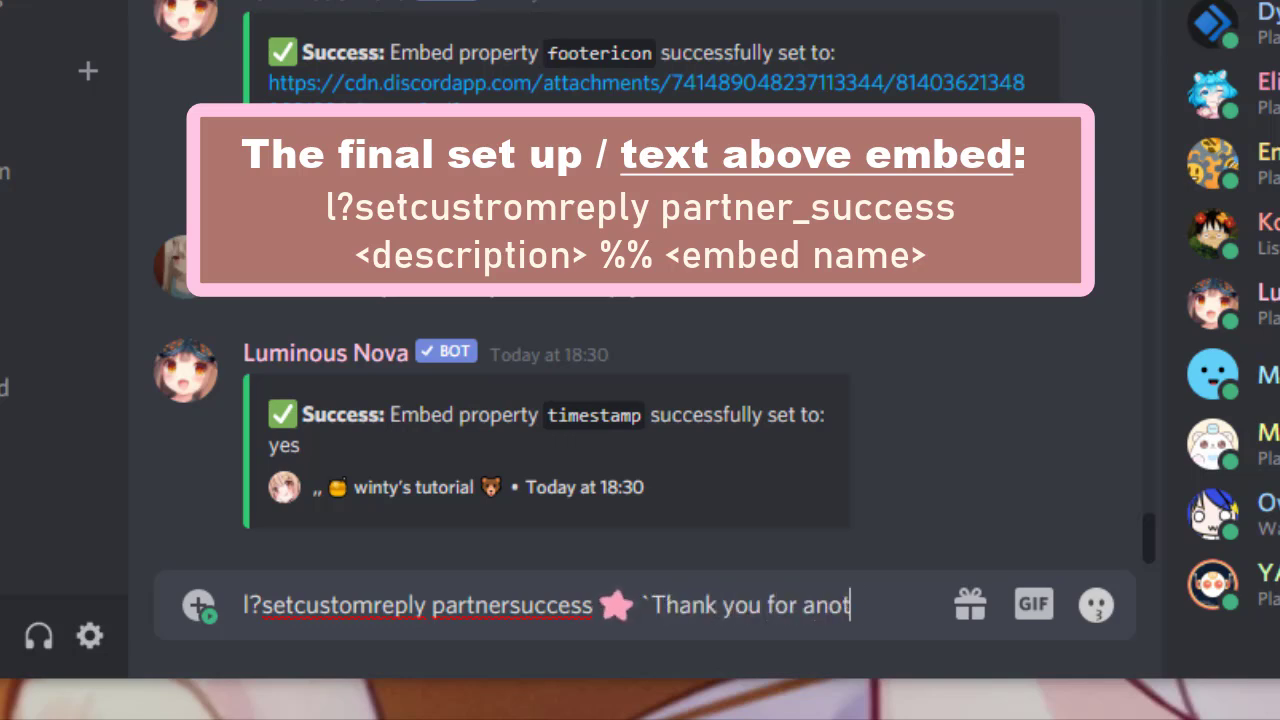
{"action": "type", "text": "her partne"}
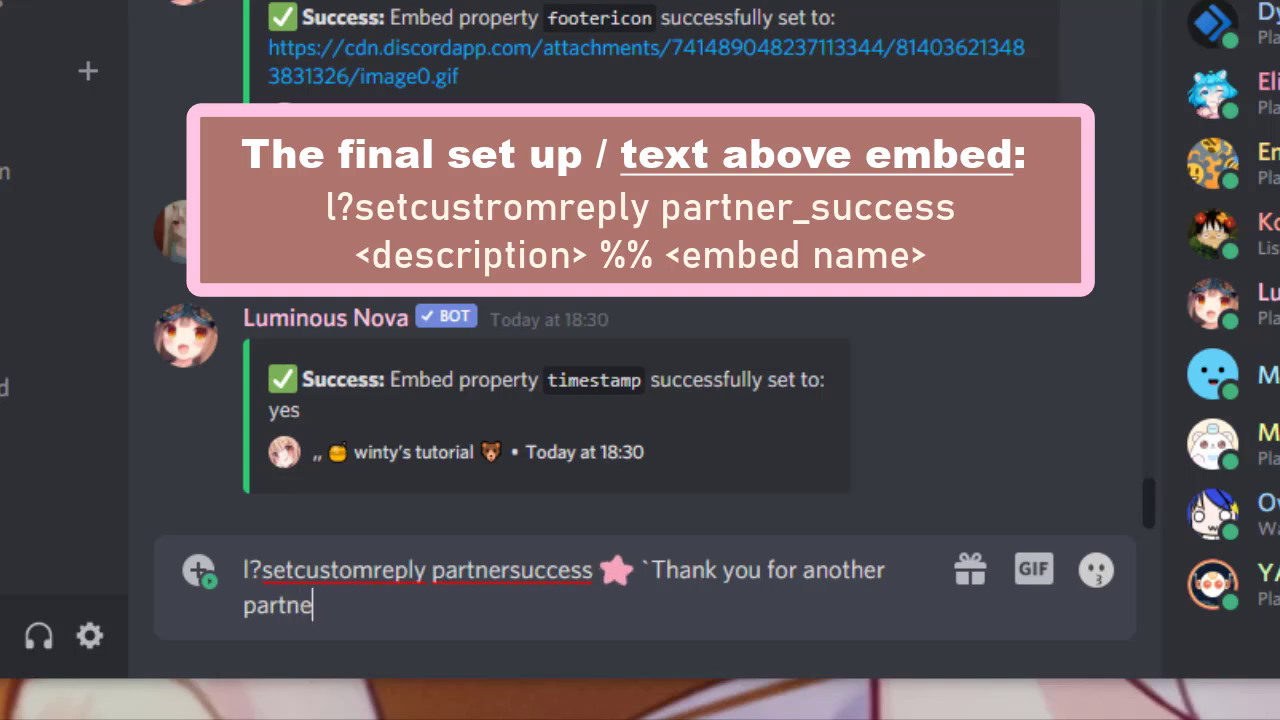
{"action": "type", "text": "rship!`"}
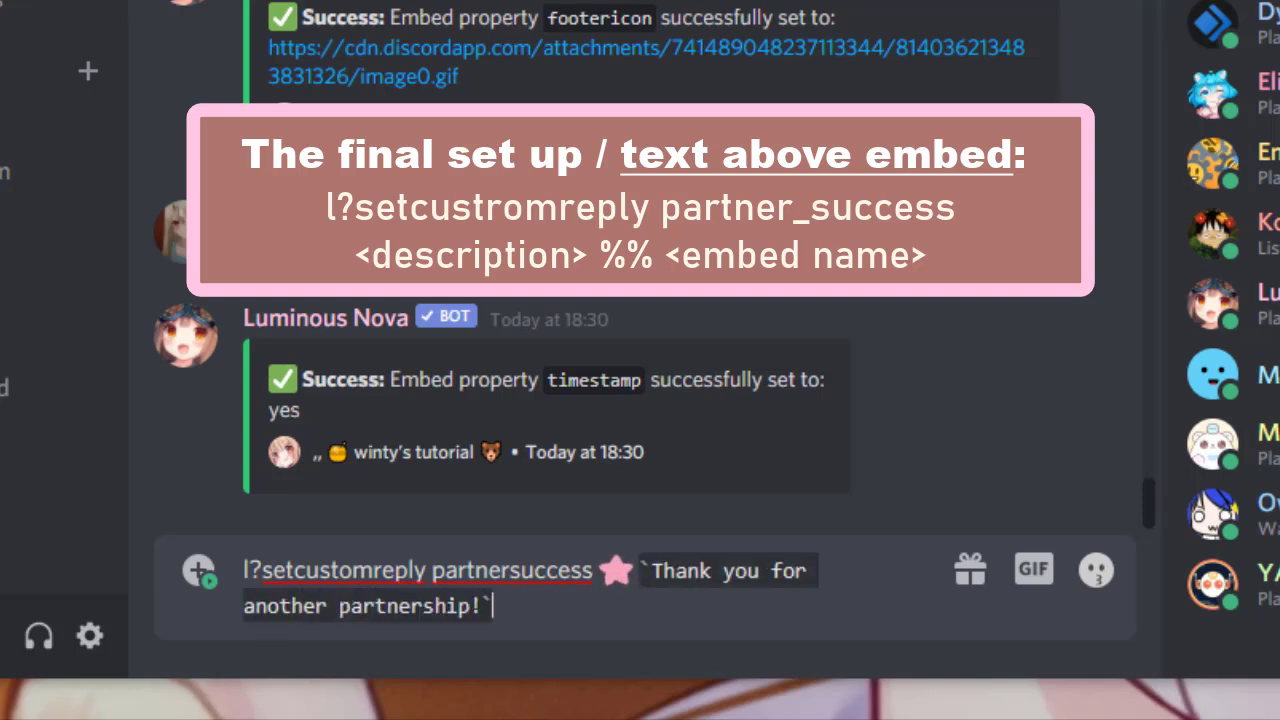
{"action": "type", "text": " $(user"}
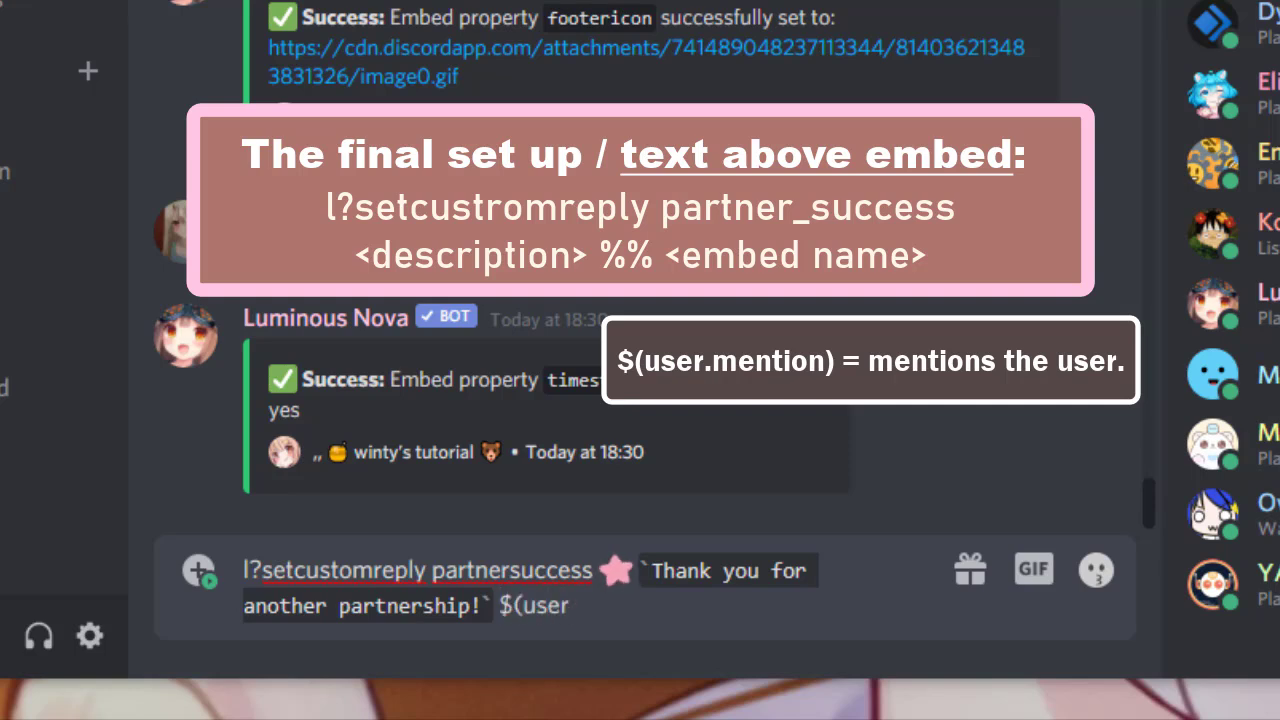
{"action": "type", "text": ".mention"}
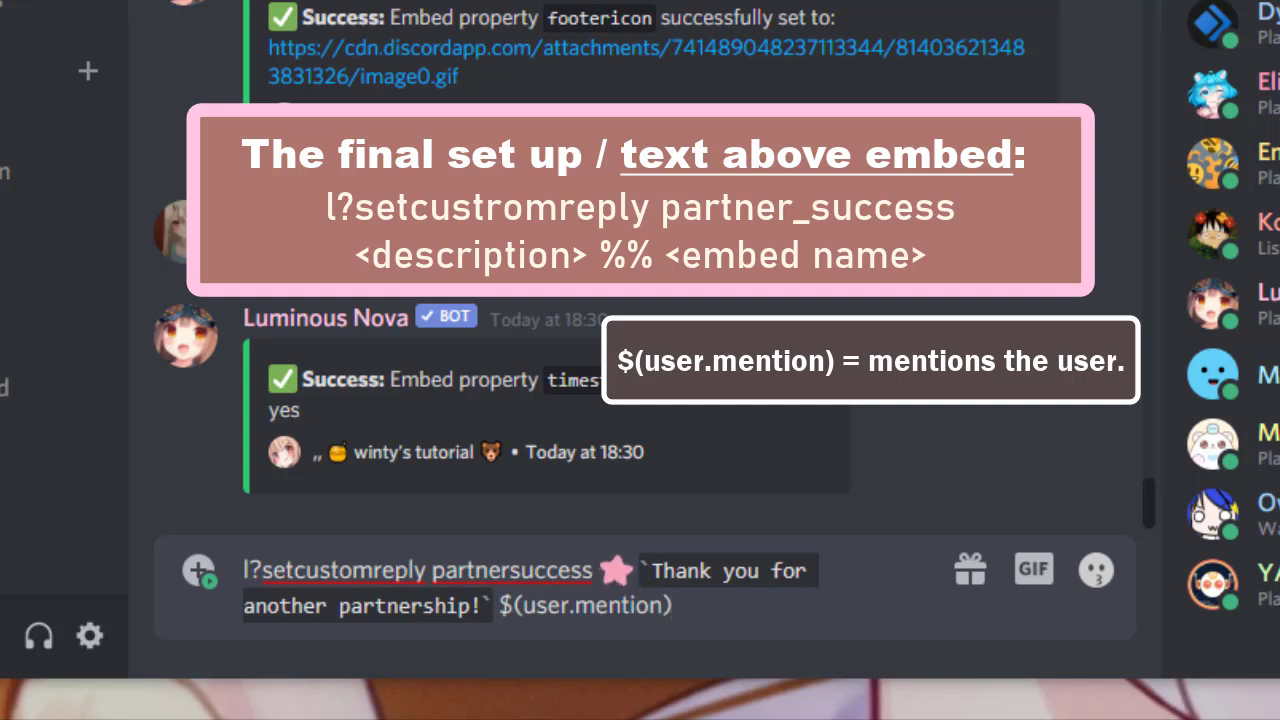
{"action": "type", "text": ") %% partnership"}
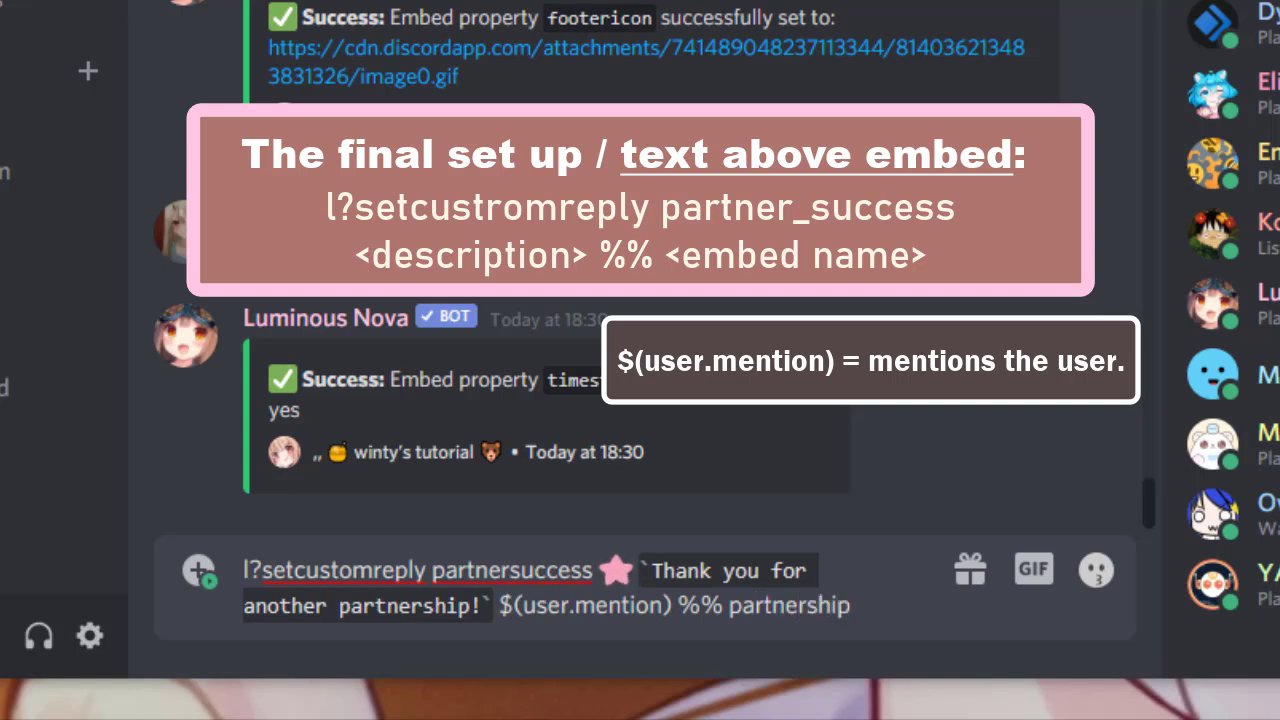
{"action": "key", "text": "Return"}
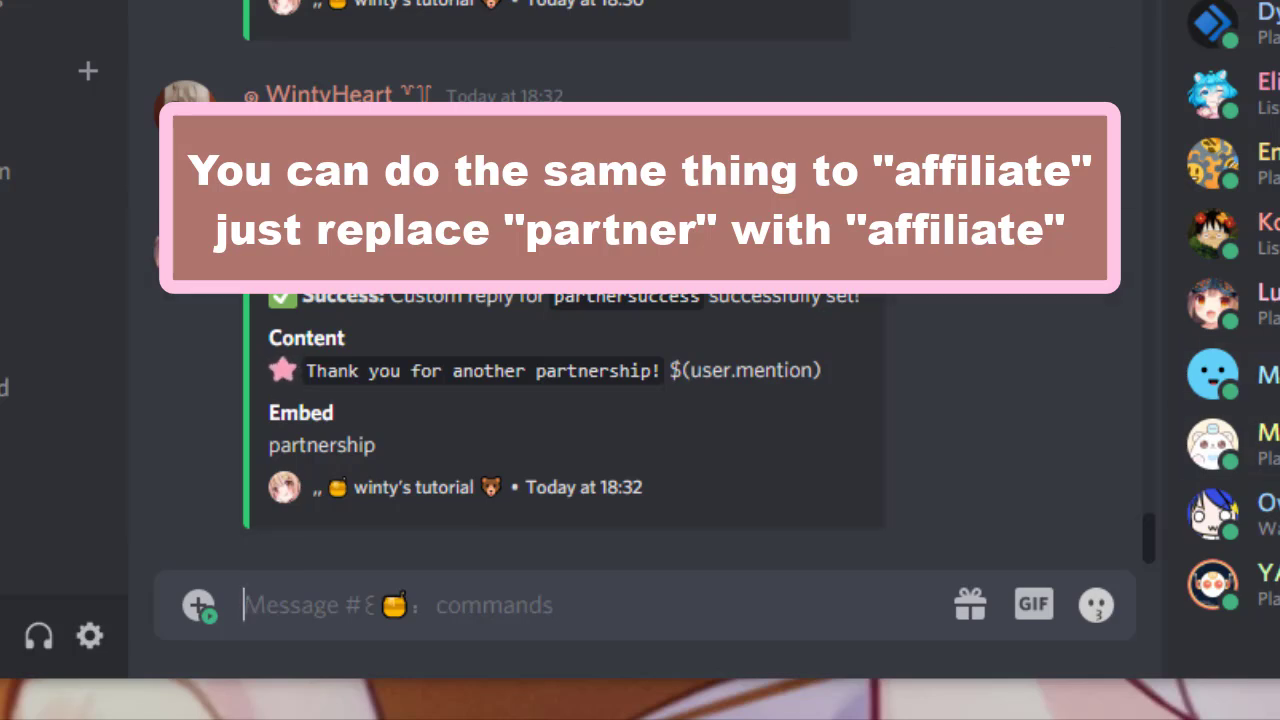
Step: Set the partner manager welcome channel by sending "l?setpmchannel" with a mention of the rainbow pm~chat channel
{"action": "type", "text": "l?setpmchannel"}
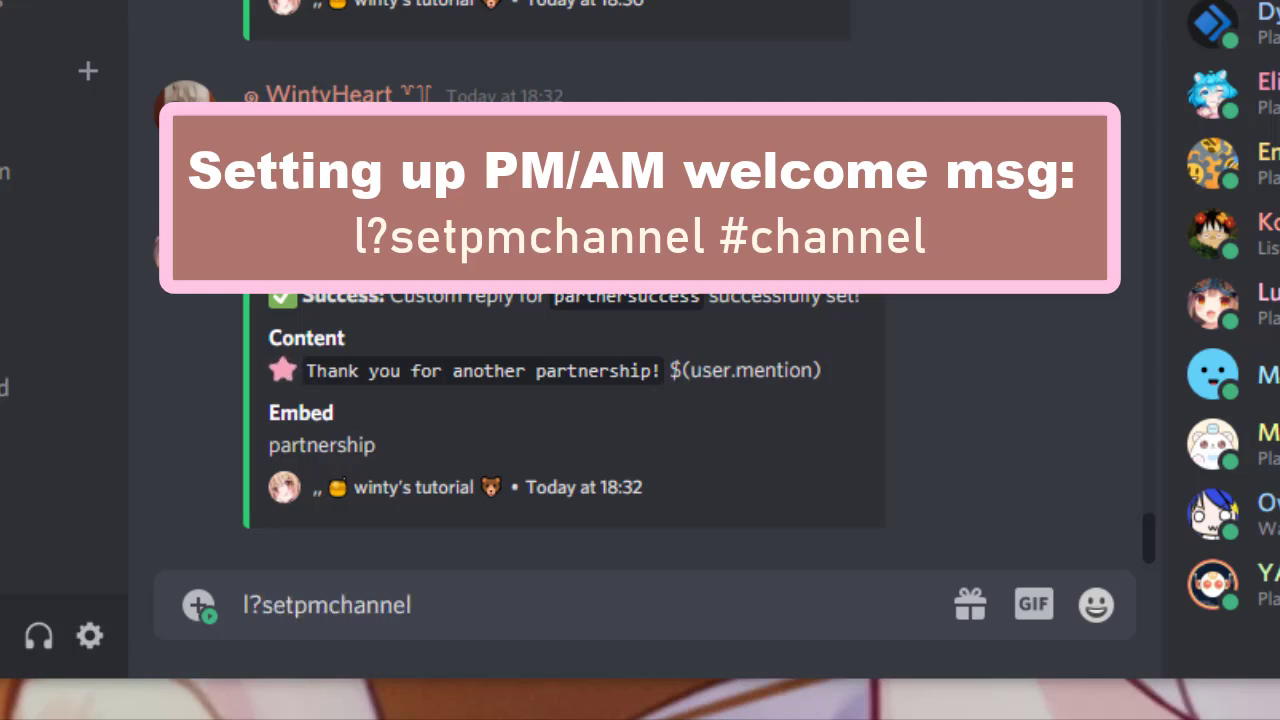
{"action": "type", "text": " #꒰🌈："}
{"action": "type", "text": "pm"}
{"action": "key", "text": "Tab"}
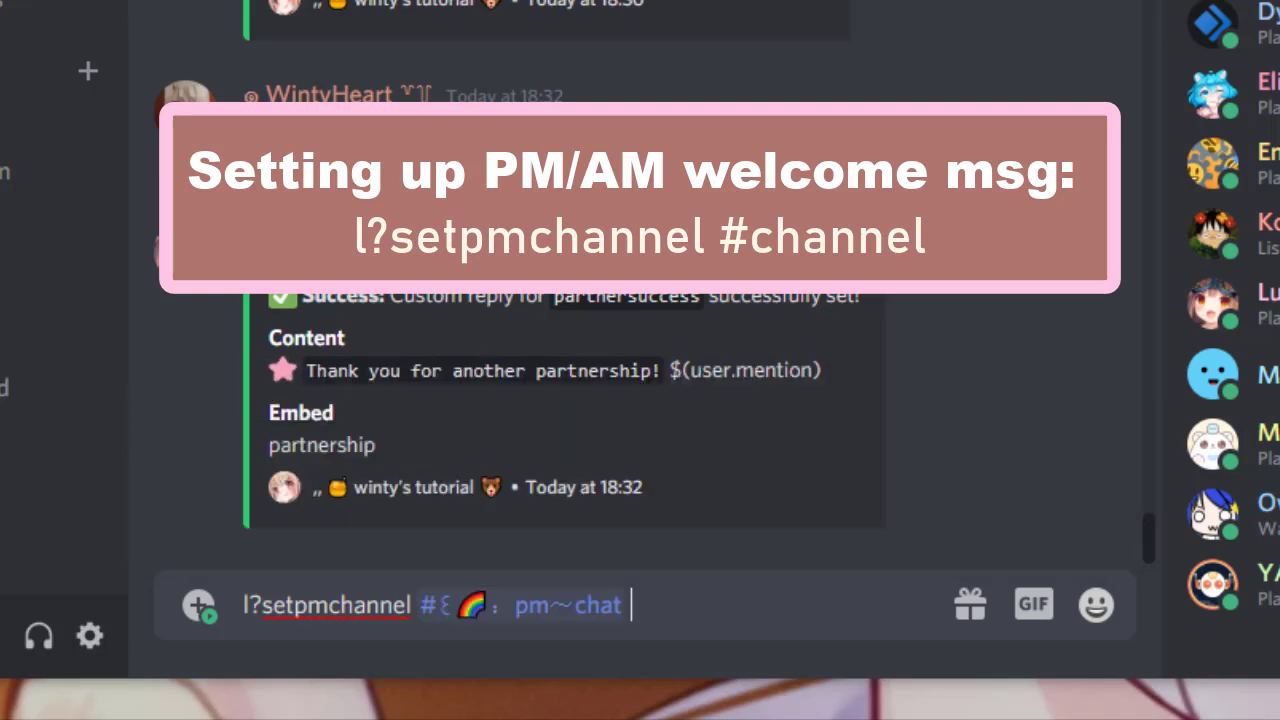
{"action": "key", "text": "Return"}
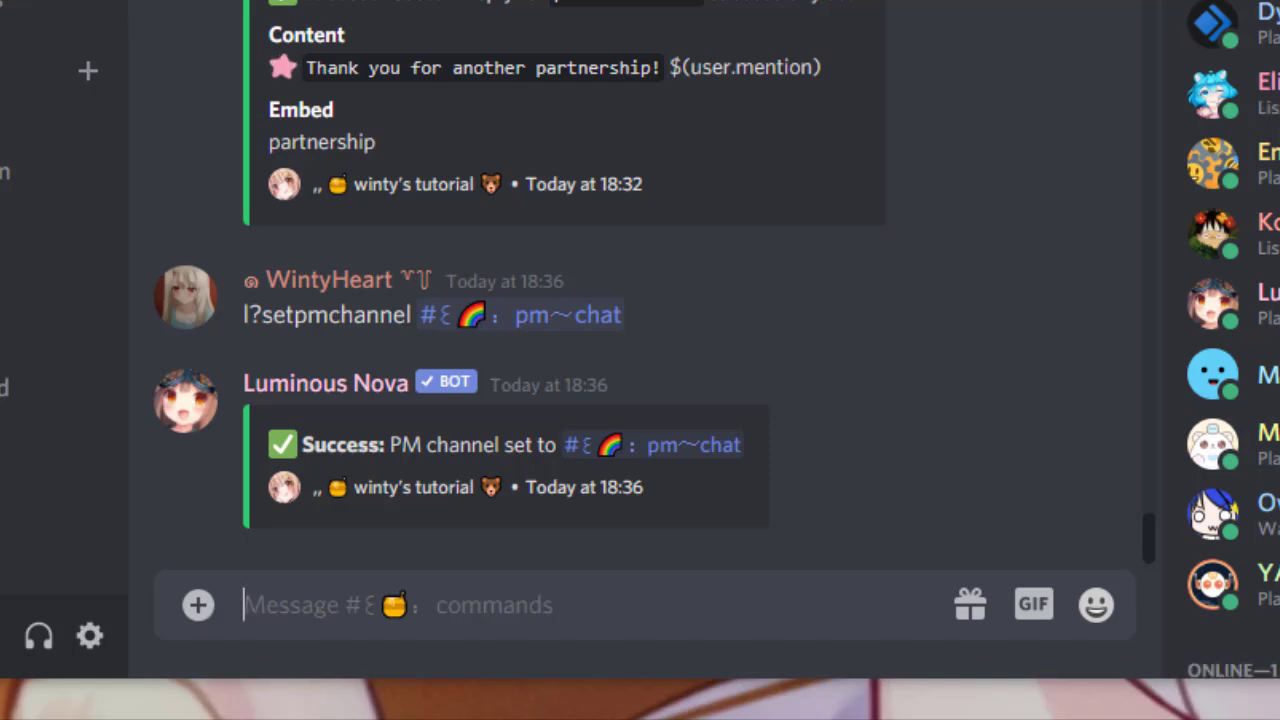
Step: Add the member to the partner manager team by sending "l?addmanager pm" with a mention of their username
{"action": "type", "text": "l?"}
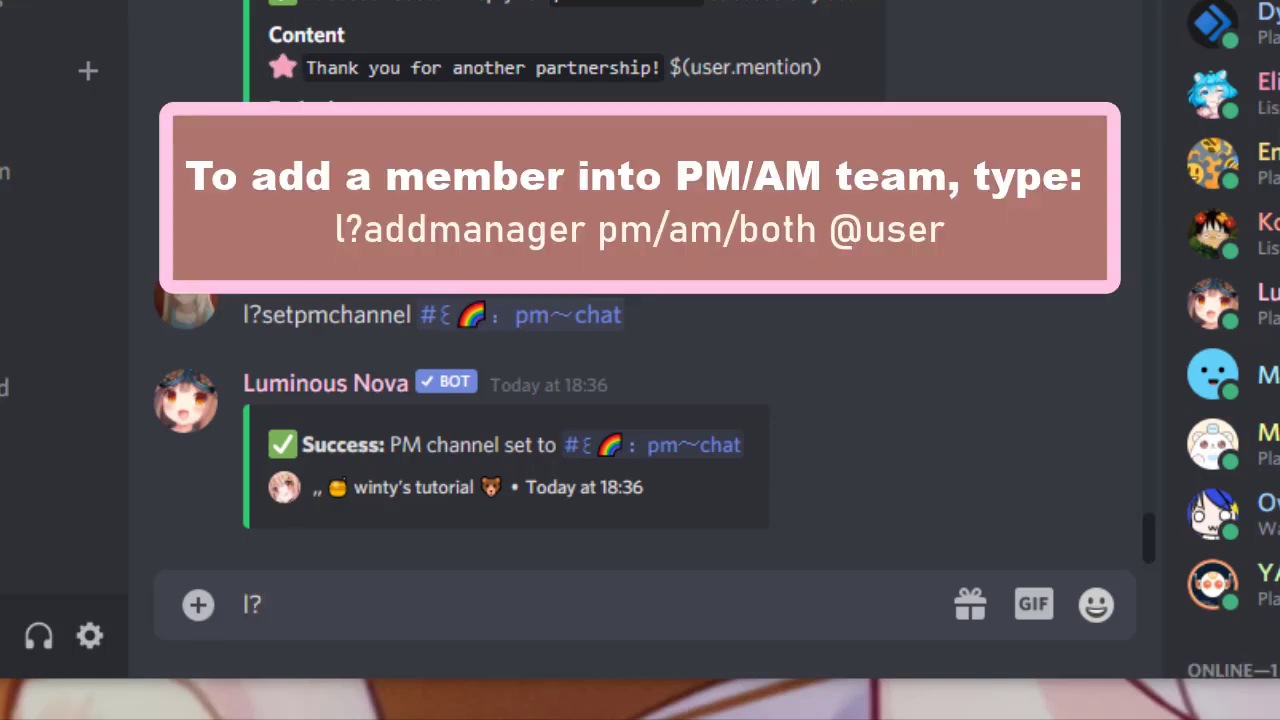
{"action": "type", "text": "addmanager pm @"}
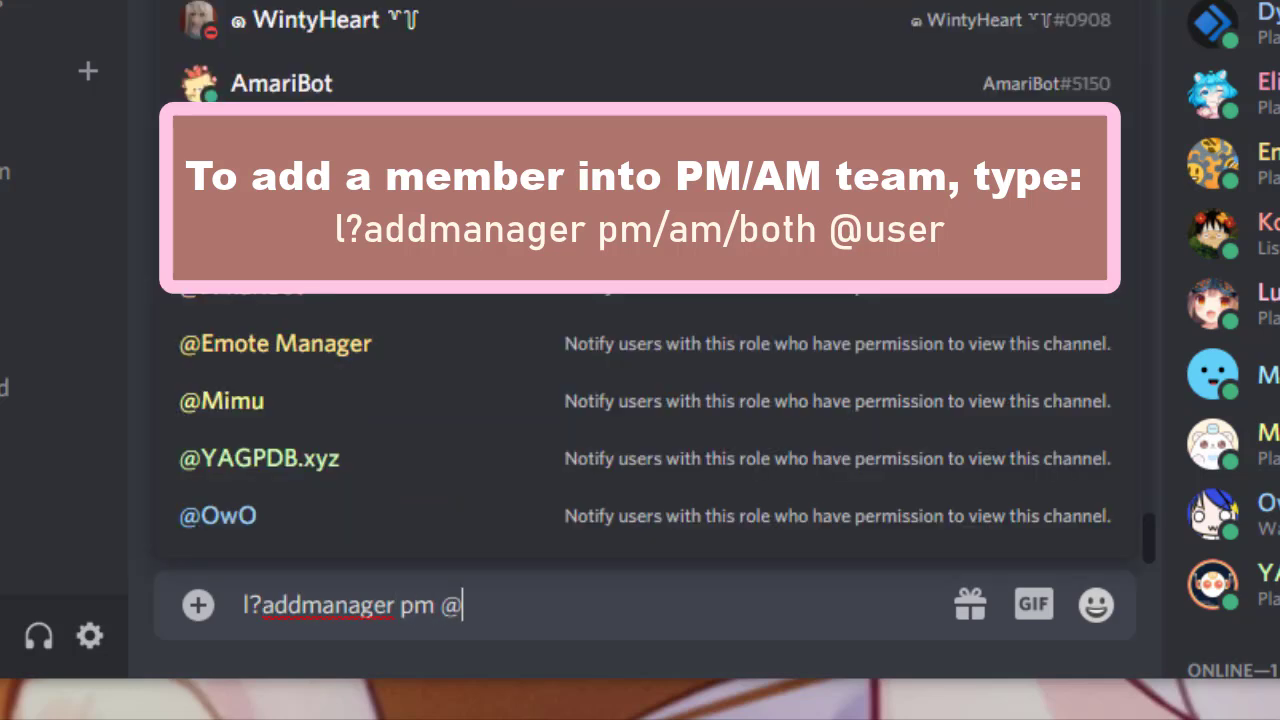
{"action": "type", "text": "nya"}
{"action": "key", "text": "Tab"}
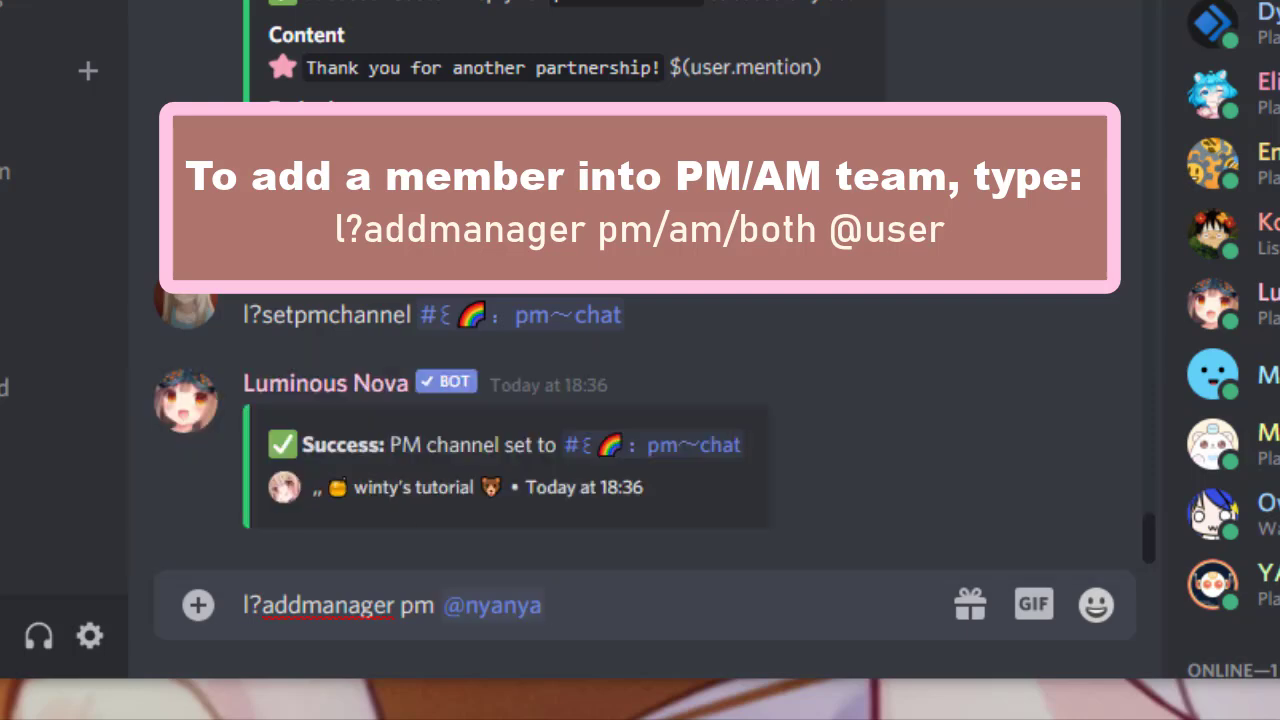
{"action": "key", "text": "Return"}
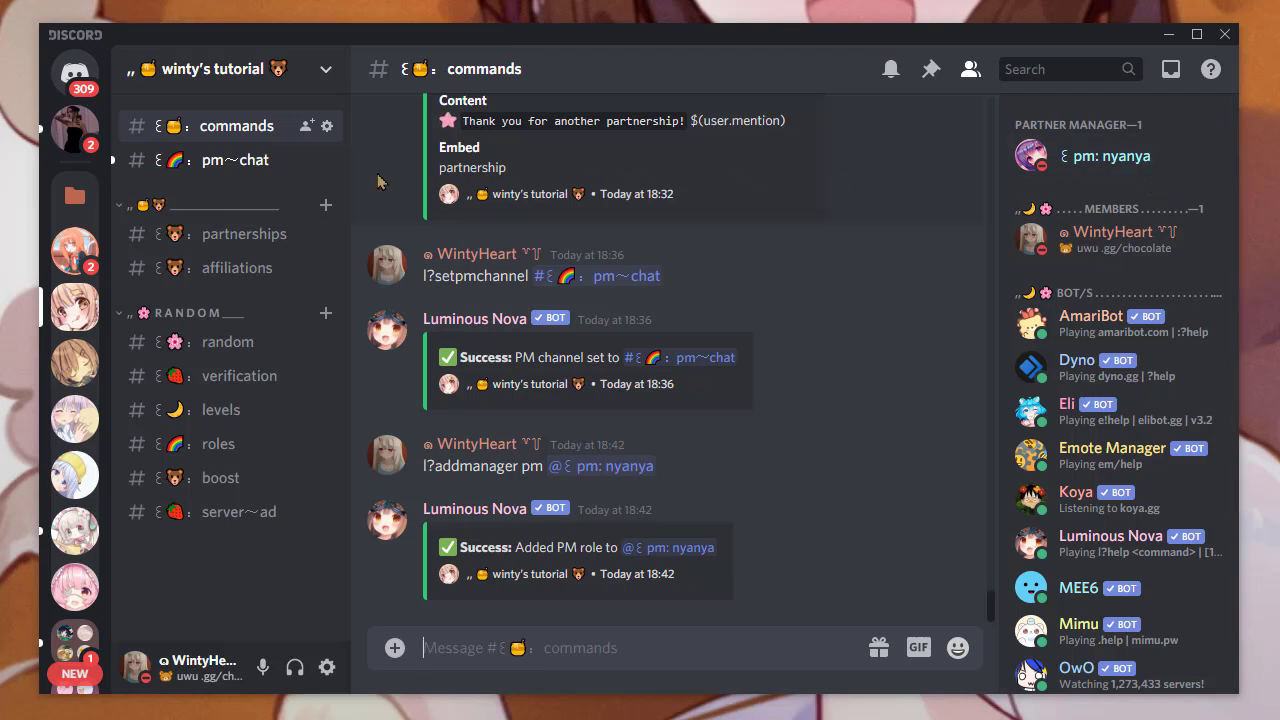
Step: Check the bot's welcome message in pm~chat and the new partner manager's role in their profile from the commands channel
{"action": "left_click", "coordinate": [266, 159]}
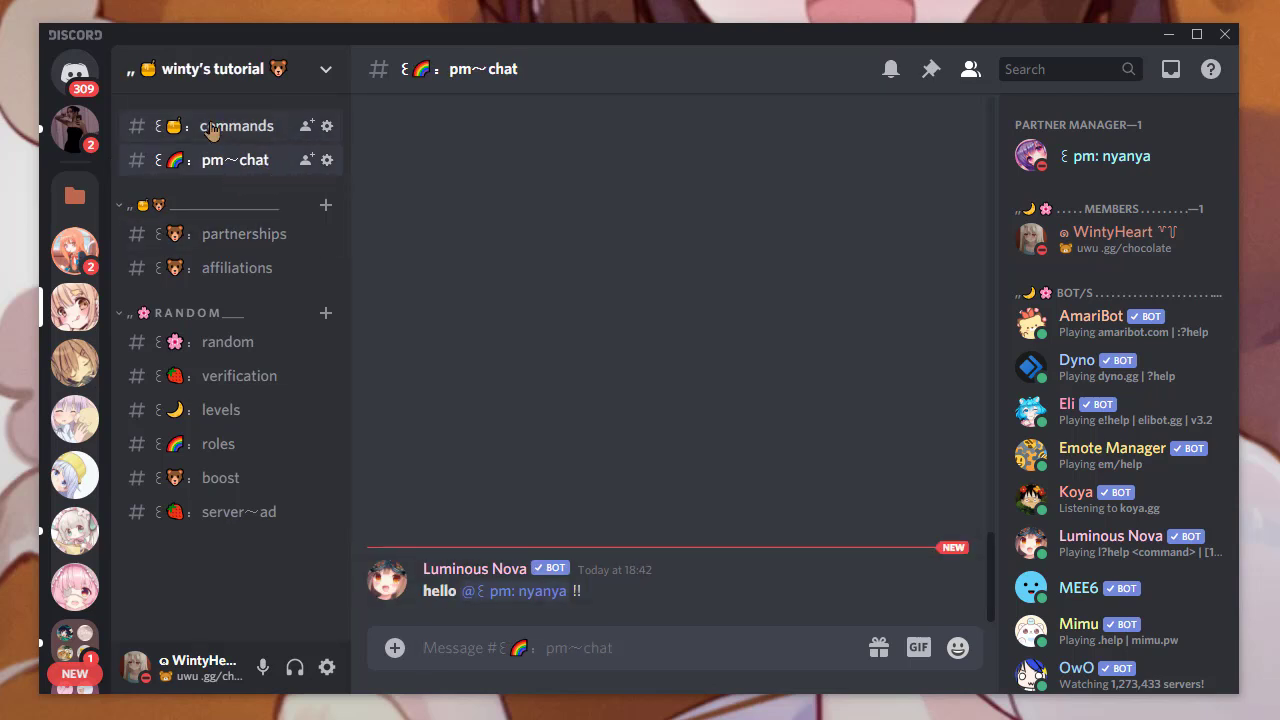
{"action": "key", "text": "alt+Up"}
{"action": "left_click", "coordinate": [1100, 160]}
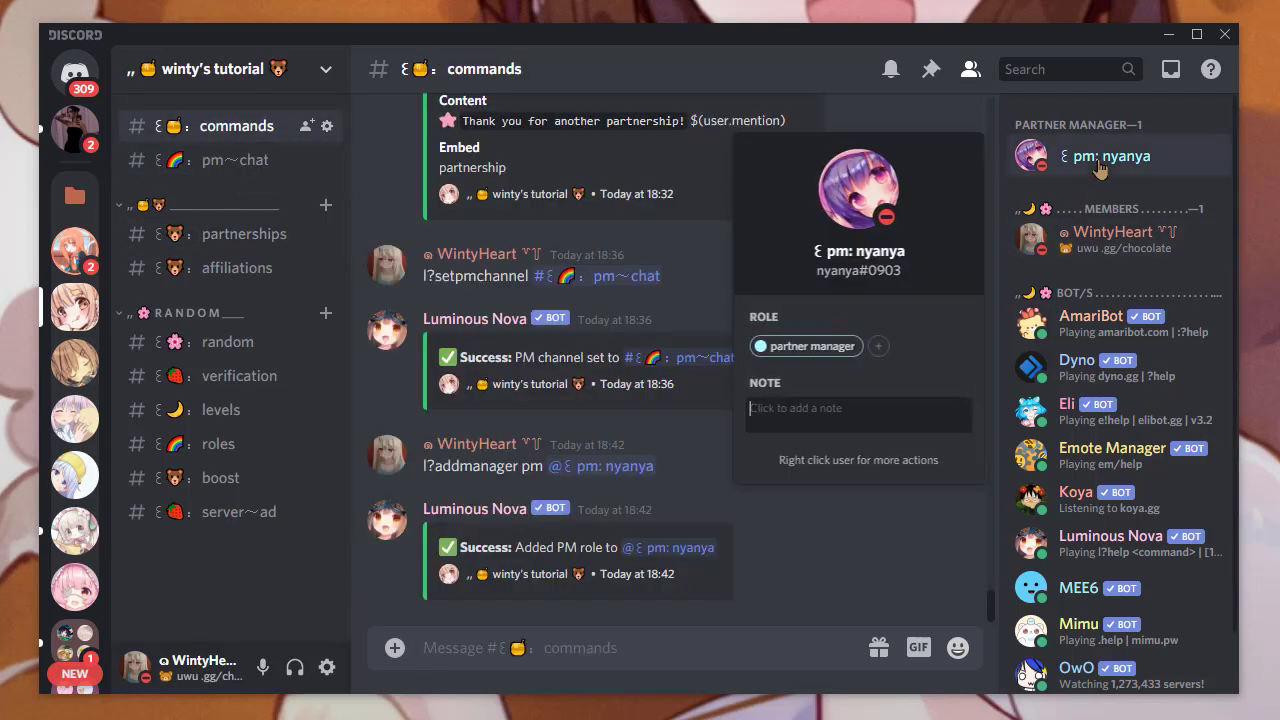
{"action": "left_click", "coordinate": [1152, 172]}
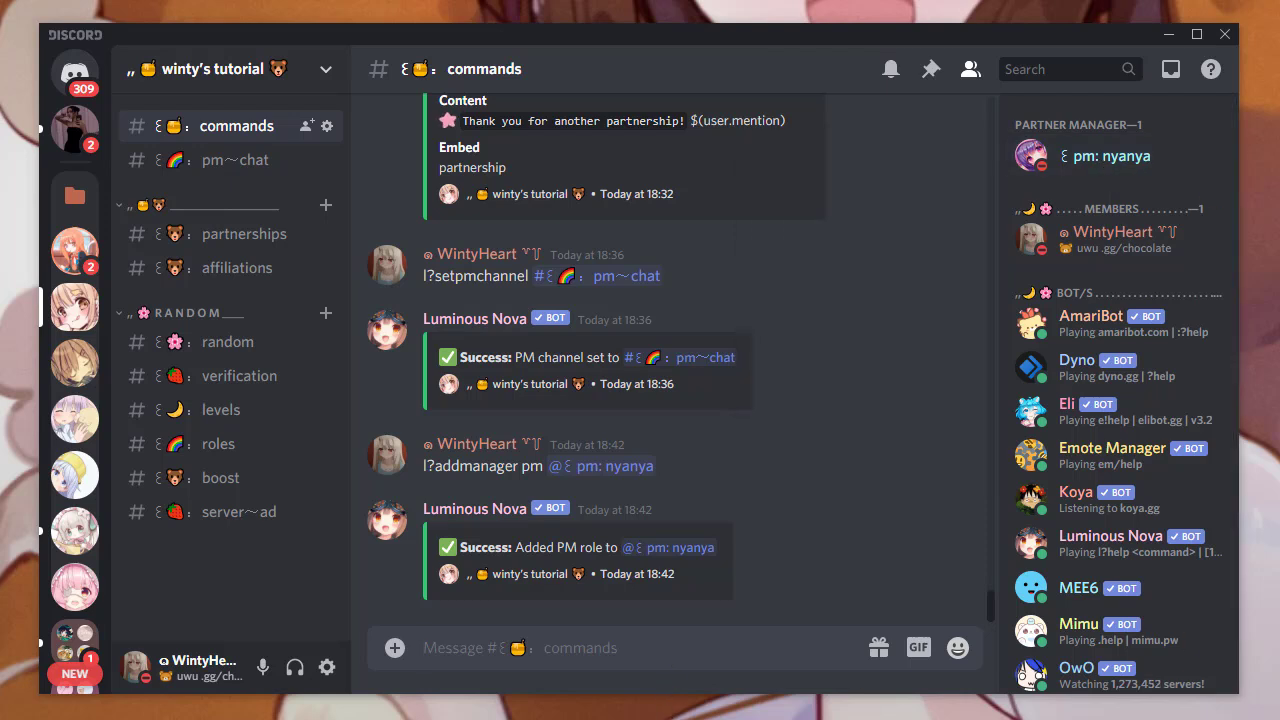
Step: Remove the member from the partner manager team by sending "l?removemanager" with a mention of their username, and check the member list
{"action": "type", "text": "l?"}
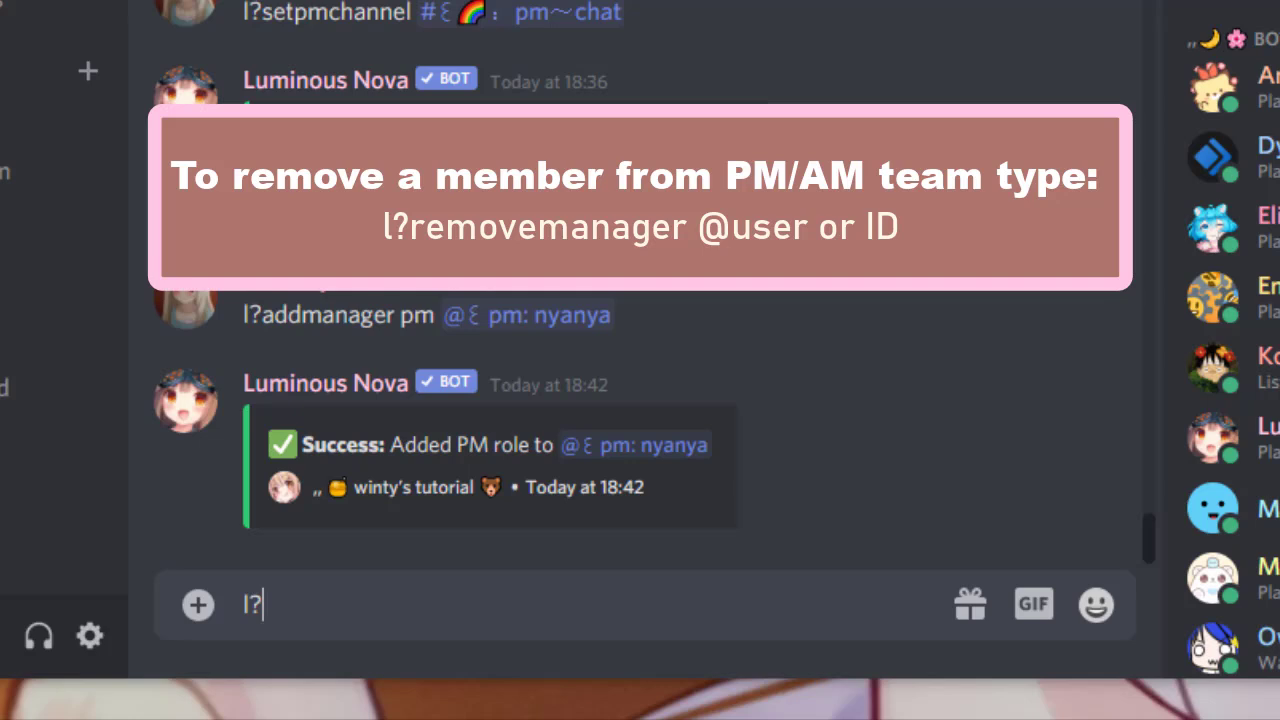
{"action": "type", "text": "remove"}
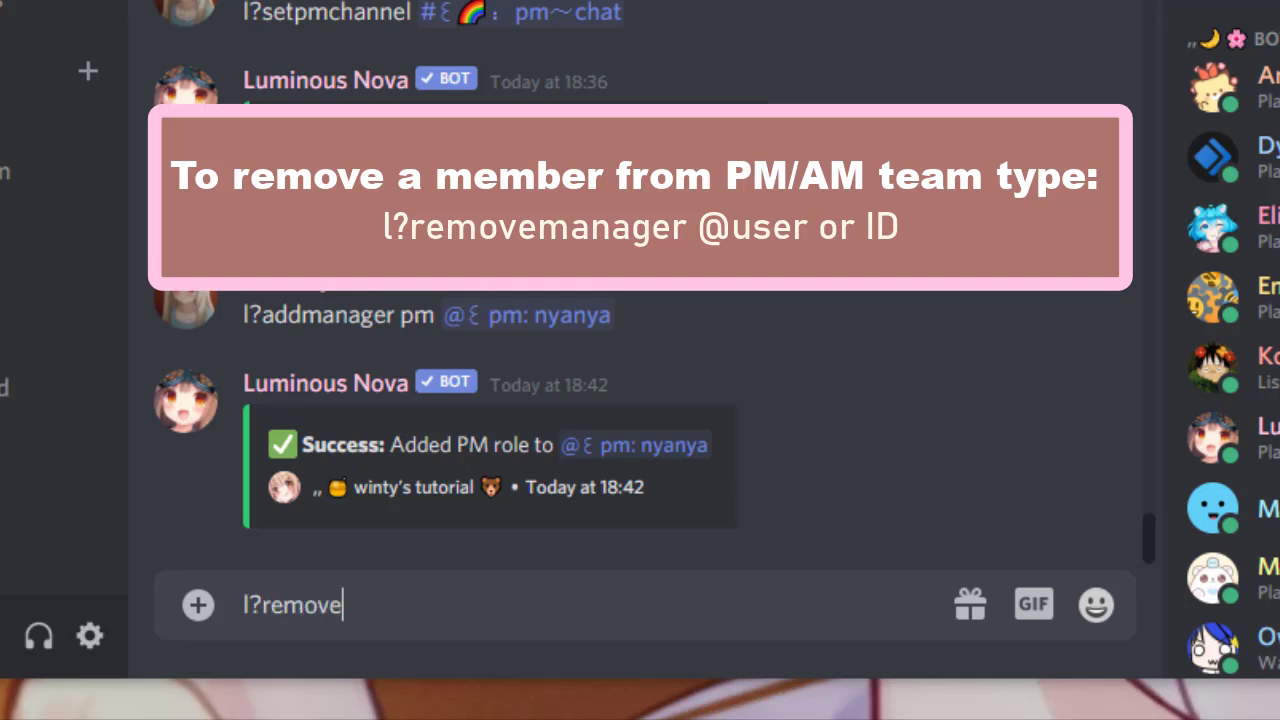
{"action": "type", "text": "manager @ɛ pm: "}
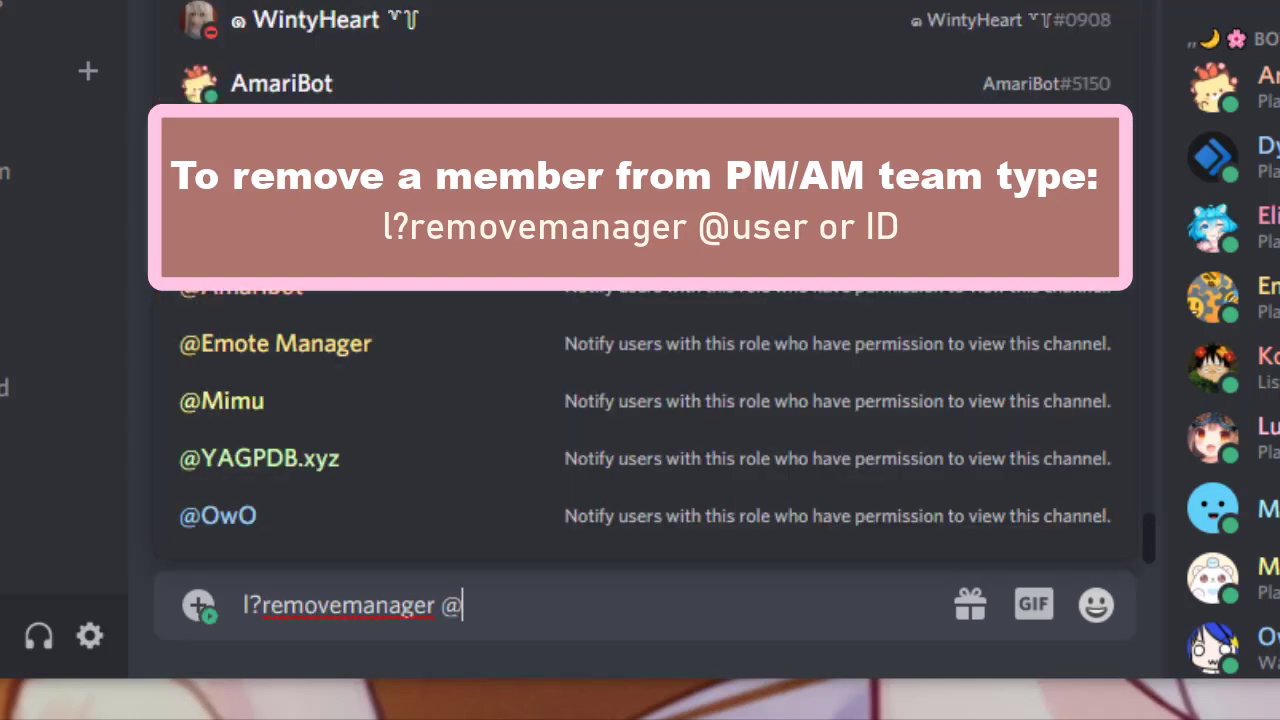
{"action": "type", "text": "nya"}
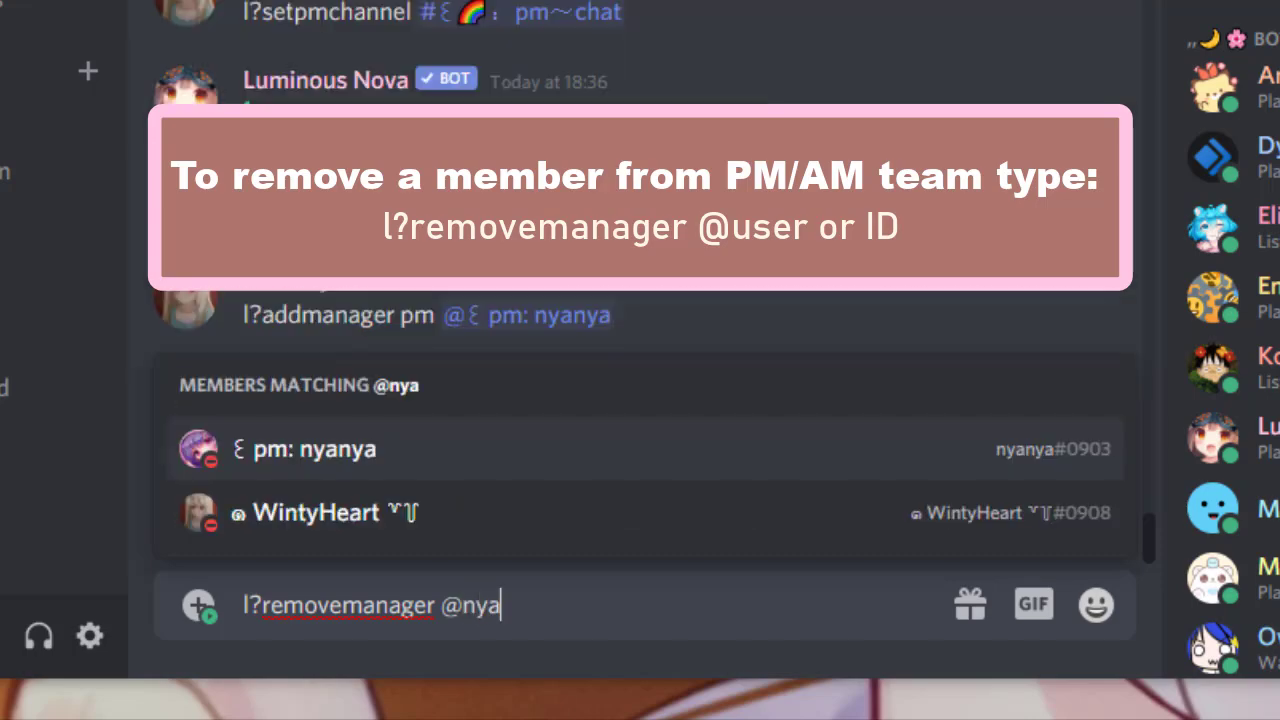
{"action": "key", "text": "Return"}
{"action": "key", "text": "Return"}
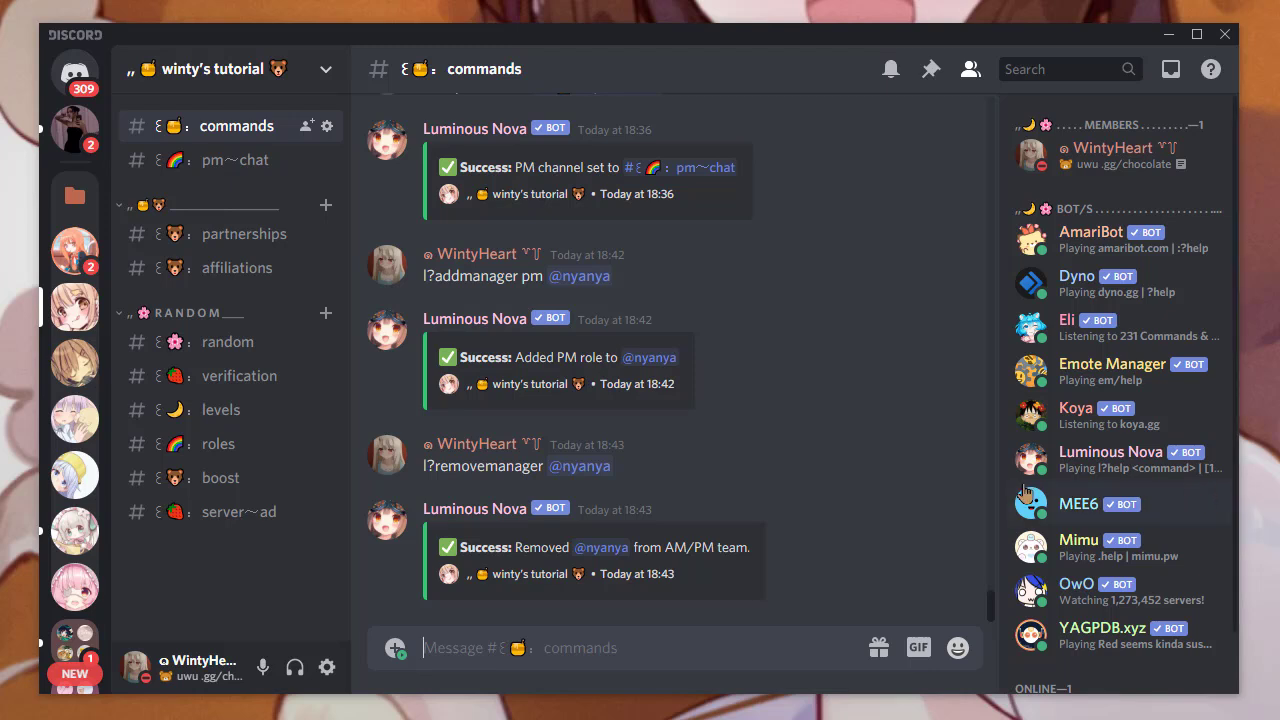
{"action": "scroll", "coordinate": [1101, 505], "scroll_direction": "down", "scroll_amount": 1}
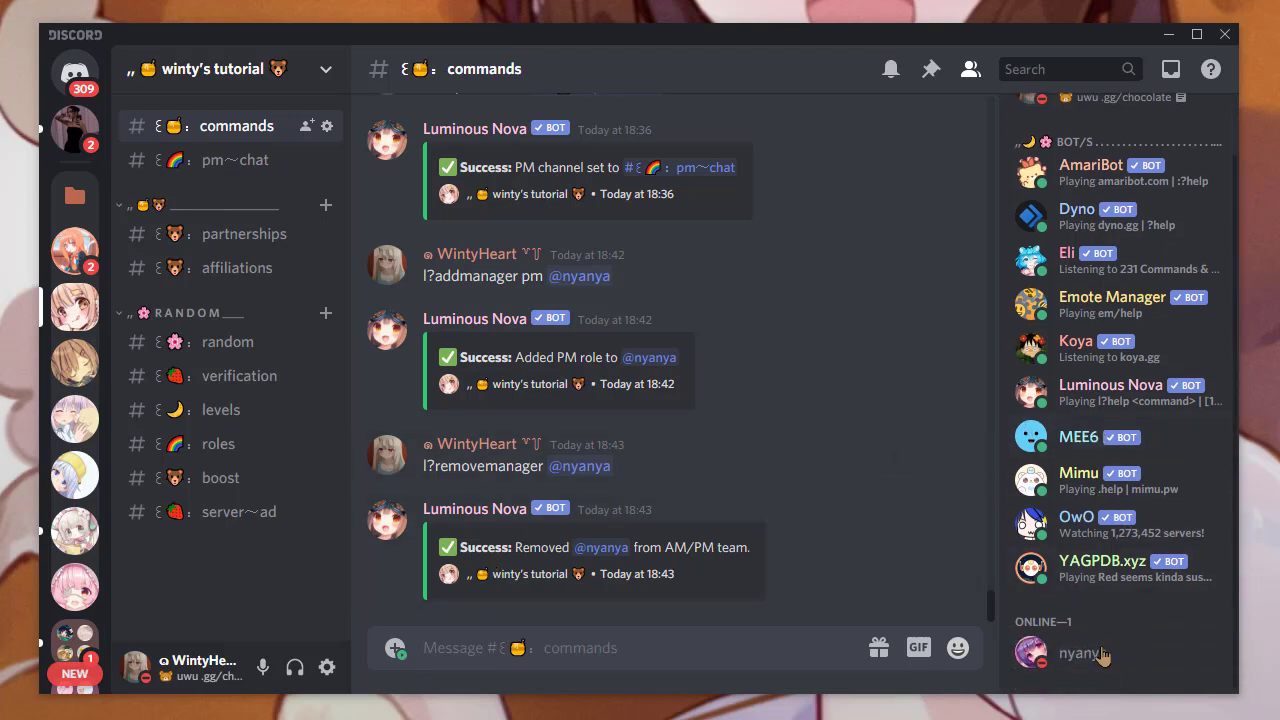
{"action": "scroll", "coordinate": [1134, 533], "scroll_direction": "up", "scroll_amount": 1}
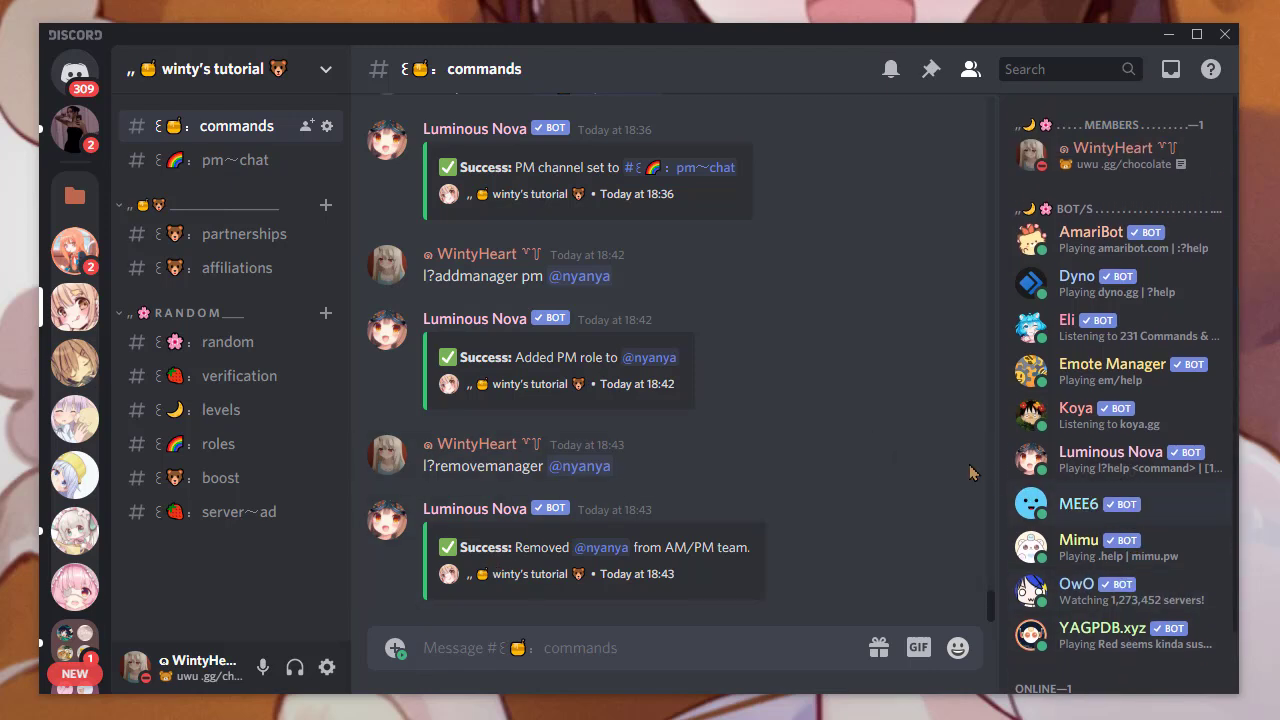
{"action": "left_click", "coordinate": [593, 468]}
{"action": "key", "text": "Escape"}
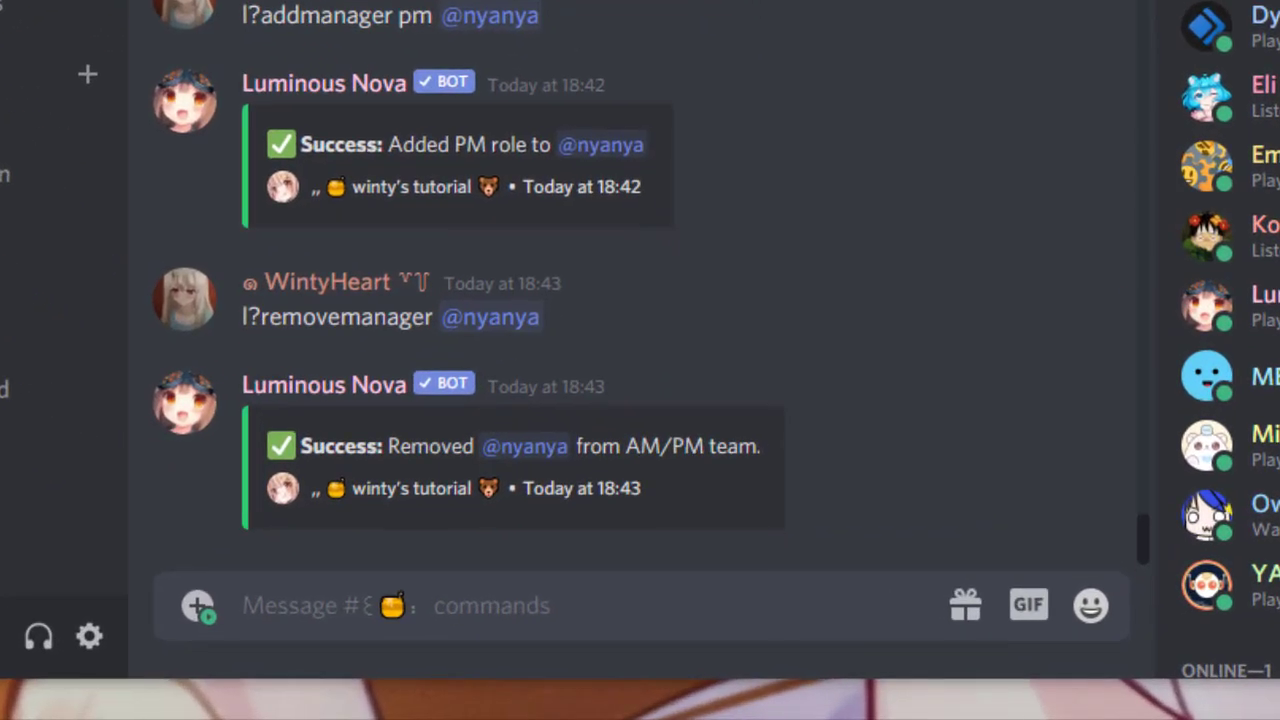
Step: Give the member both manager roles by sending "l?addmanager both" with a mention of their username, and check the roles in their profile
{"action": "type", "text": "l"}
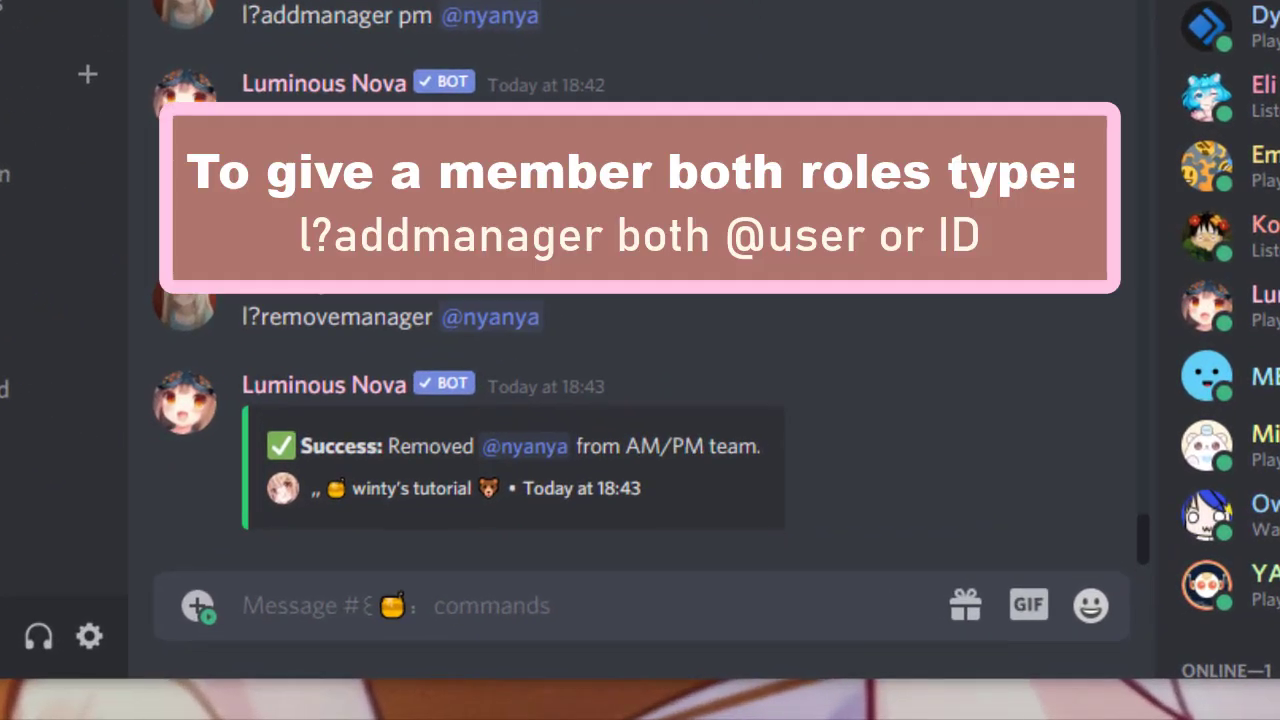
{"action": "type", "text": "?ad"}
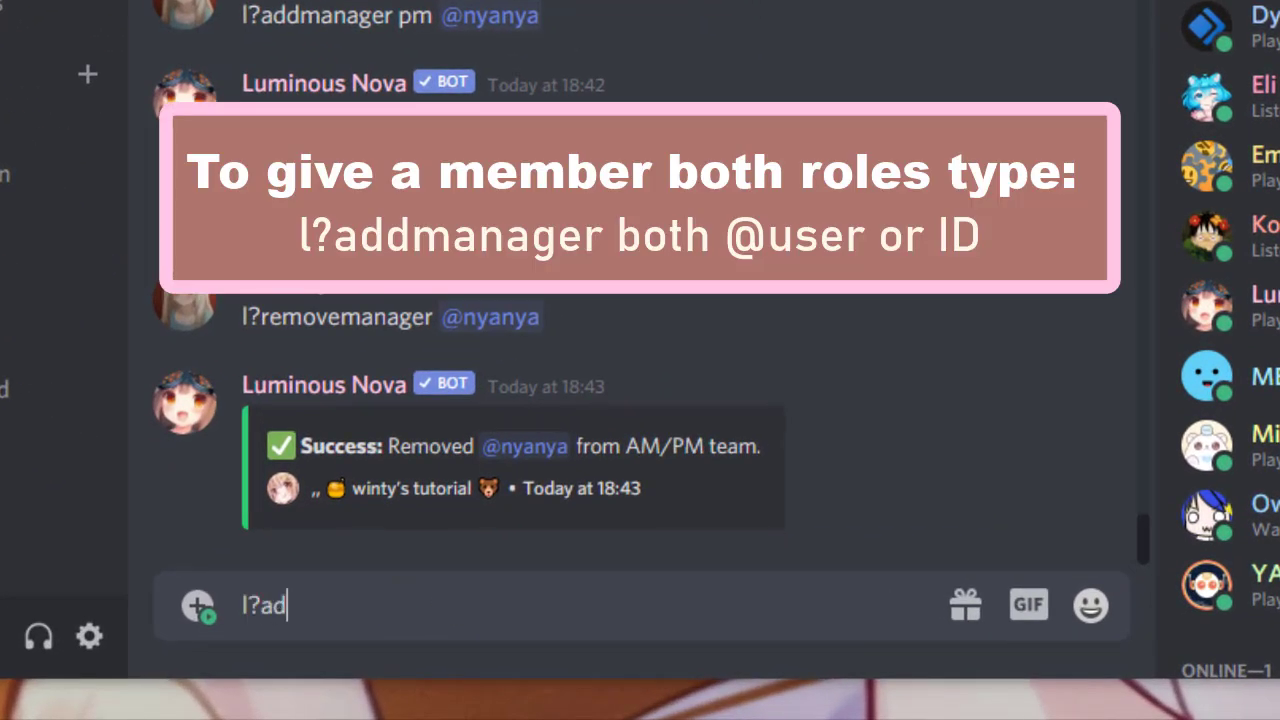
{"action": "type", "text": "dmanager both @nya"}
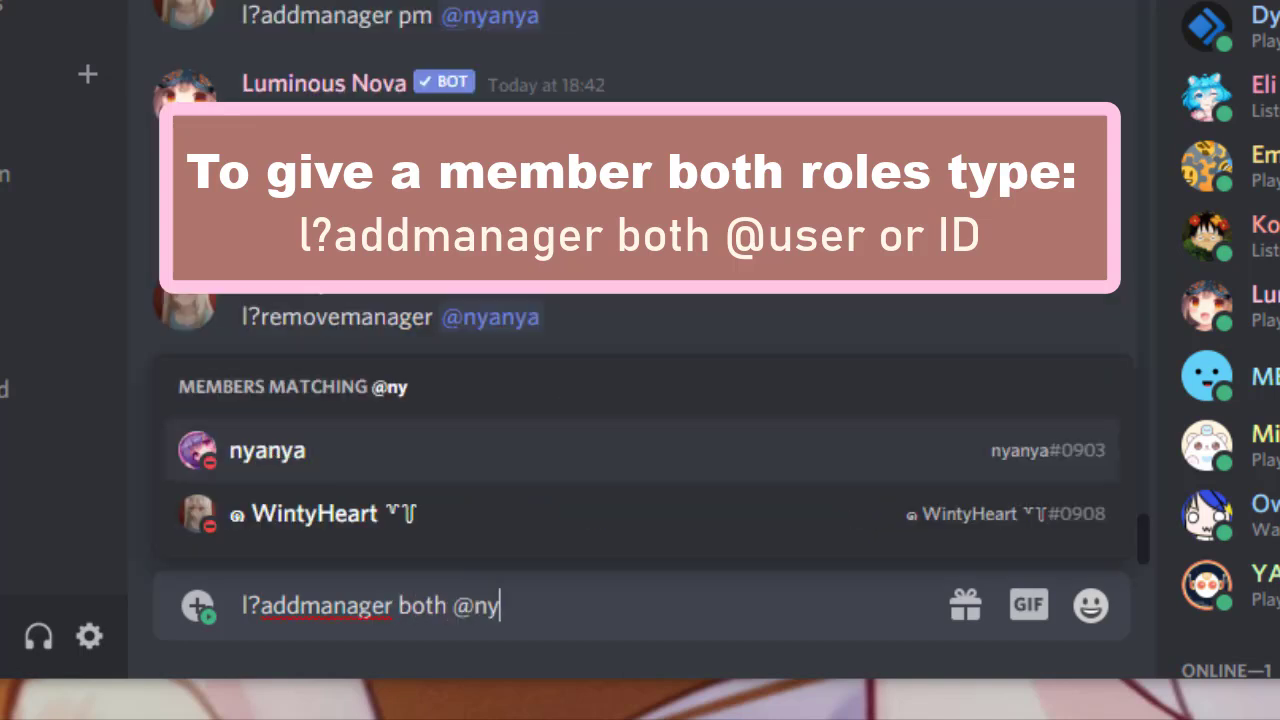
{"action": "key", "text": "Return"}
{"action": "key", "text": "Return"}
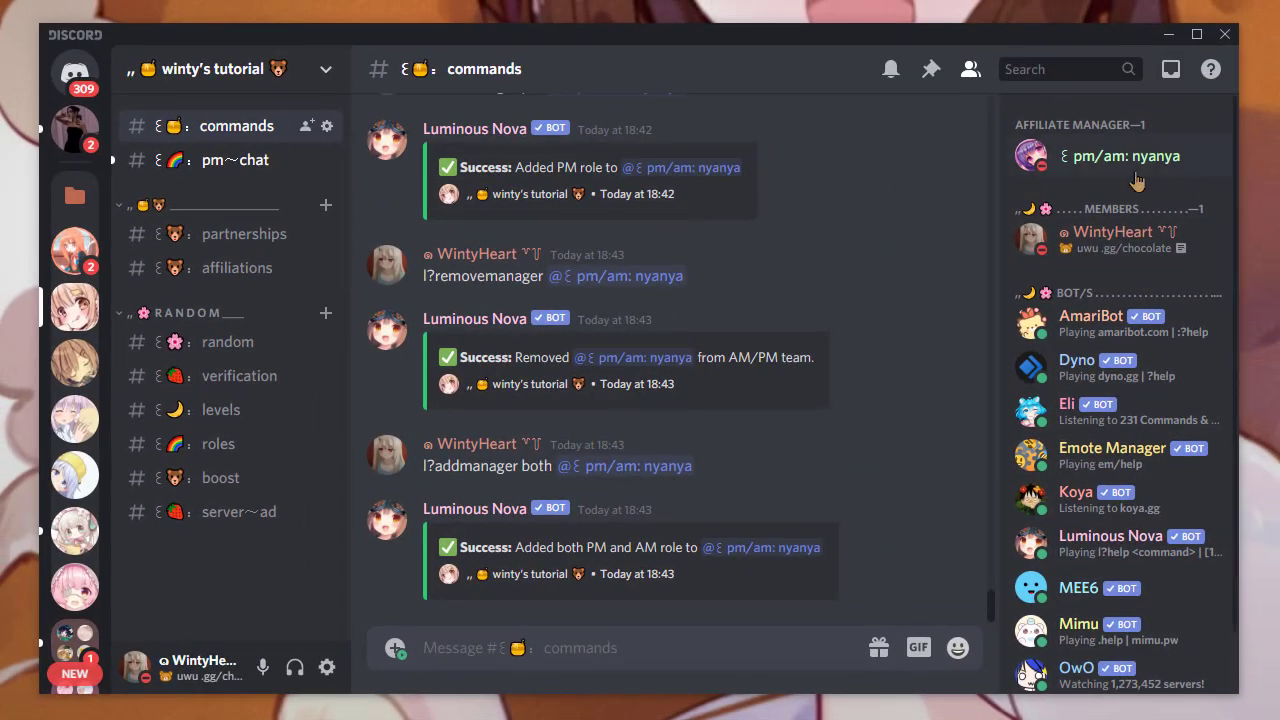
{"action": "left_click", "coordinate": [1162, 176]}
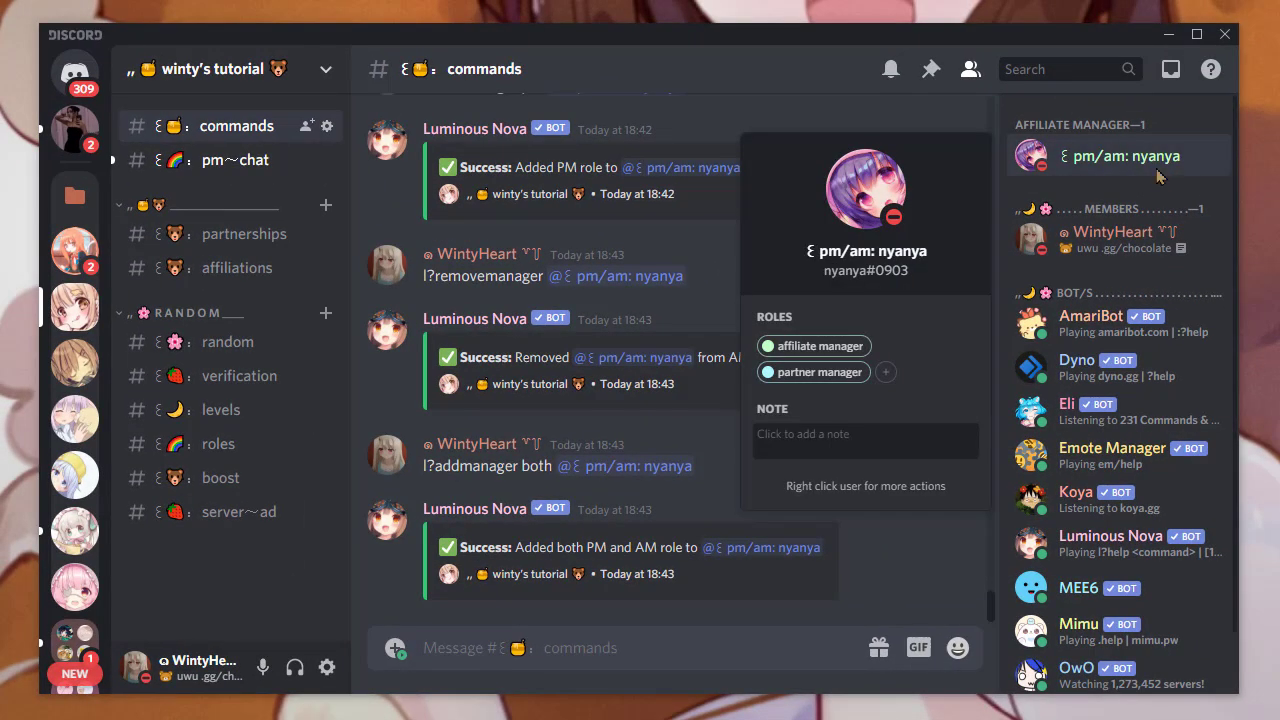
{"action": "left_click", "coordinate": [1086, 155]}
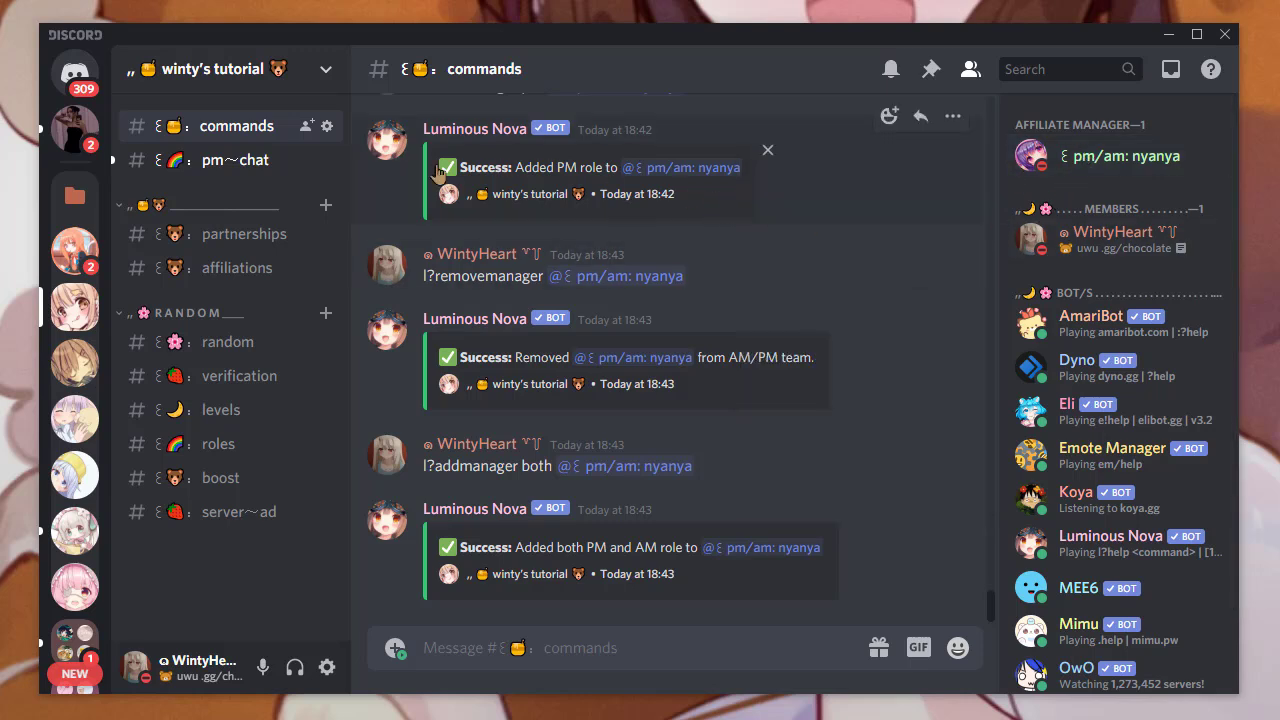
Step: Open the partnerships channel and view the bot's latest partnership reply and embed
{"action": "left_click", "coordinate": [263, 250]}
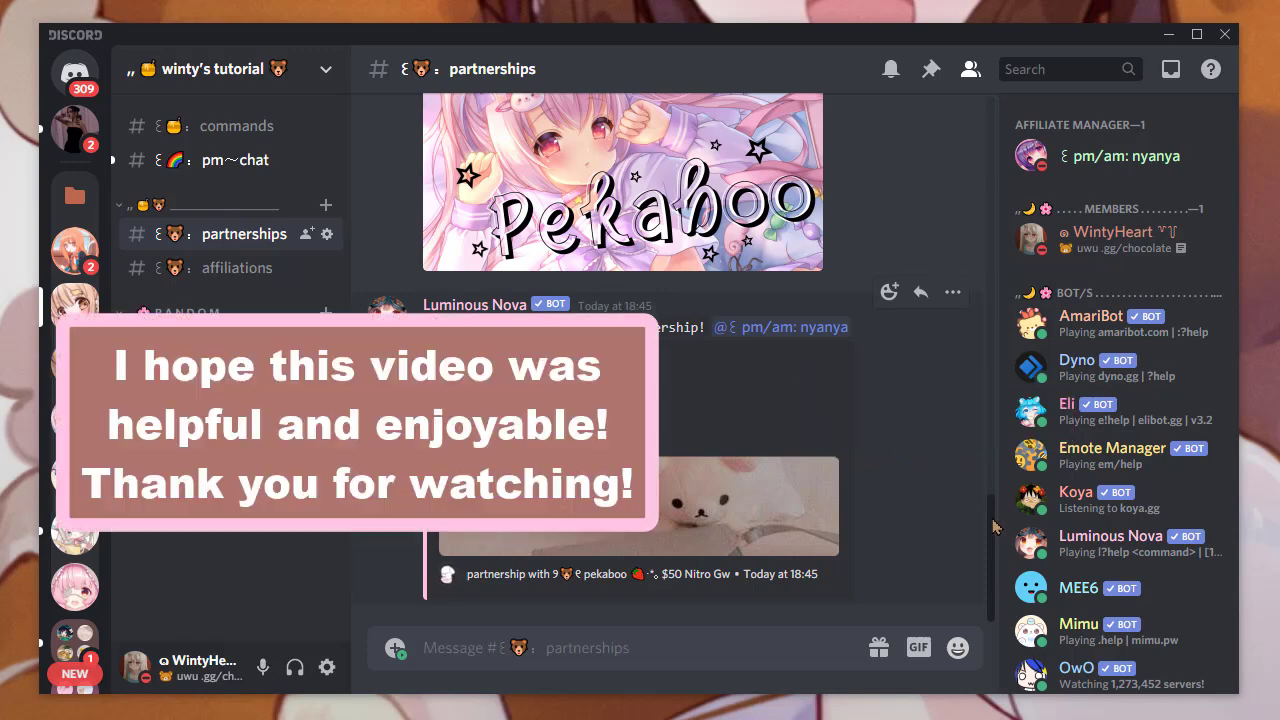
{"action": "left_click_drag", "start_coordinate": [994, 530], "coordinate": [988, 555]}
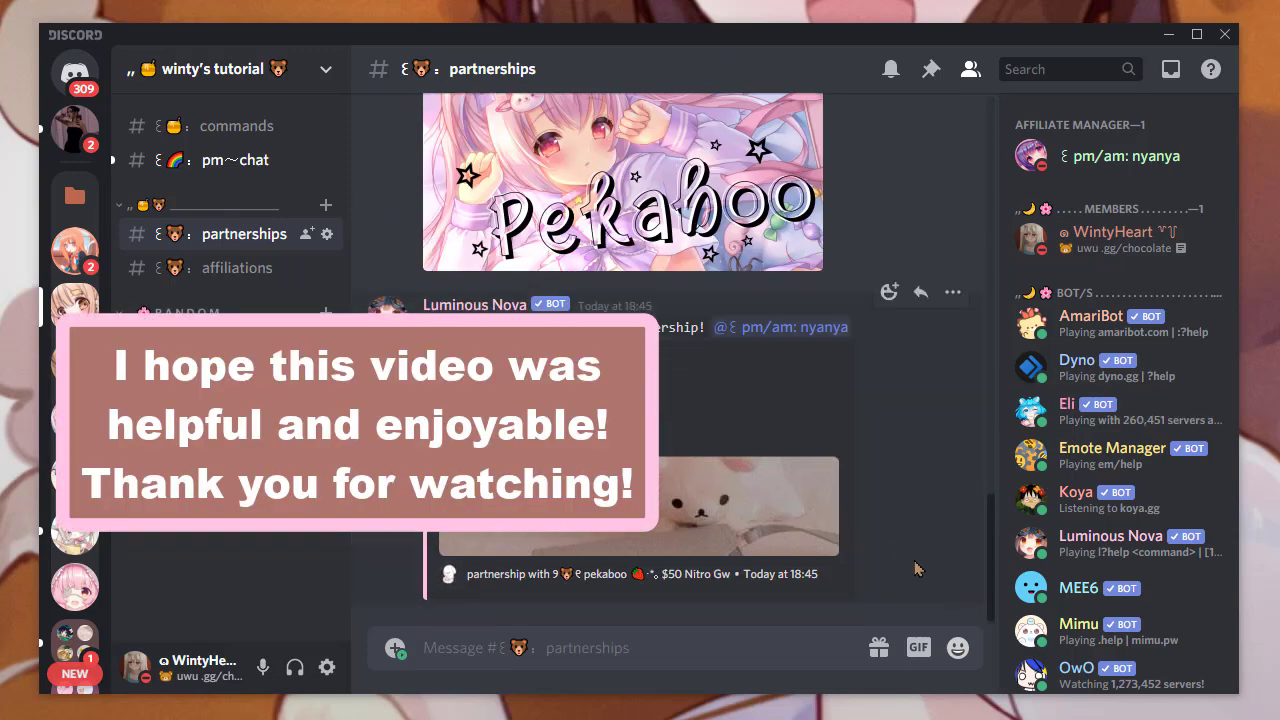